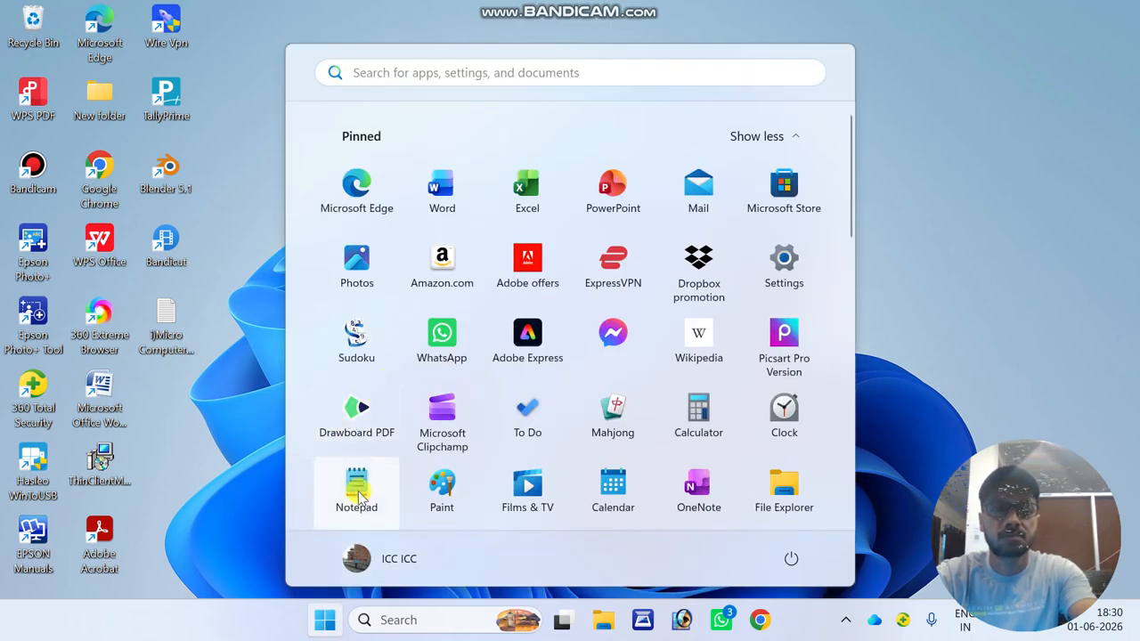
- Open Notepad and maximize its window
{"action": "left_click", "coordinate": [356, 492]}
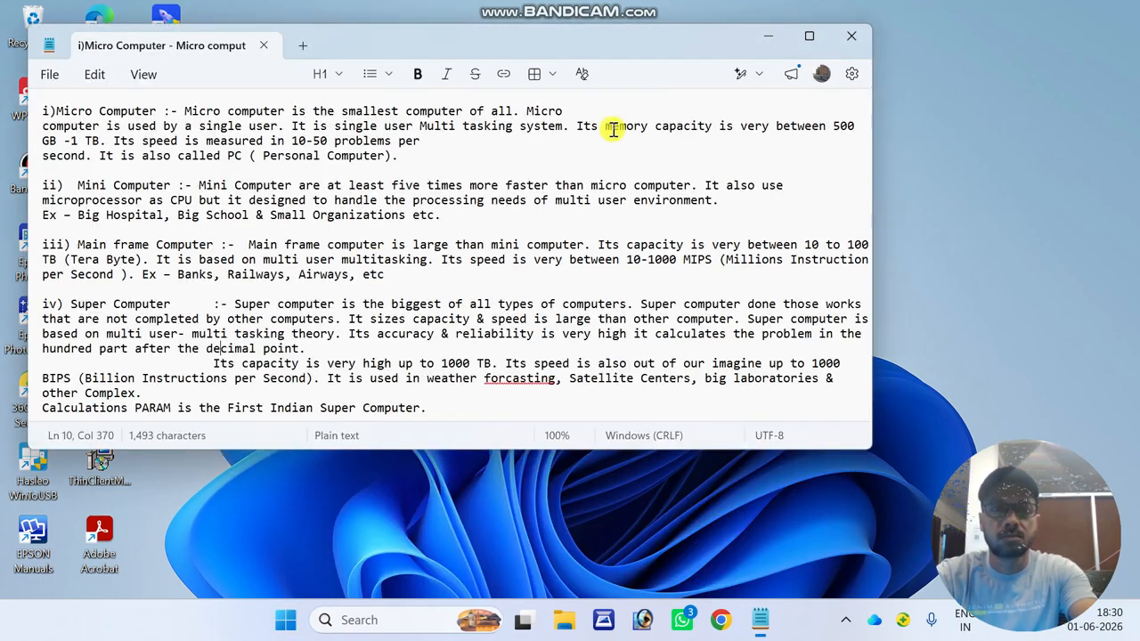
{"action": "left_click", "coordinate": [806, 36]}
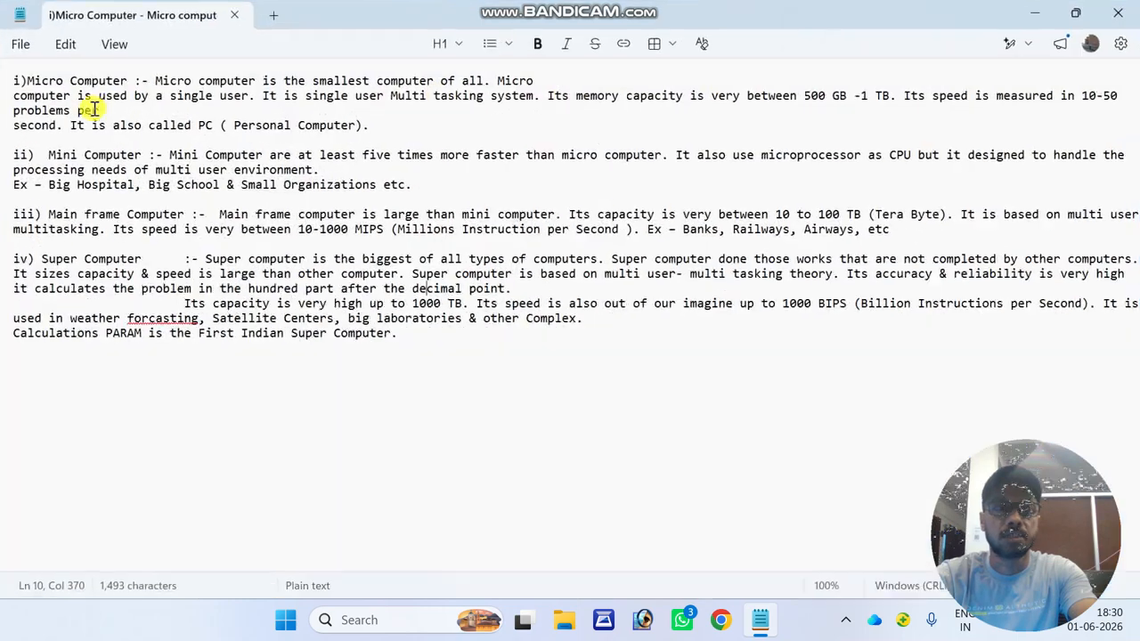
{"action": "left_click", "coordinate": [19, 46]}
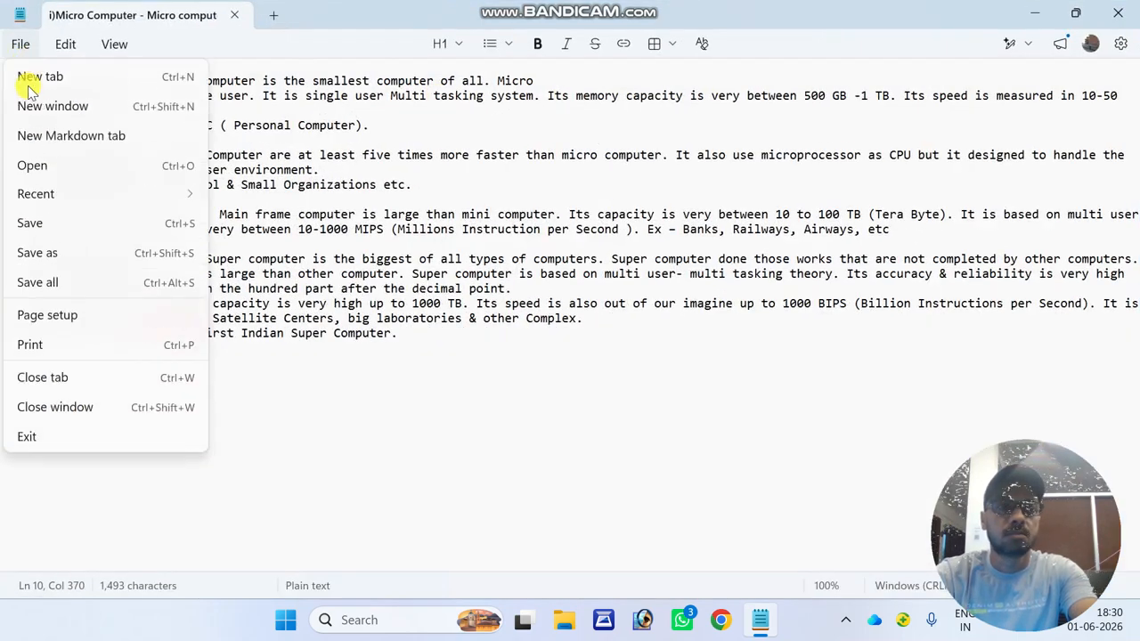
{"action": "left_click", "coordinate": [351, 385]}
{"action": "left_click", "coordinate": [21, 46]}
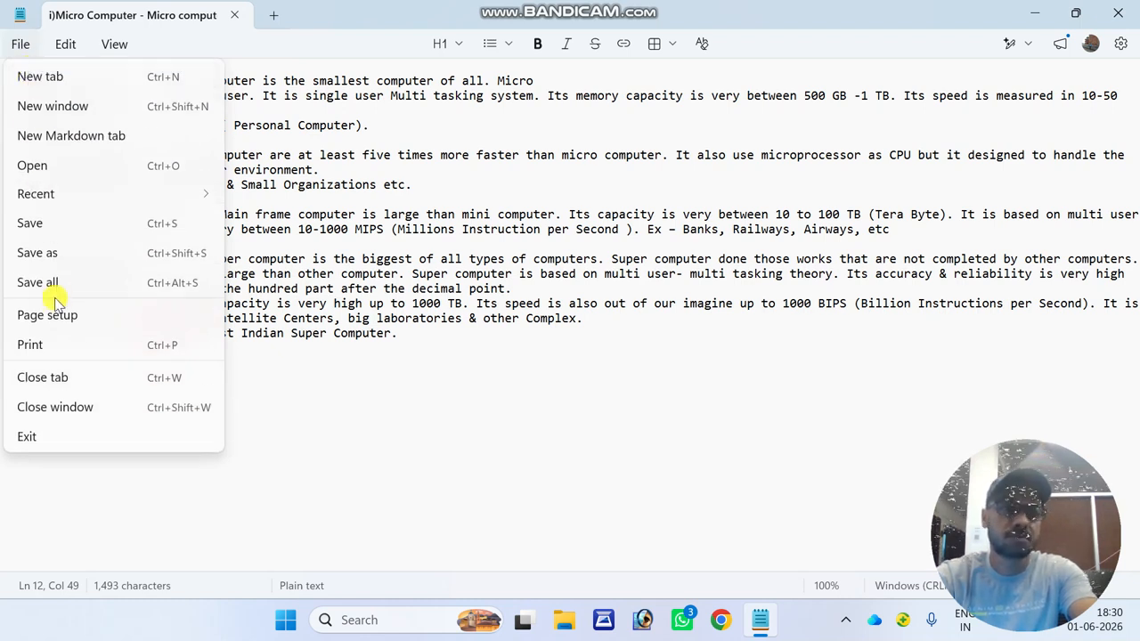
{"action": "left_click", "coordinate": [45, 253]}
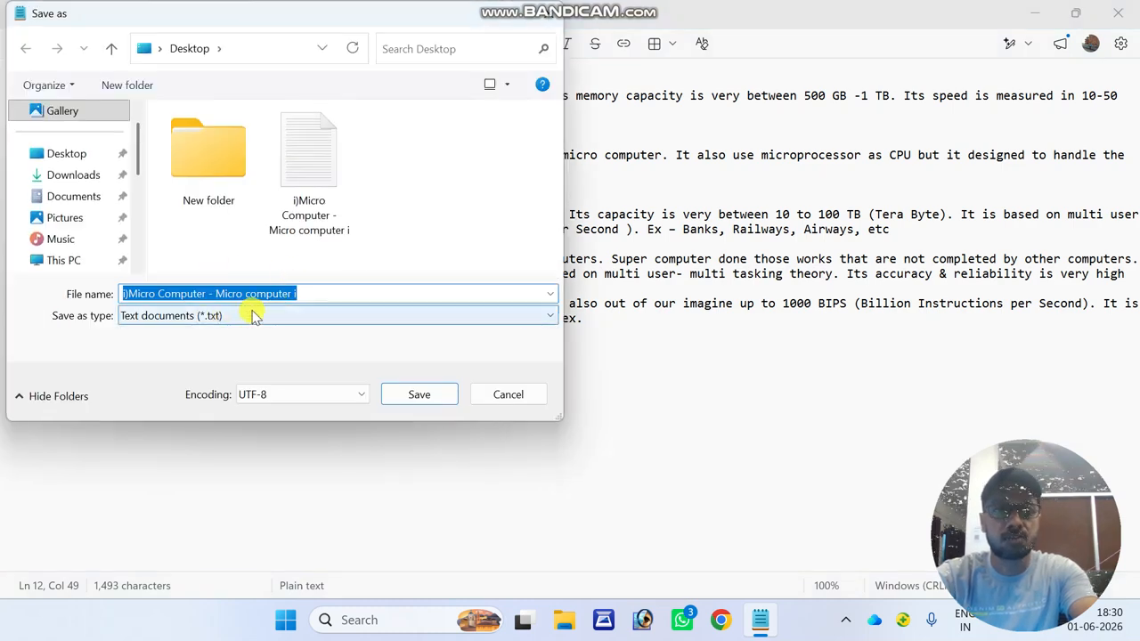
{"action": "left_click", "coordinate": [252, 316]}
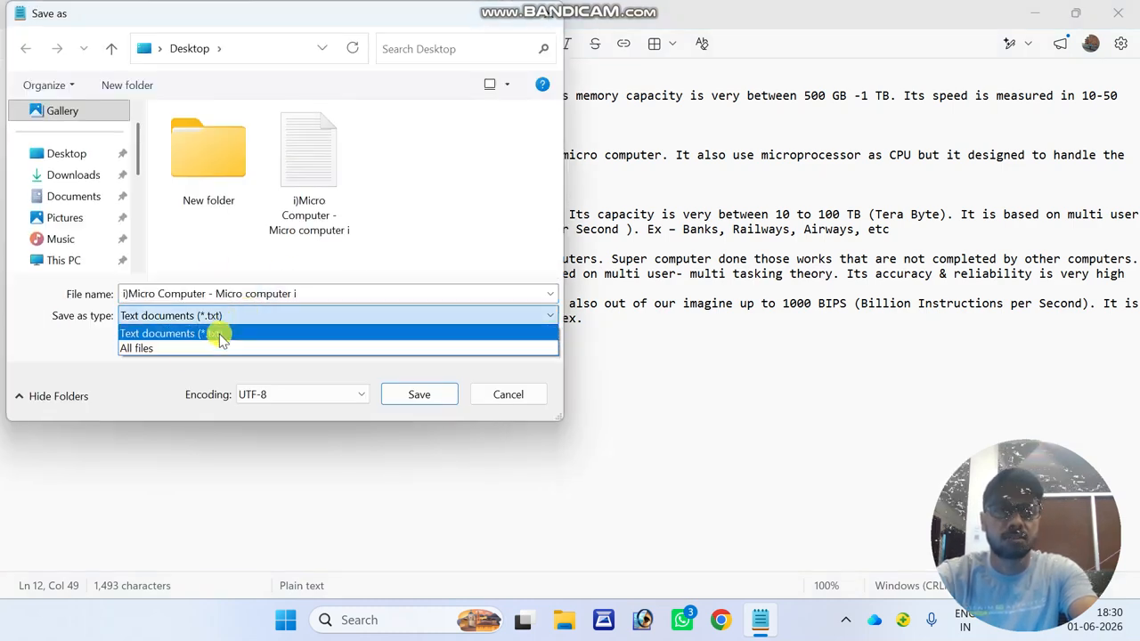
{"action": "left_click", "coordinate": [304, 292]}
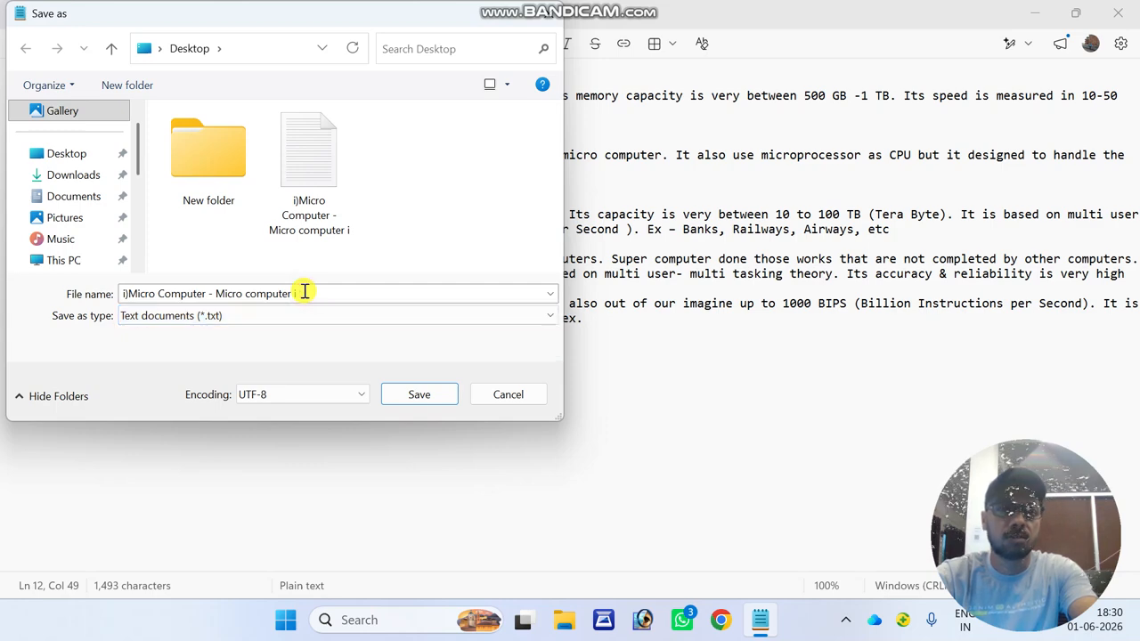
{"action": "left_click_drag", "start_coordinate": [312, 288], "coordinate": [78, 281]}
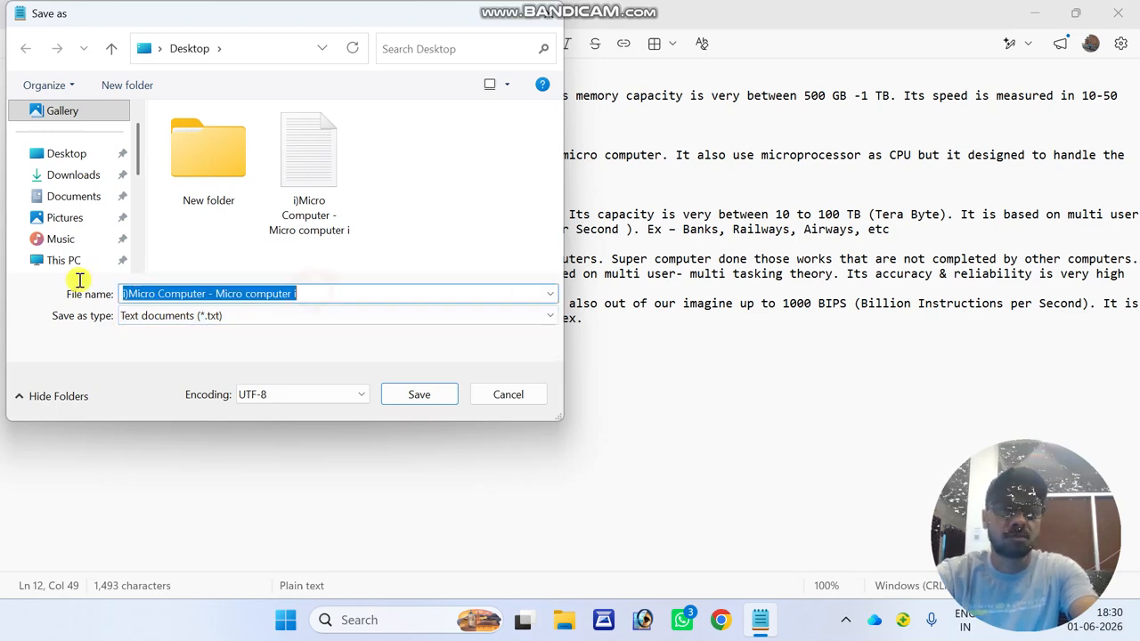
{"action": "left_click", "coordinate": [504, 395]}
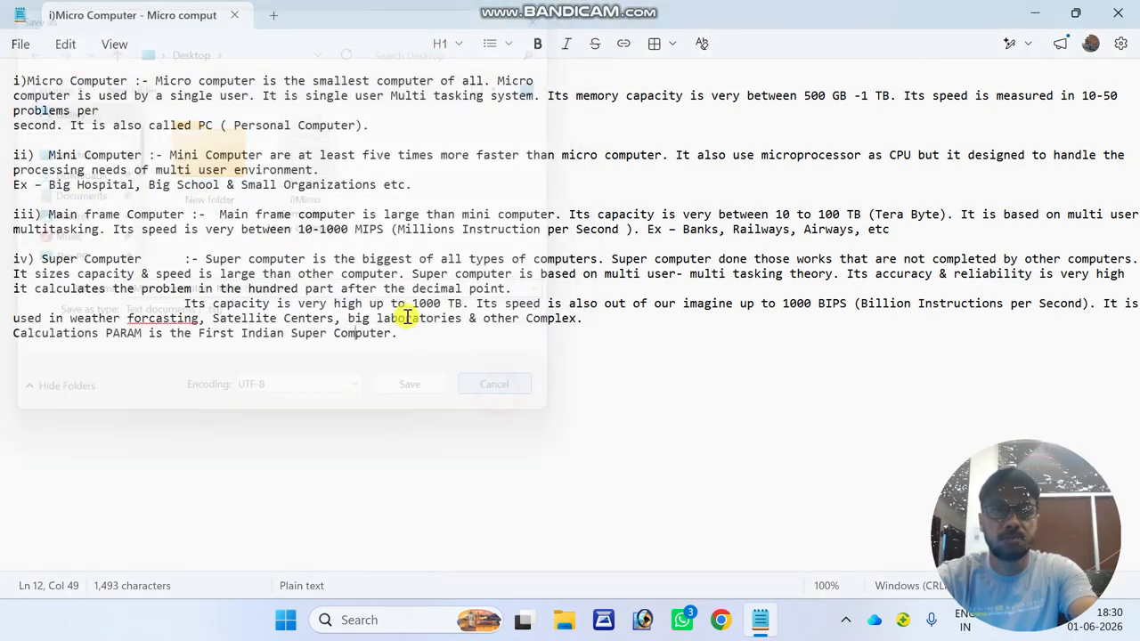
- Save a copy of the computer types notes to the Desktop as a text document named ICC INST
{"action": "left_click", "coordinate": [21, 45]}
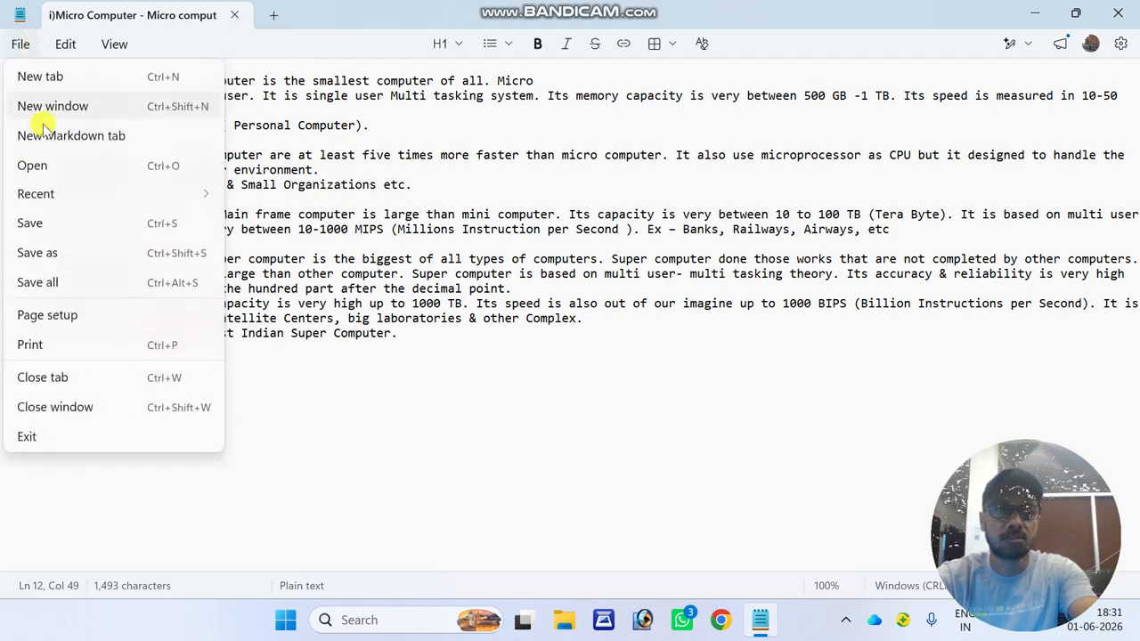
{"action": "left_click", "coordinate": [37, 253]}
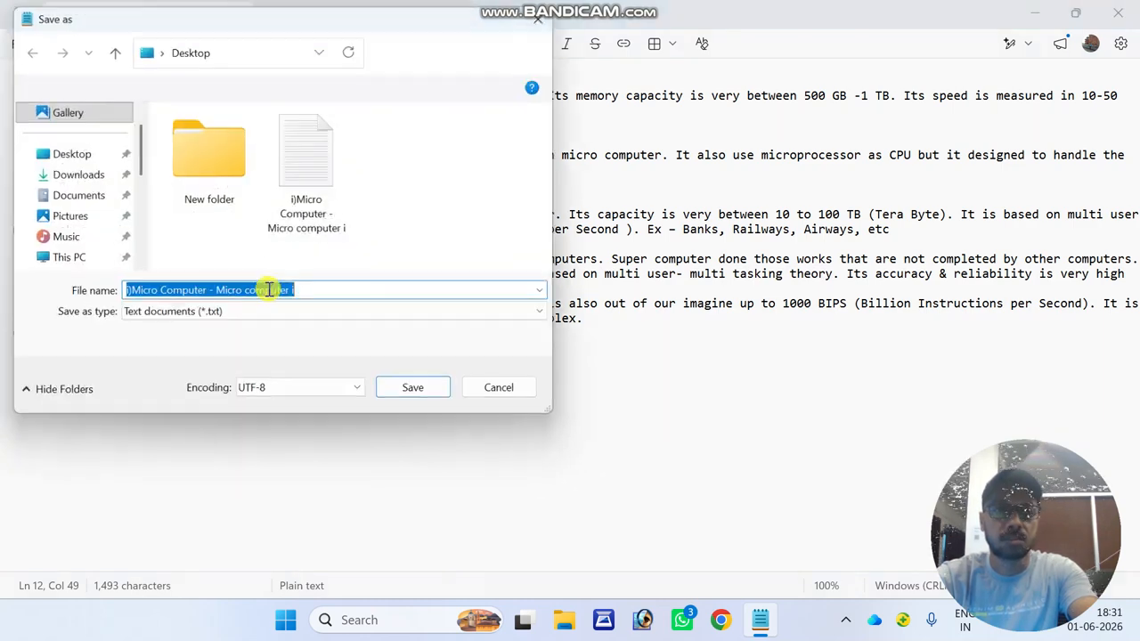
{"action": "type", "text": "ICC"}
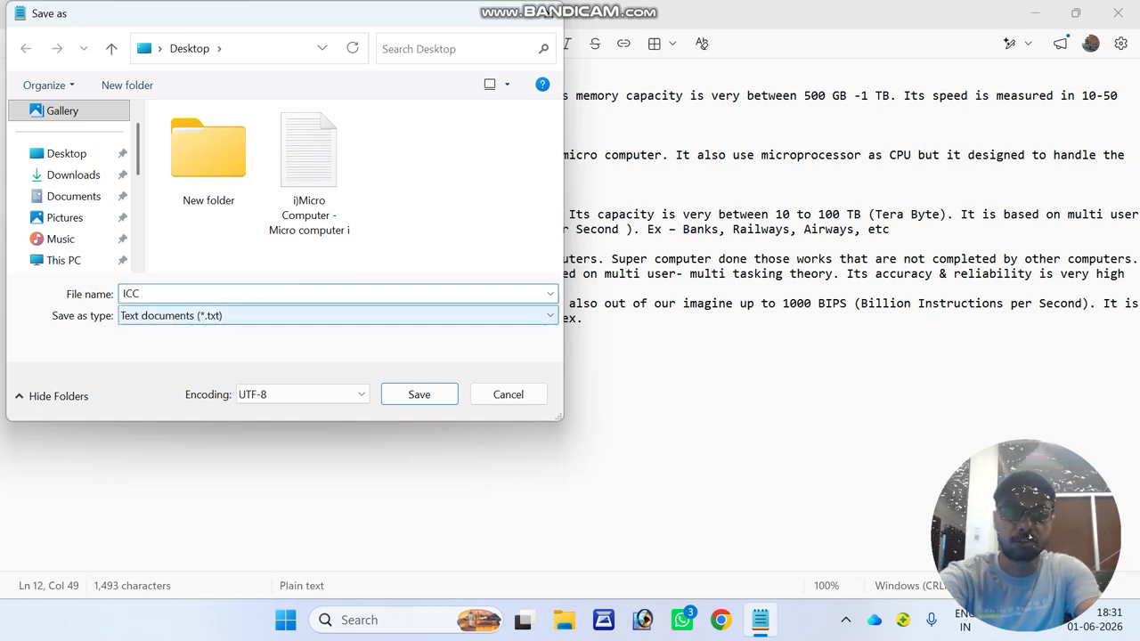
{"action": "type", "text": " INST"}
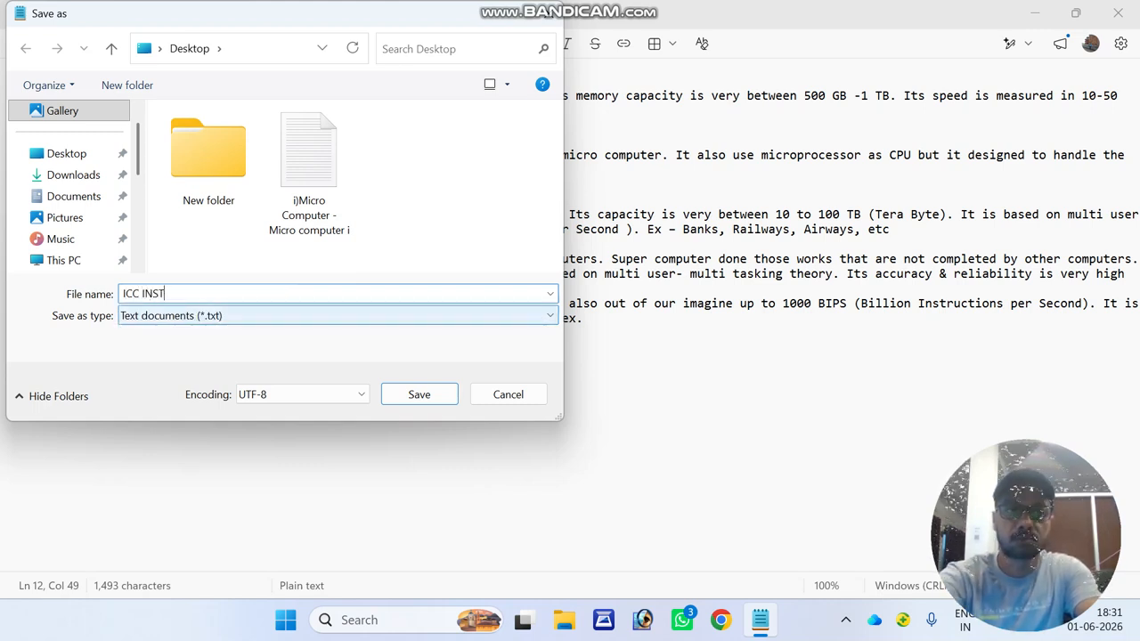
{"action": "left_click", "coordinate": [397, 393]}
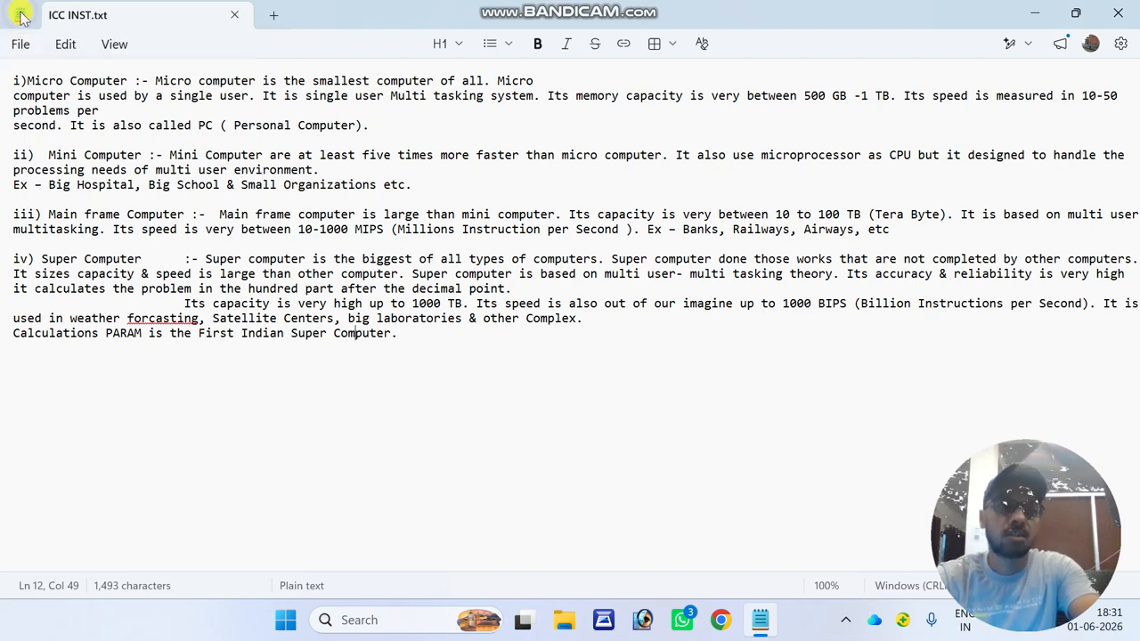
{"action": "left_click", "coordinate": [20, 45]}
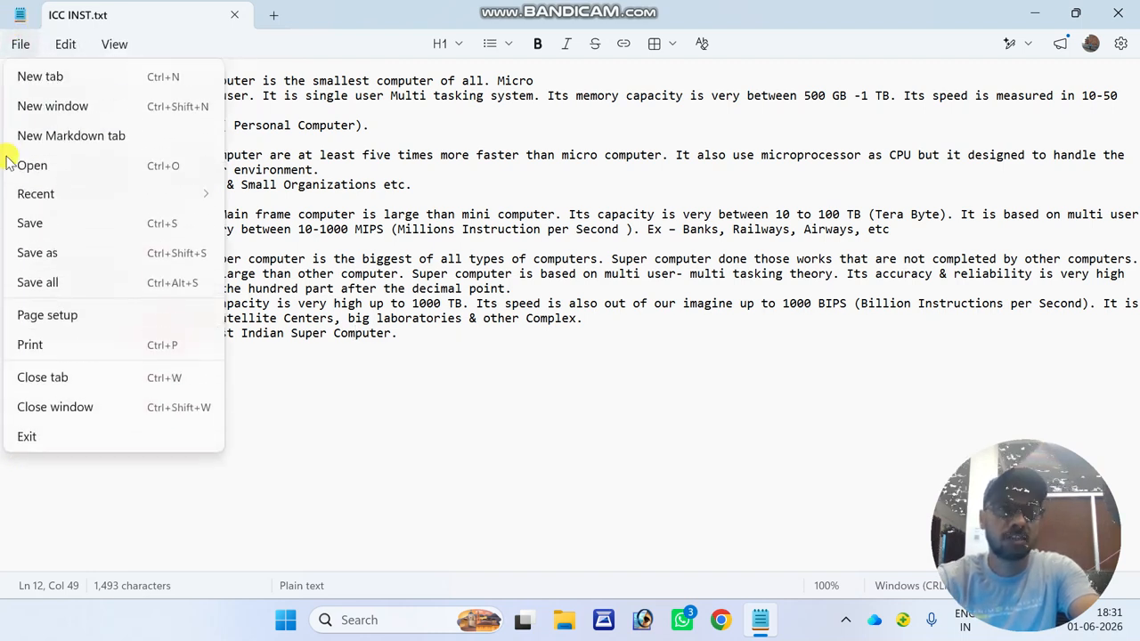
{"action": "left_click", "coordinate": [44, 253]}
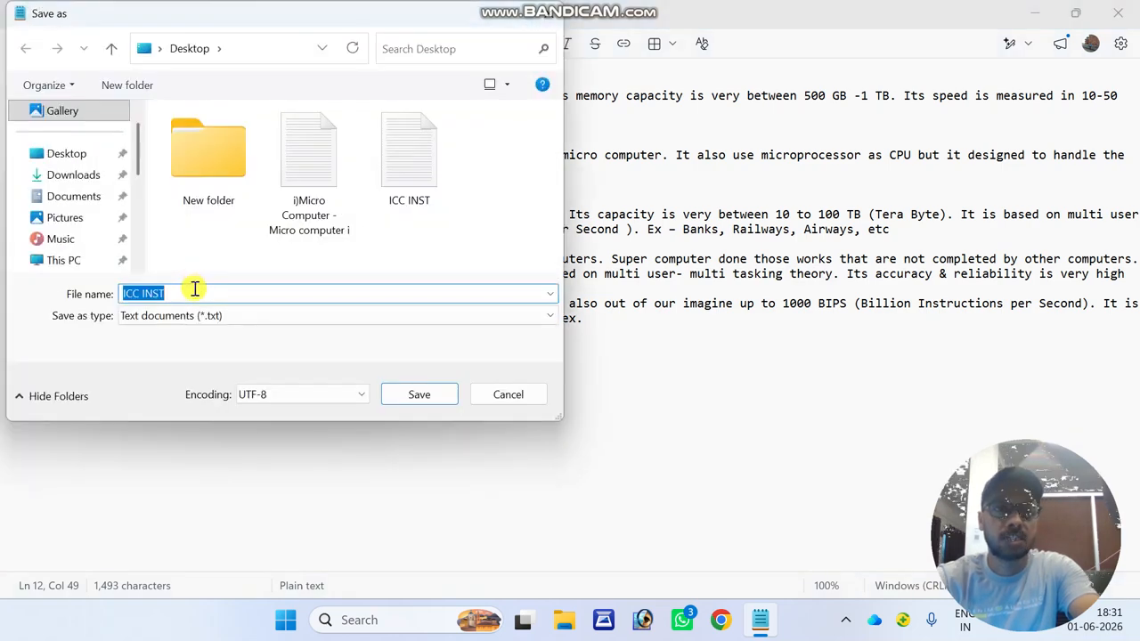
{"action": "left_click", "coordinate": [183, 295]}
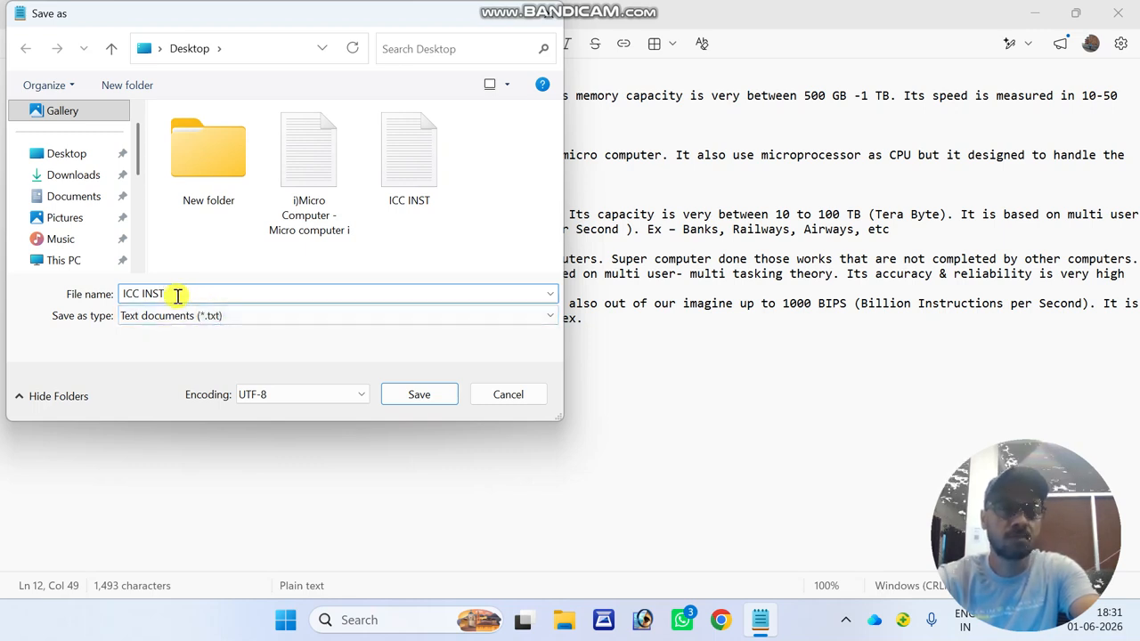
{"action": "left_click", "coordinate": [517, 398]}
{"action": "left_click", "coordinate": [447, 383]}
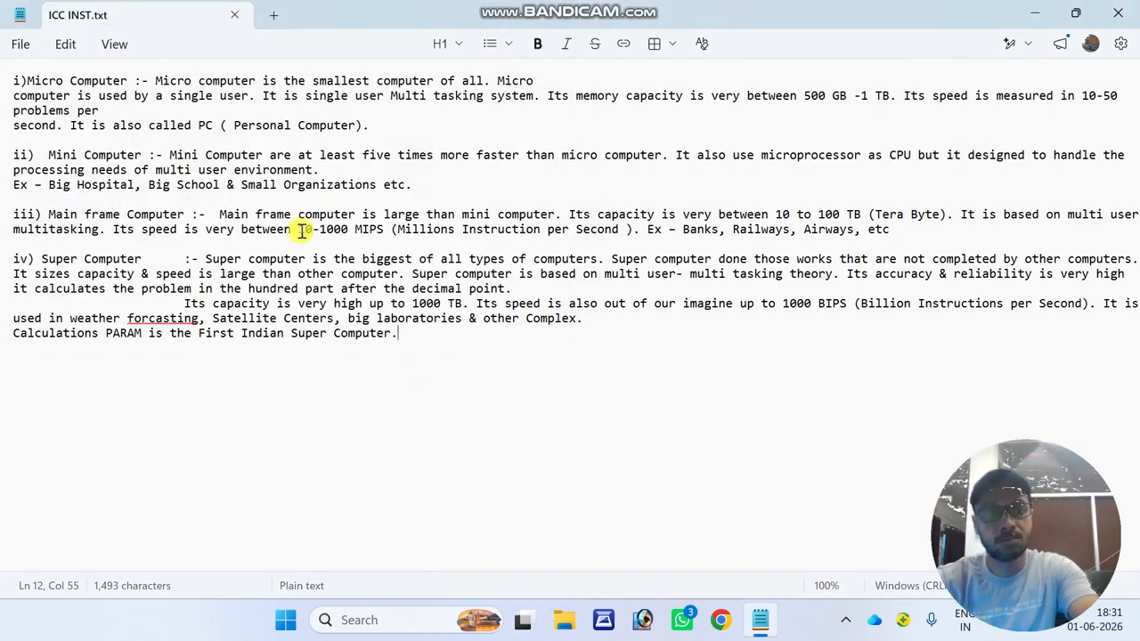
- Open the page setup for the document and examine the available paper sources
{"action": "left_click", "coordinate": [20, 44]}
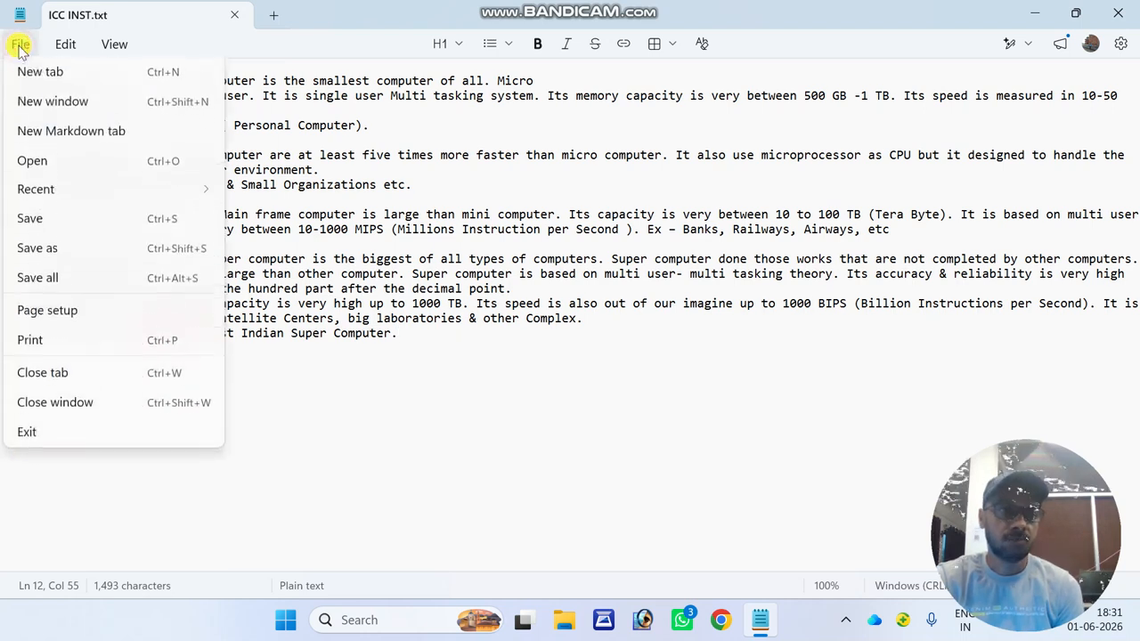
{"action": "left_click", "coordinate": [55, 316]}
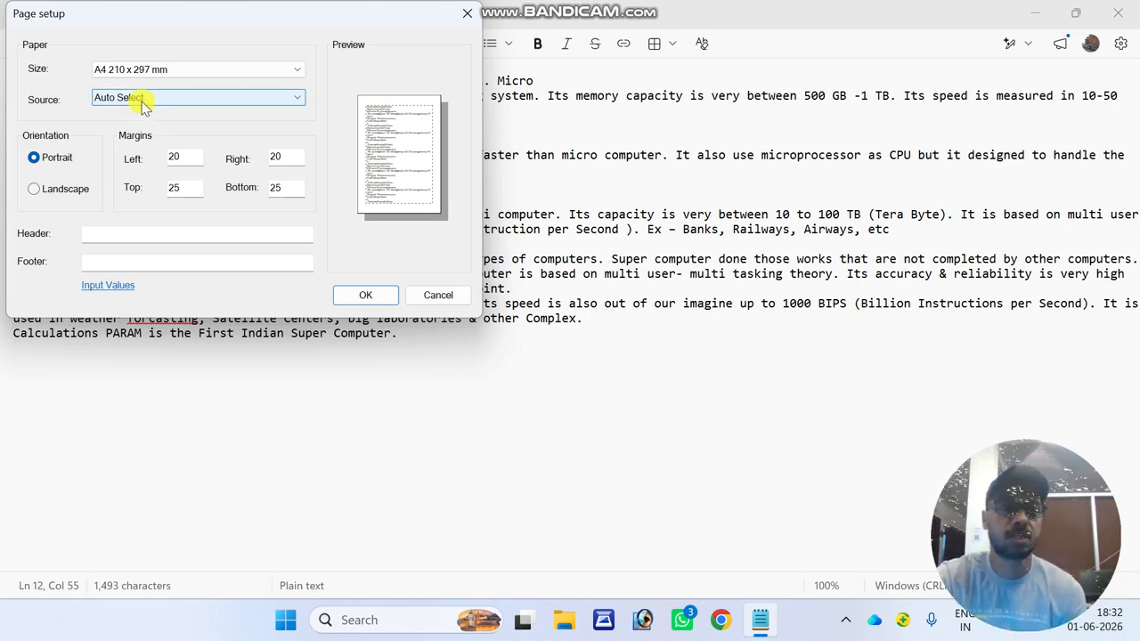
{"action": "left_click", "coordinate": [158, 98]}
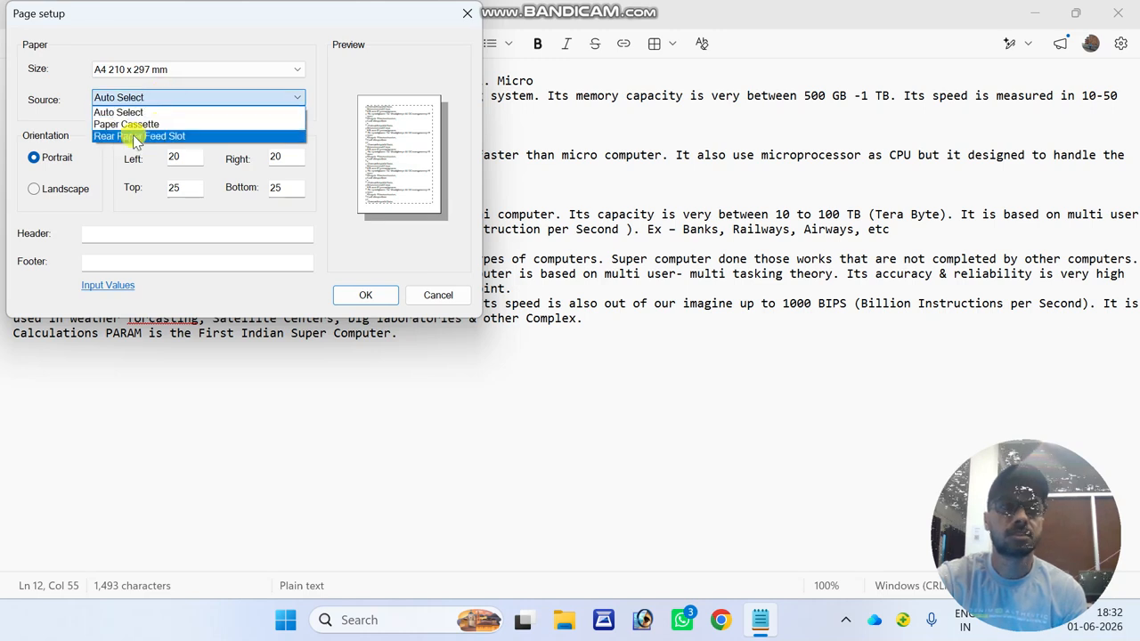
{"action": "left_click", "coordinate": [173, 346]}
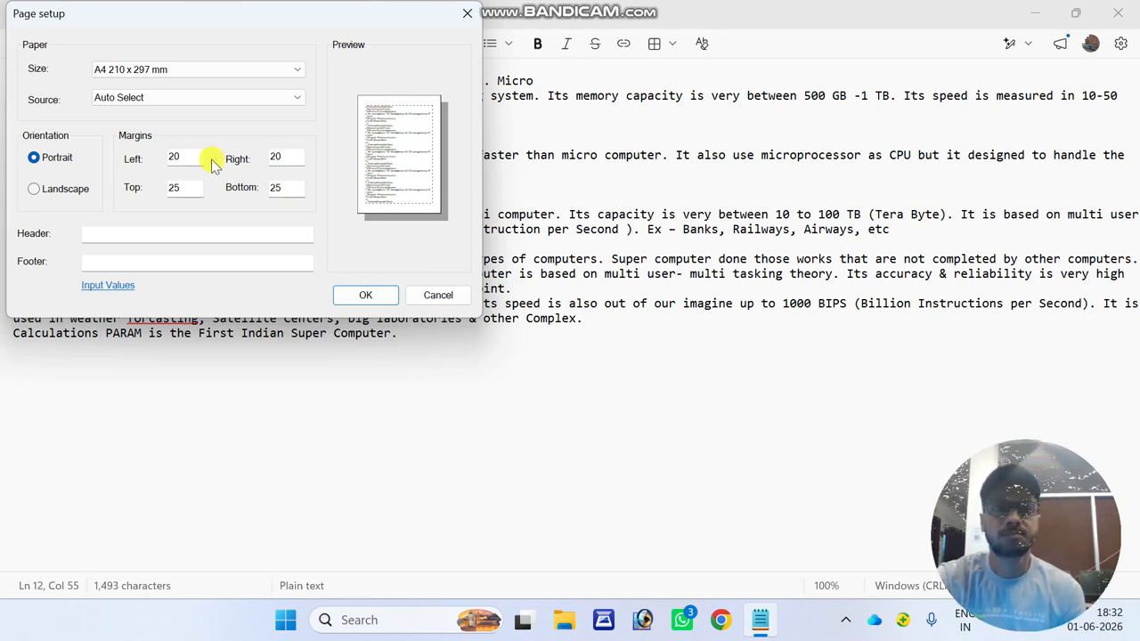
- Try the landscape page orientation and switch back to portrait
{"action": "left_click", "coordinate": [35, 188]}
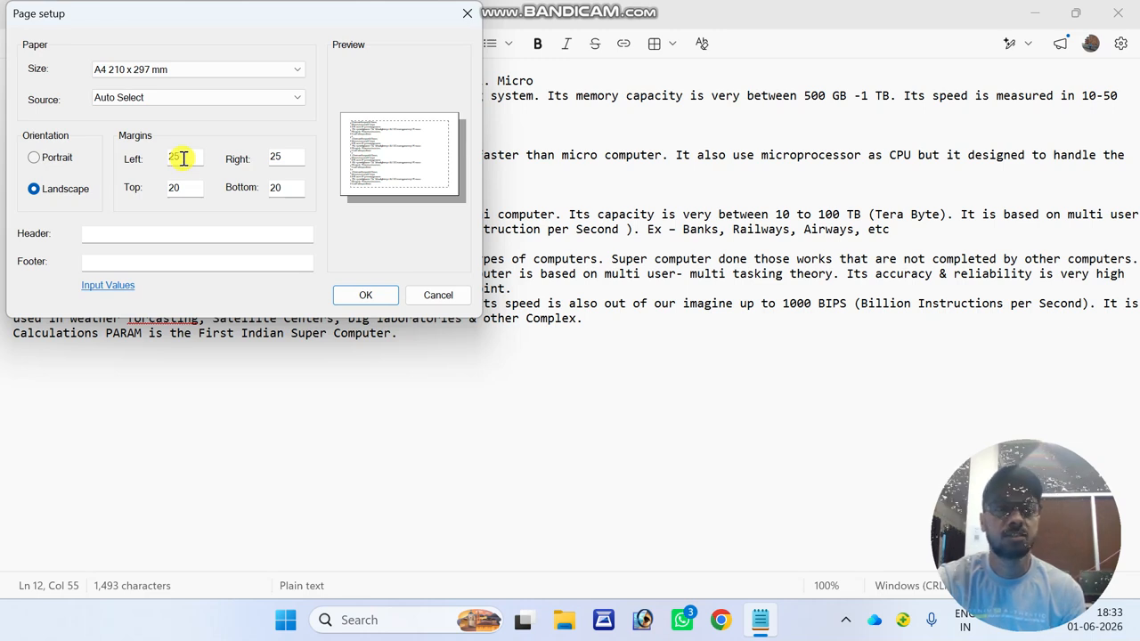
{"action": "left_click", "coordinate": [41, 157]}
- Try a left and right page margin of 10
{"action": "double_click", "coordinate": [184, 156]}
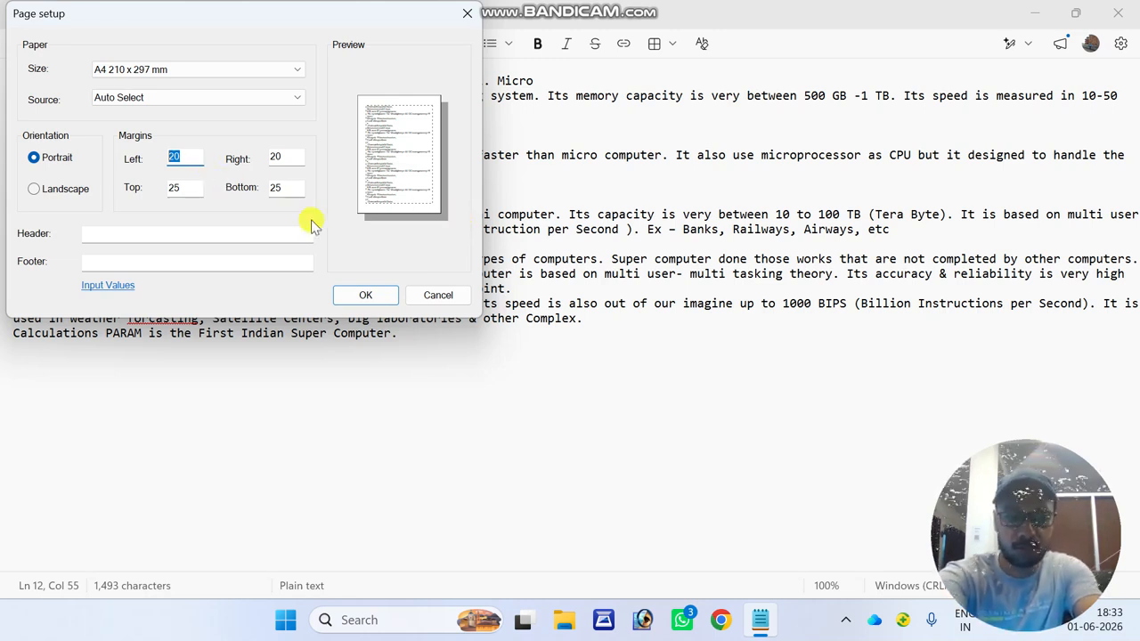
{"action": "type", "text": "1"}
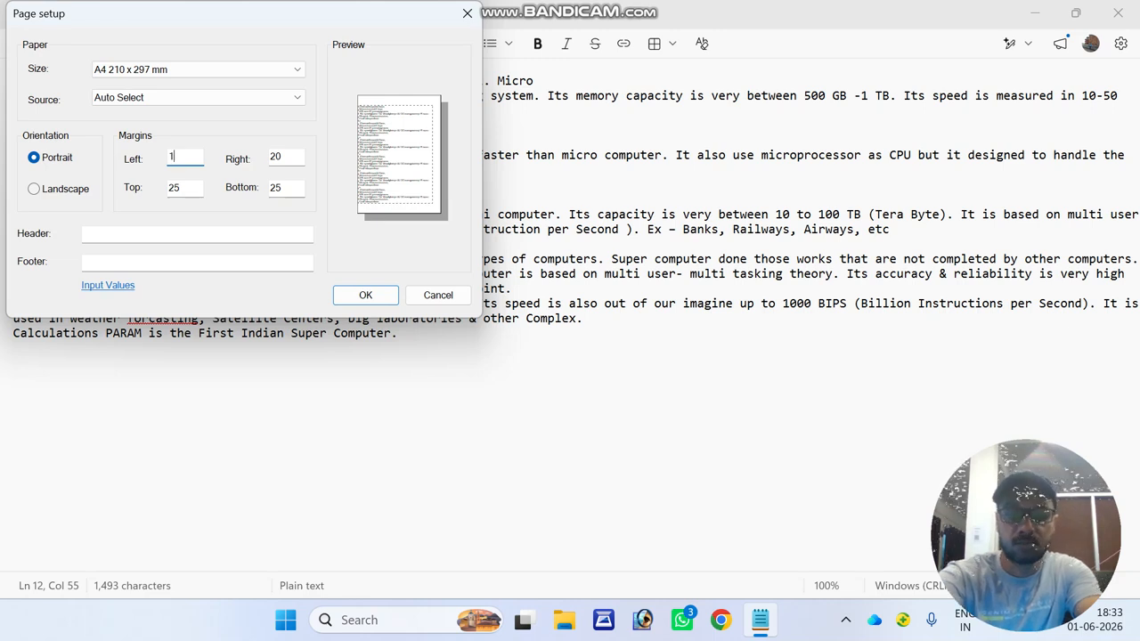
{"action": "type", "text": "0"}
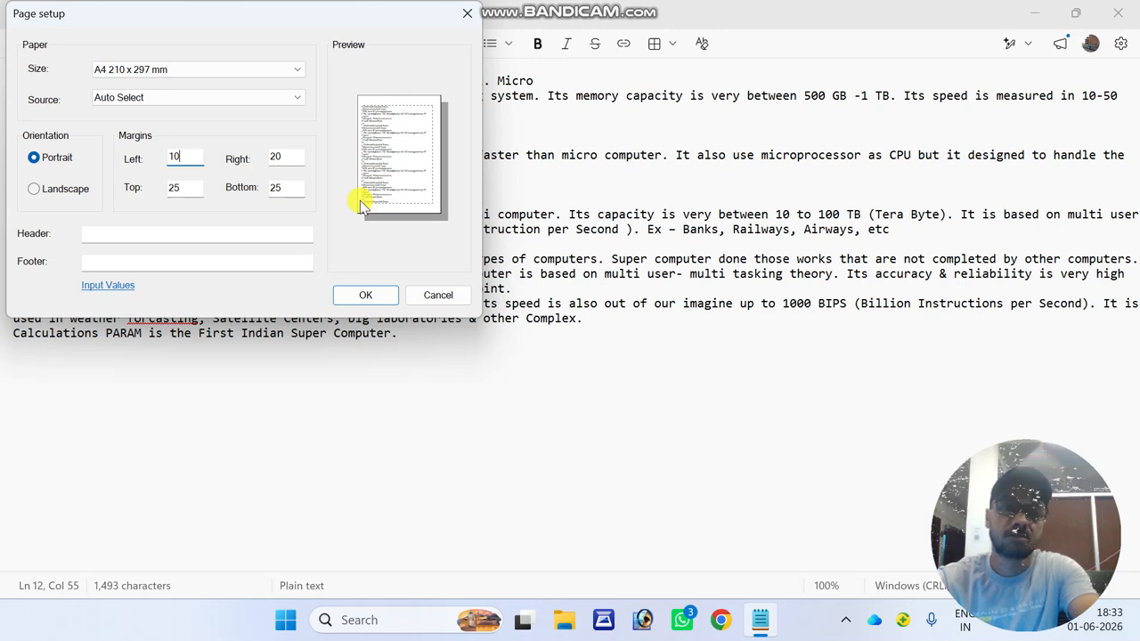
{"action": "double_click", "coordinate": [283, 158]}
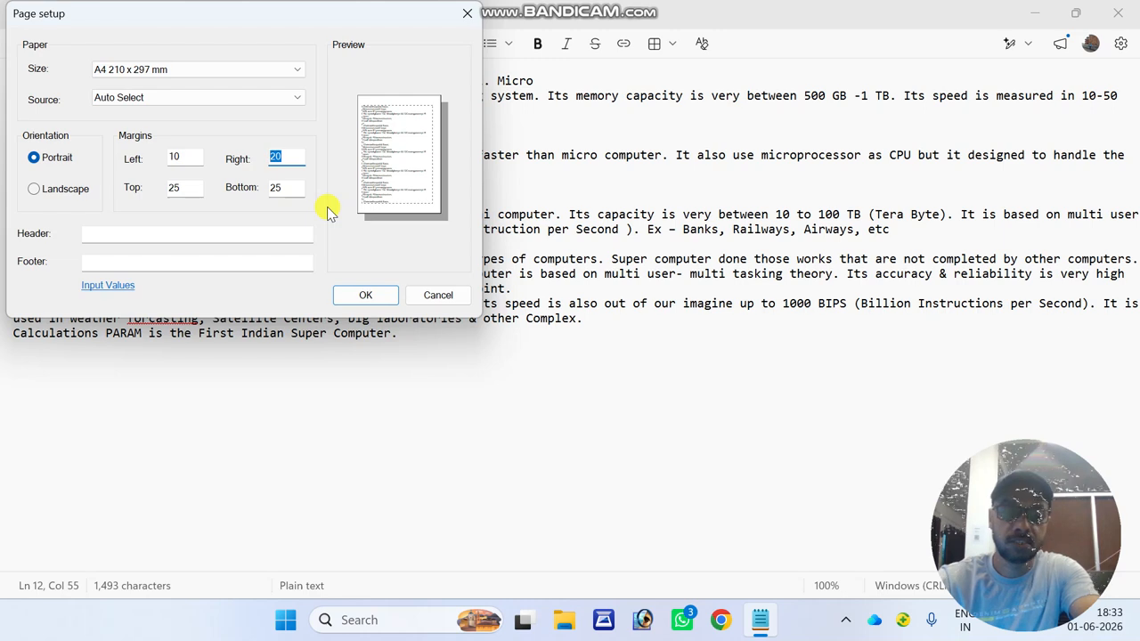
{"action": "type", "text": "10"}
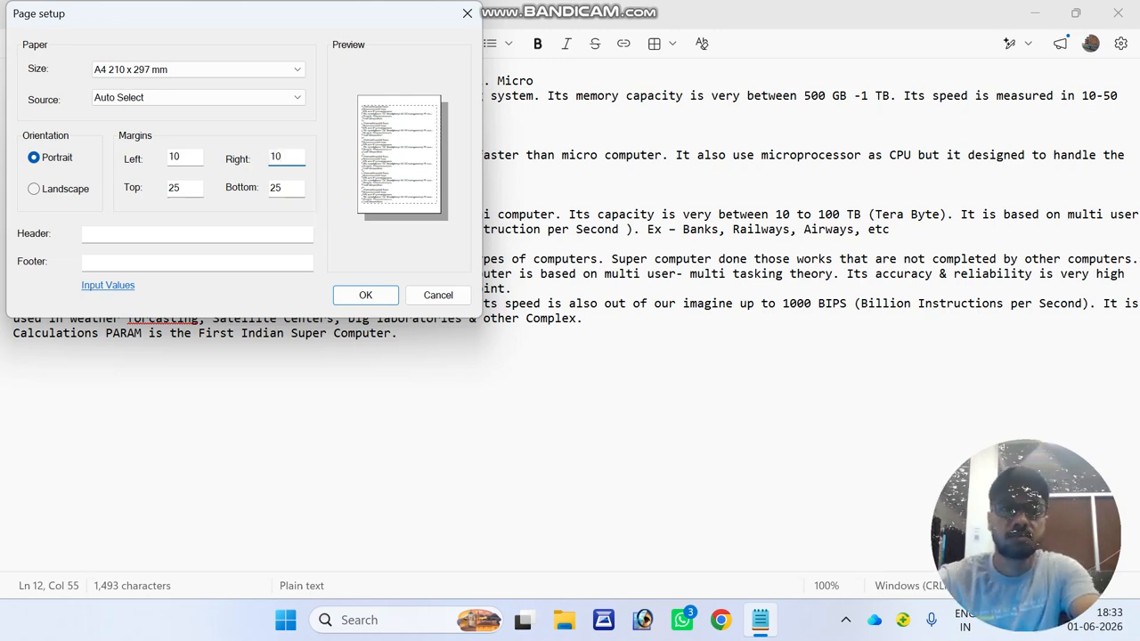
- Set the left and right page margins back to 20
{"action": "double_click", "coordinate": [176, 184]}
{"action": "double_click", "coordinate": [183, 157]}
{"action": "type", "text": "20"}
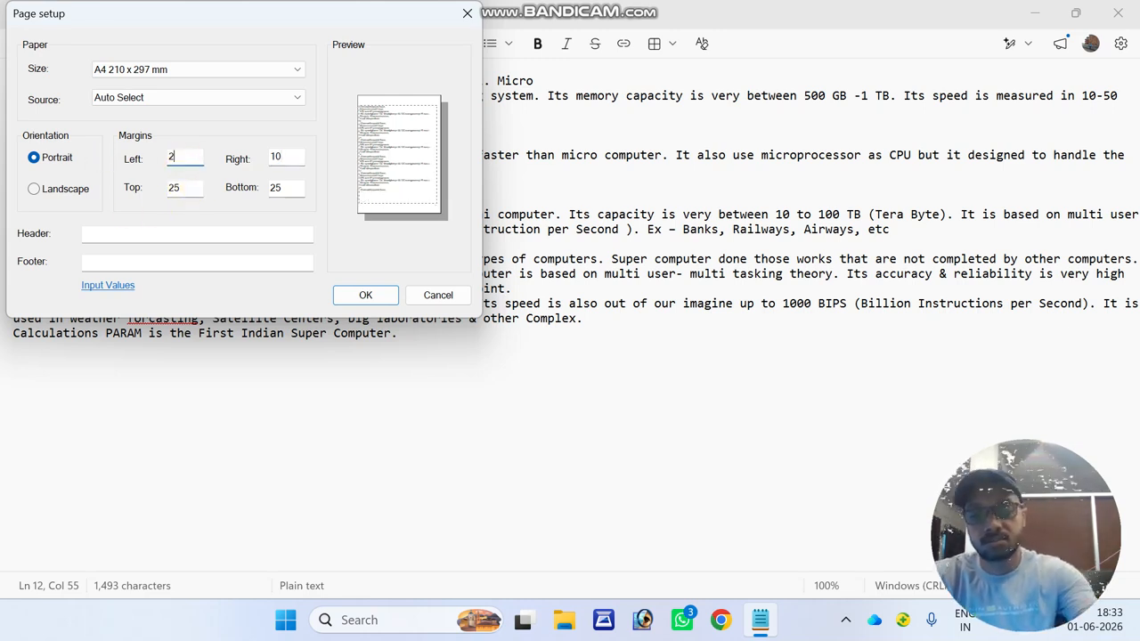
{"action": "double_click", "coordinate": [281, 157]}
{"action": "type", "text": "20"}
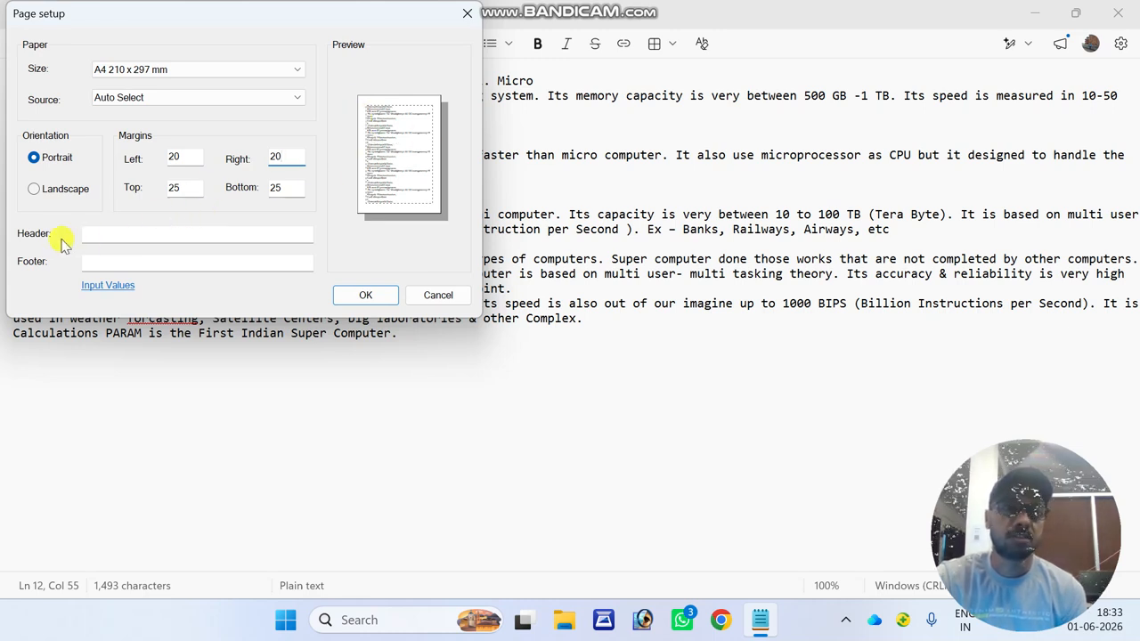
- Set the top and bottom page margins to 20
{"action": "double_click", "coordinate": [185, 189]}
{"action": "type", "text": "20"}
{"action": "double_click", "coordinate": [285, 189]}
{"action": "type", "text": "20"}
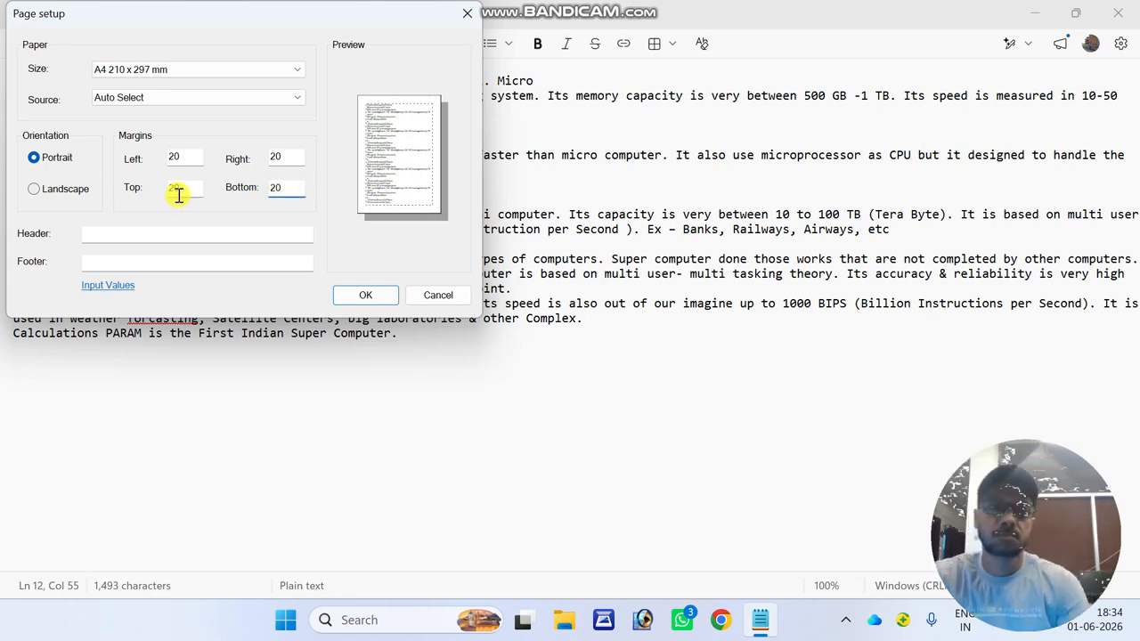
{"action": "double_click", "coordinate": [178, 191]}
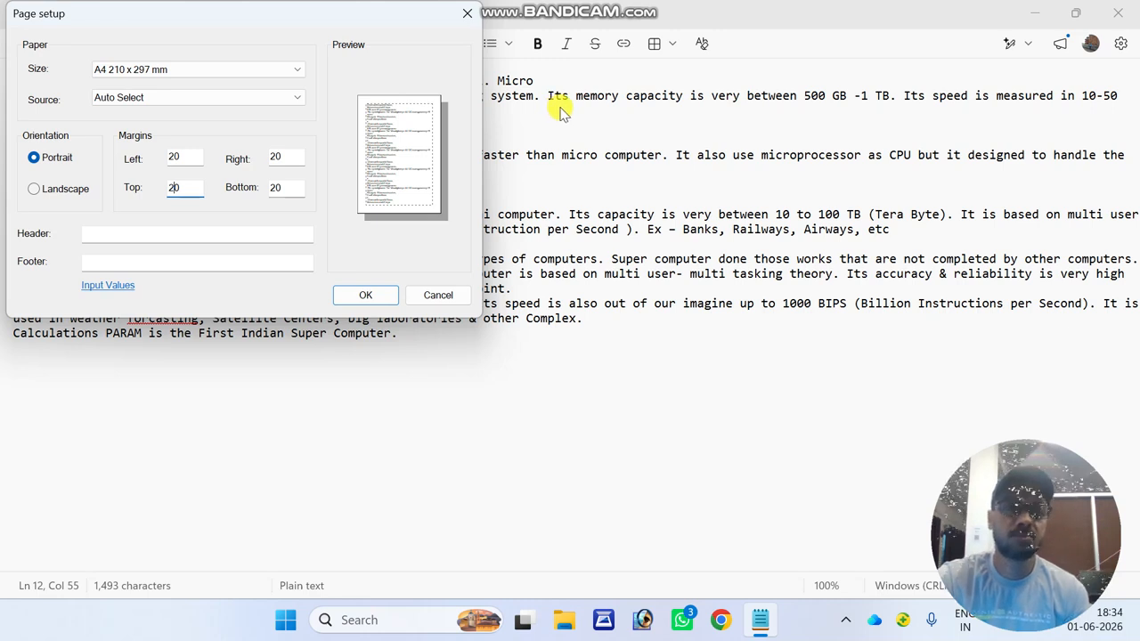
- Set the page header to "ICC DLM"
{"action": "left_click", "coordinate": [170, 233]}
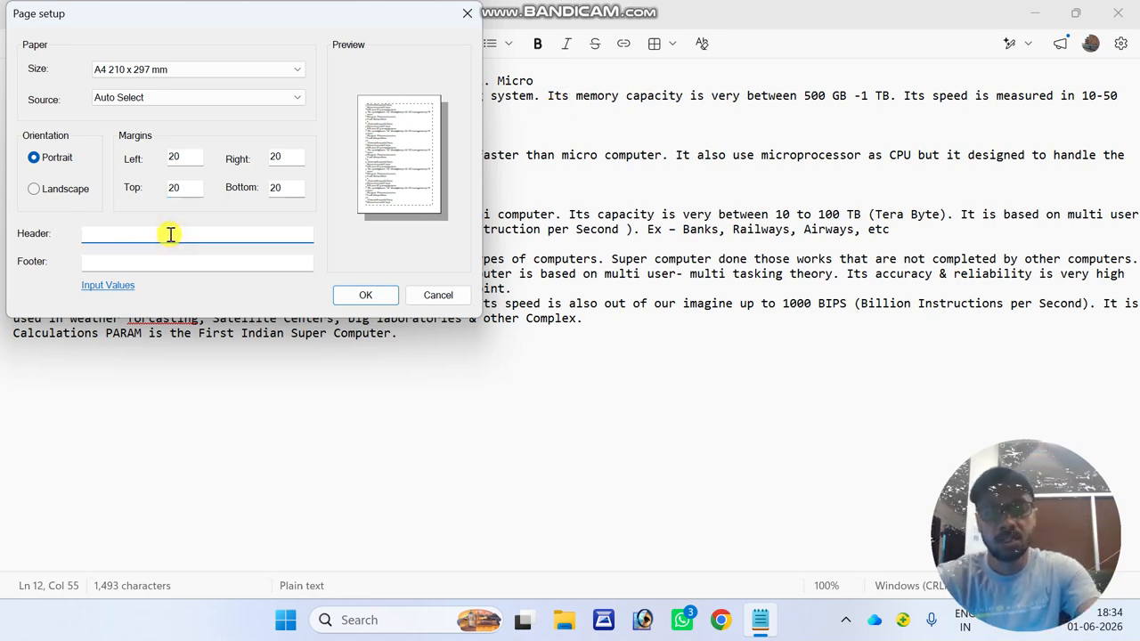
{"action": "type", "text": "ICC DLM"}
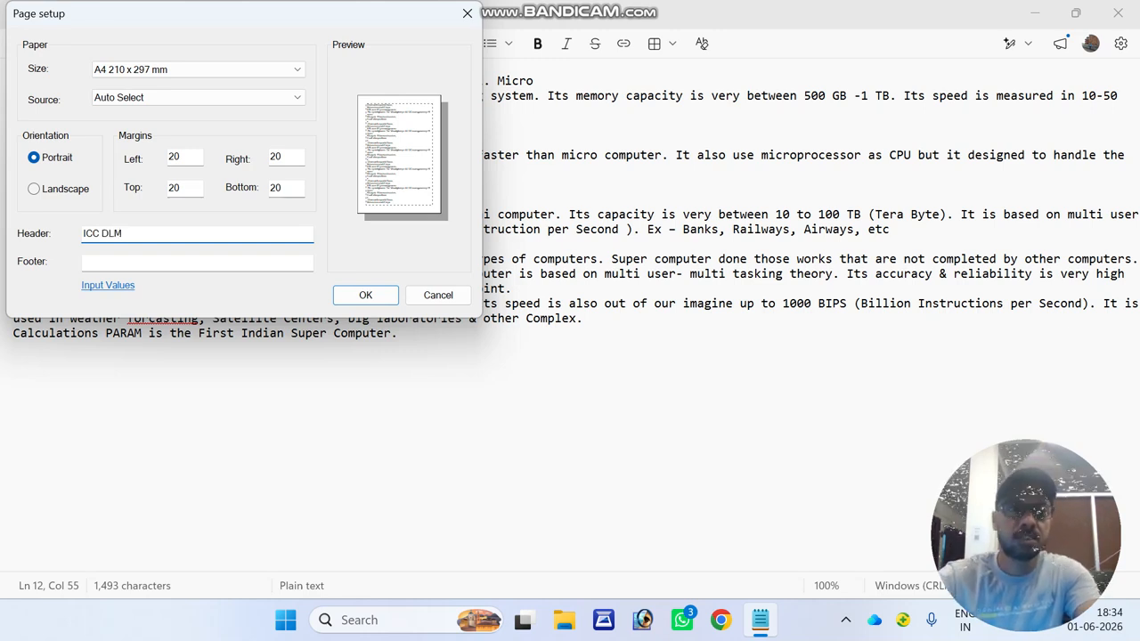
{"action": "left_click", "coordinate": [129, 260]}
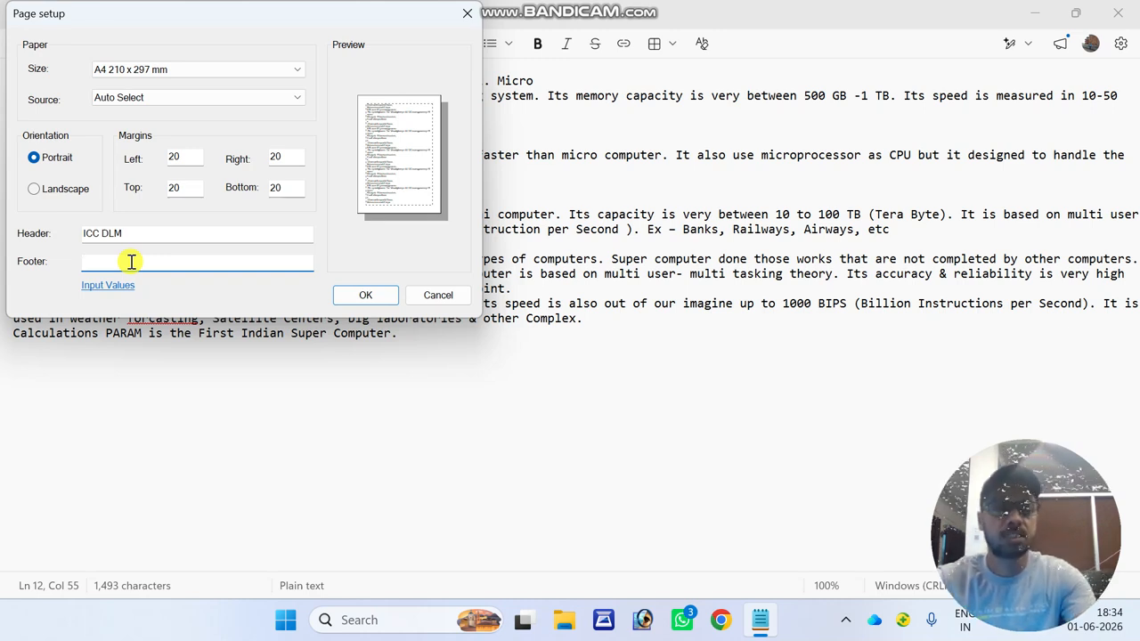
- Open the online help on header and footer input values and close the browser again
{"action": "left_click", "coordinate": [113, 287]}
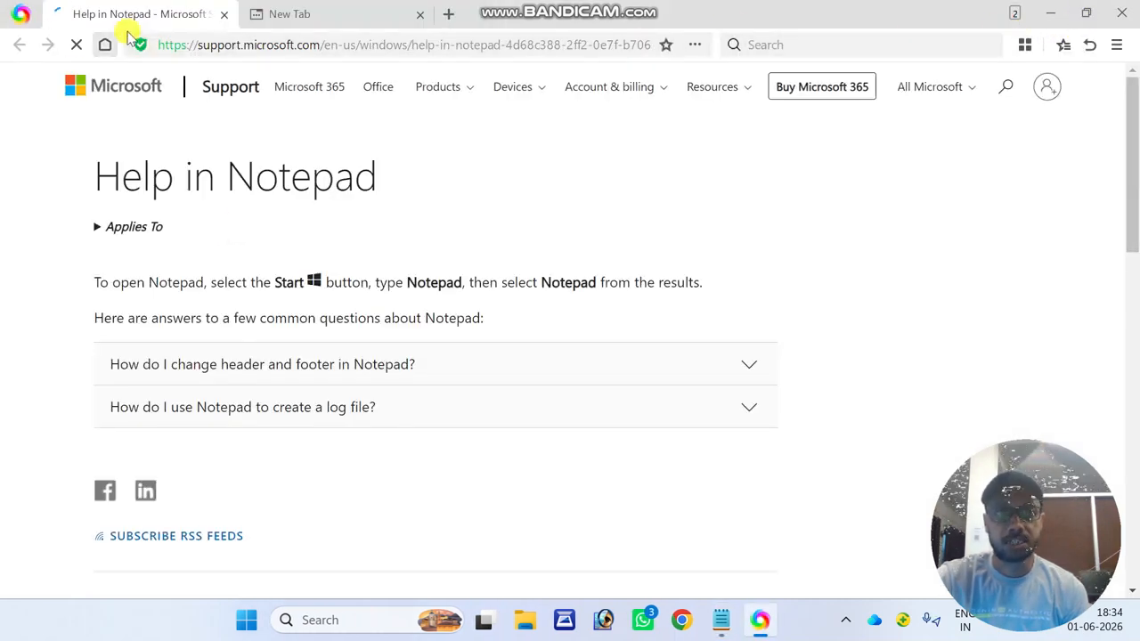
{"action": "left_click", "coordinate": [224, 14]}
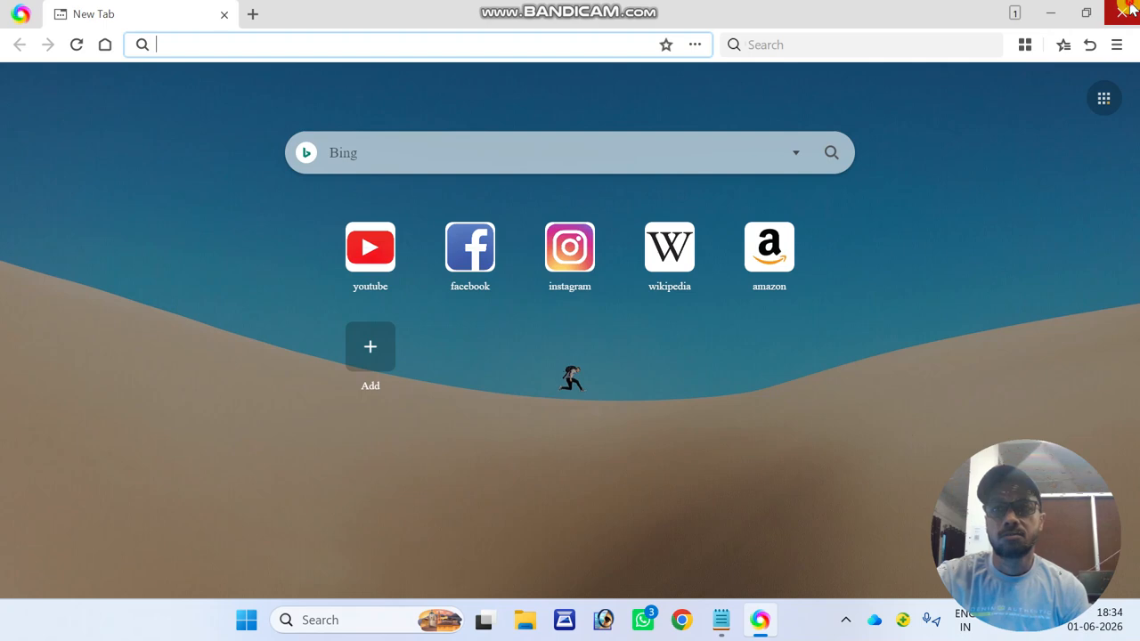
{"action": "left_click", "coordinate": [1123, 10]}
- Leave the footer empty and apply the page setup
{"action": "left_click", "coordinate": [155, 261]}
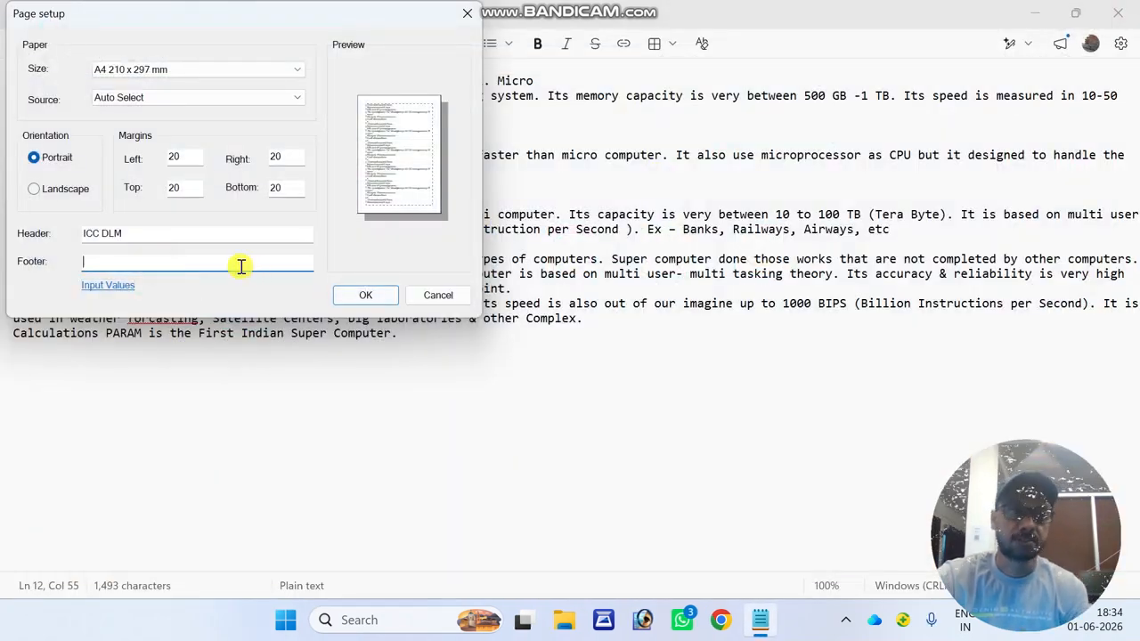
{"action": "left_click", "coordinate": [353, 299]}
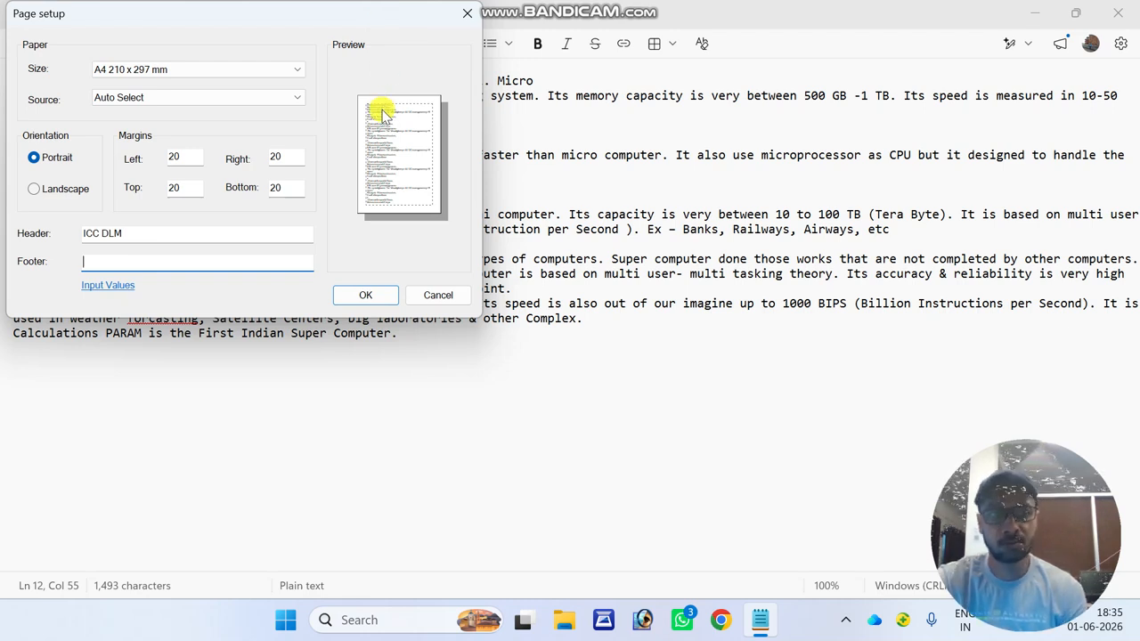
{"action": "left_click", "coordinate": [365, 296]}
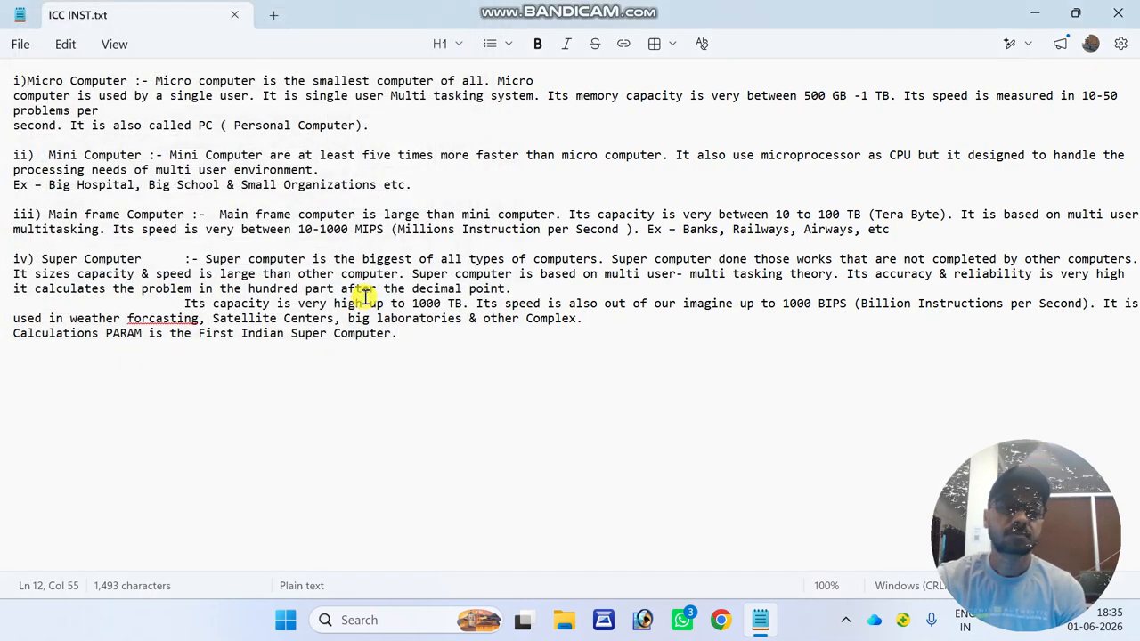
- Open the print settings for the notes and select the EPSON L3210 Series printer
{"action": "left_click", "coordinate": [18, 46]}
{"action": "left_click", "coordinate": [45, 346]}
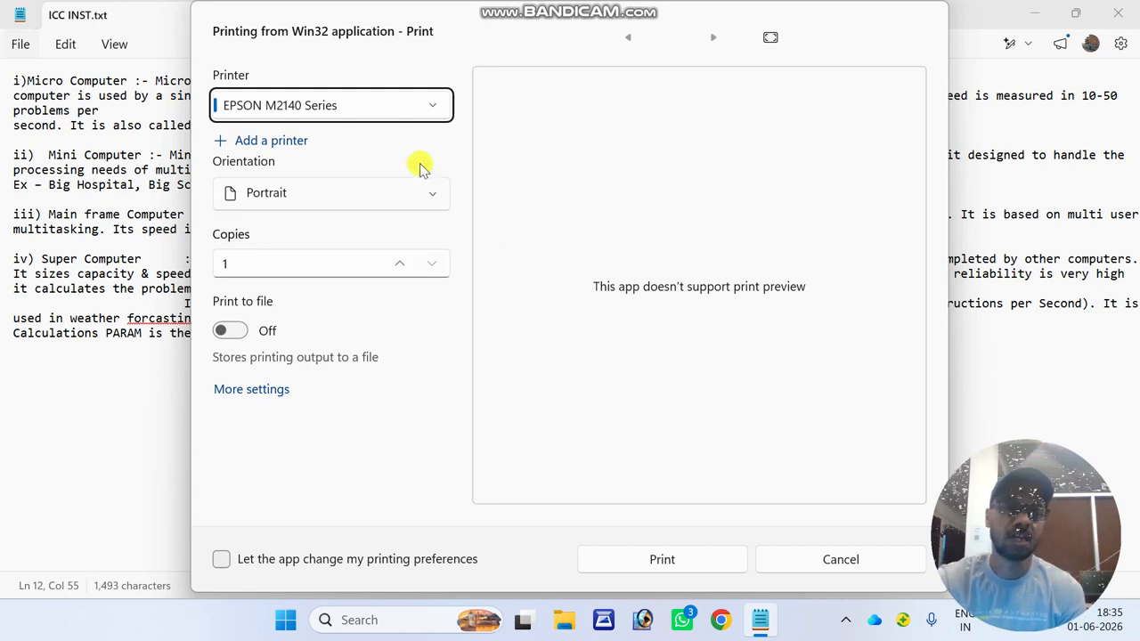
{"action": "left_click", "coordinate": [296, 108]}
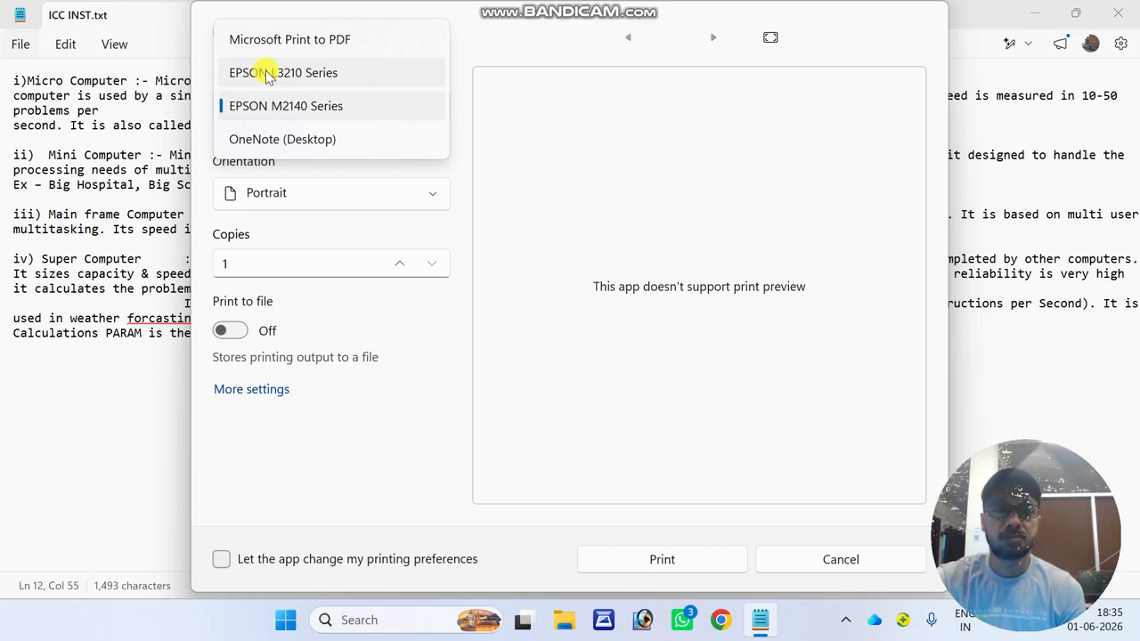
{"action": "left_click", "coordinate": [267, 75]}
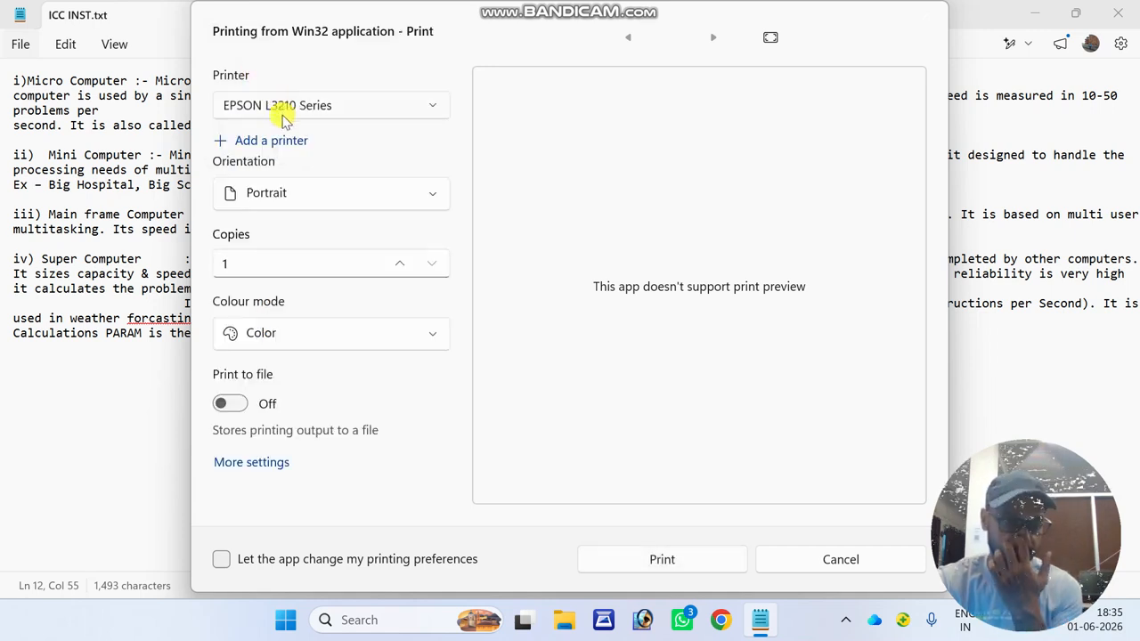
- Try printing settings of 3 copies in Grayscale colour mode and cancel the print
{"action": "left_click", "coordinate": [277, 264]}
{"action": "left_click", "coordinate": [399, 264]}
{"action": "left_click", "coordinate": [400, 263]}
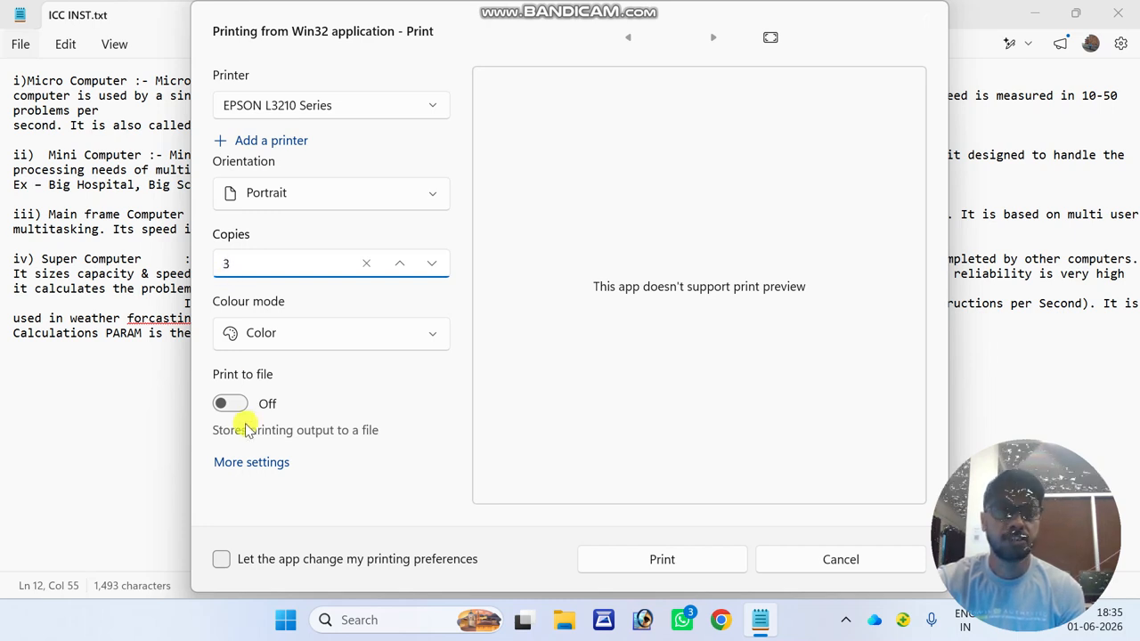
{"action": "left_click", "coordinate": [249, 337]}
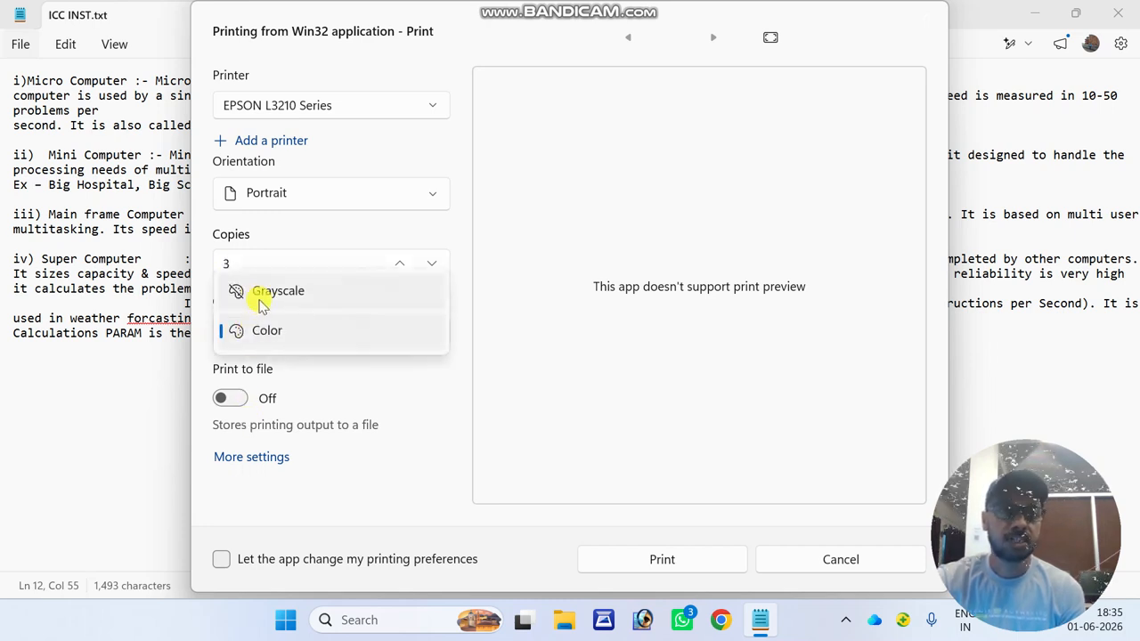
{"action": "left_click", "coordinate": [256, 293]}
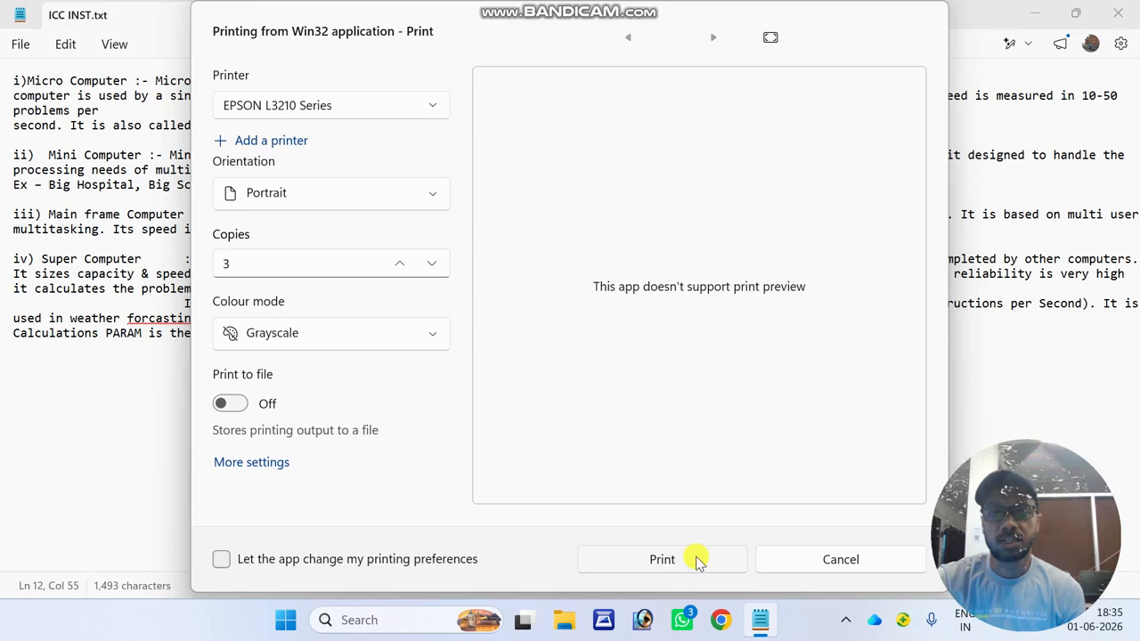
{"action": "left_click", "coordinate": [819, 559]}
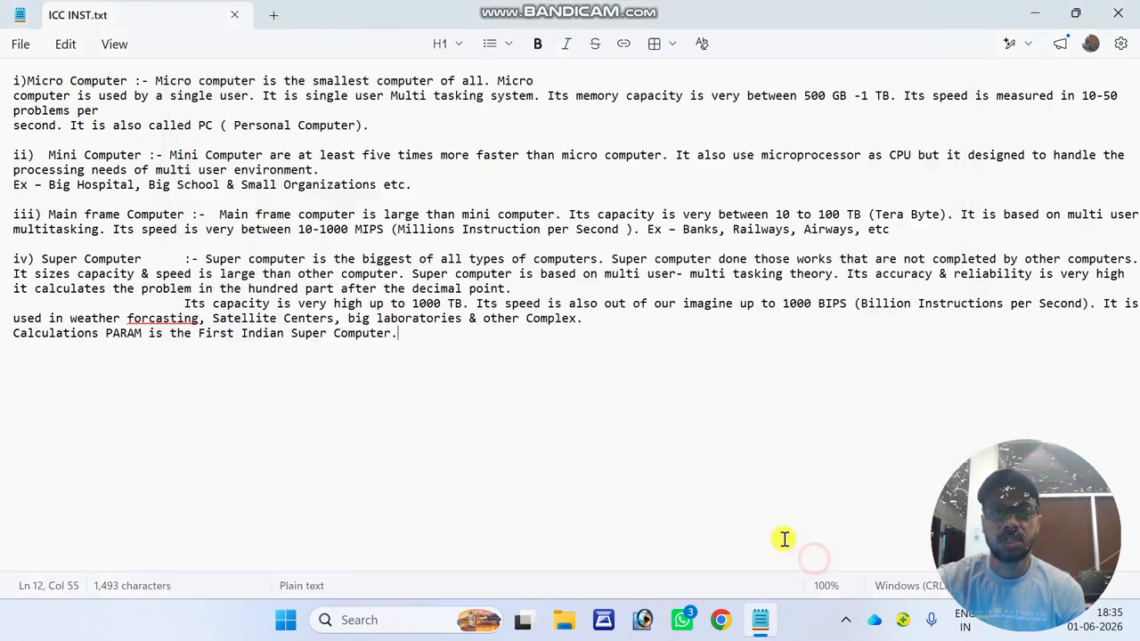
- Bring up the print settings again and cancel without printing
{"action": "left_click", "coordinate": [21, 44]}
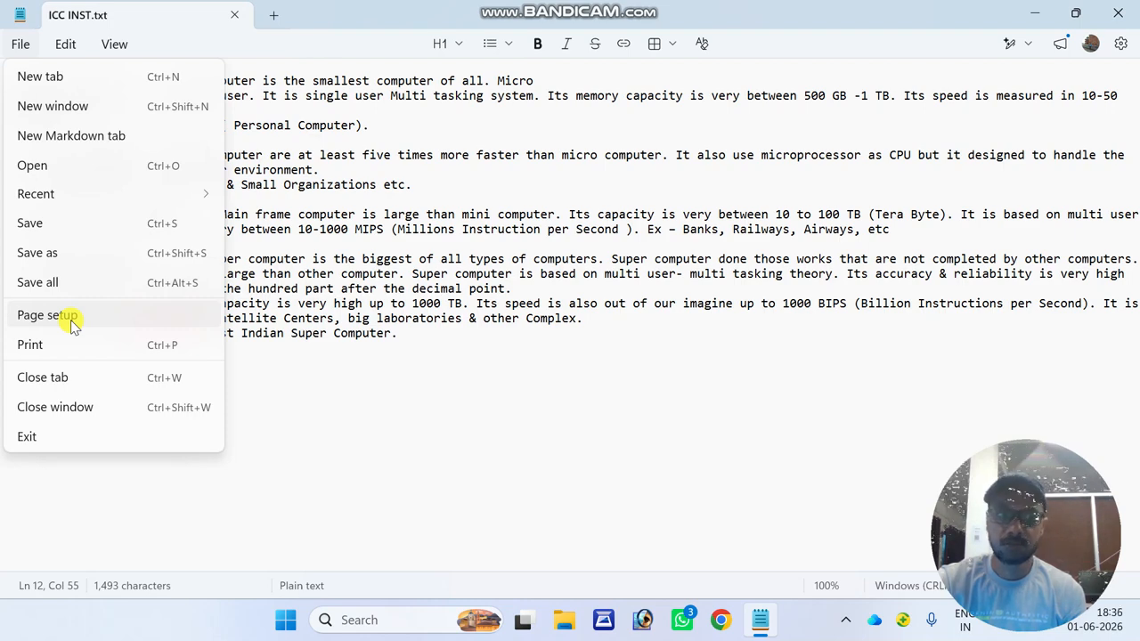
{"action": "left_click", "coordinate": [372, 413]}
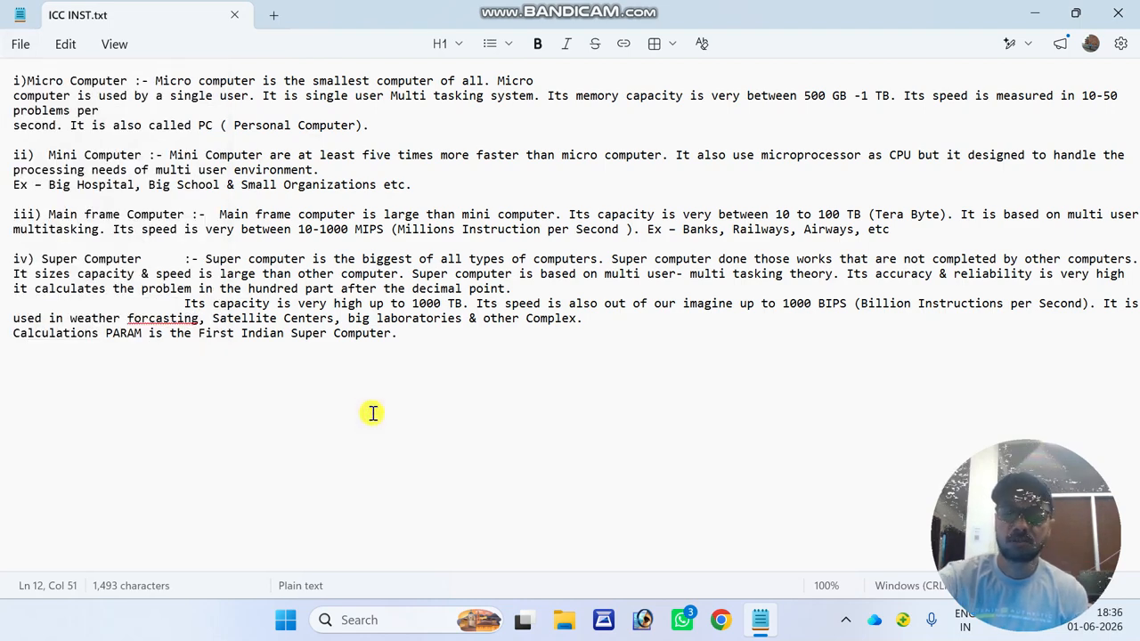
{"action": "key", "text": "ctrl+p"}
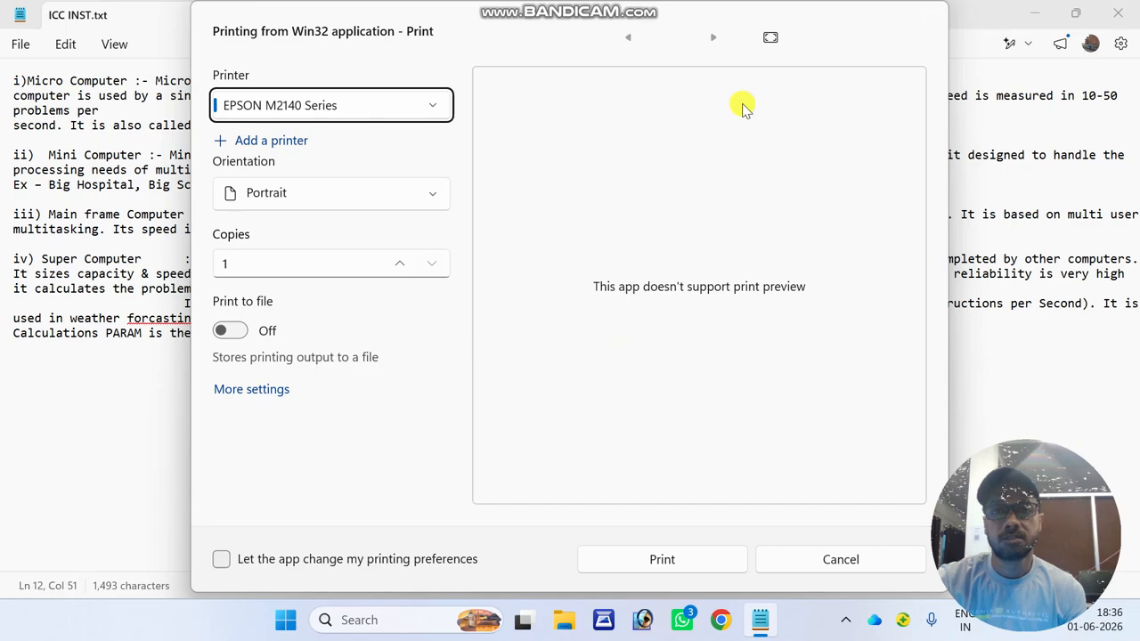
{"action": "left_click", "coordinate": [821, 558]}
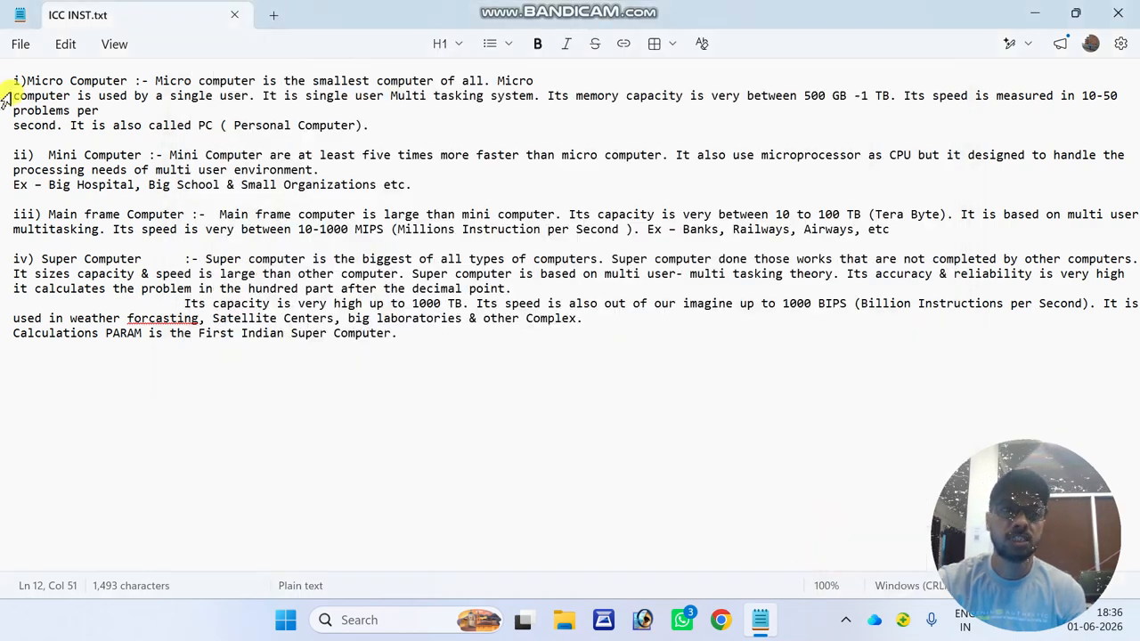
{"action": "left_click", "coordinate": [15, 45]}
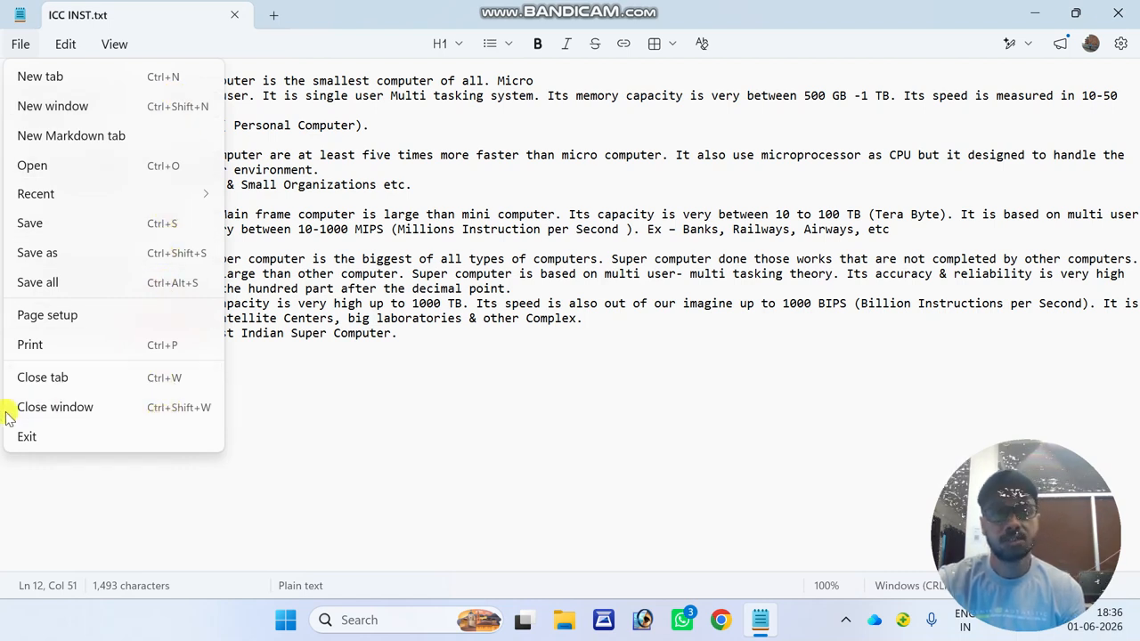
{"action": "left_click", "coordinate": [526, 403]}
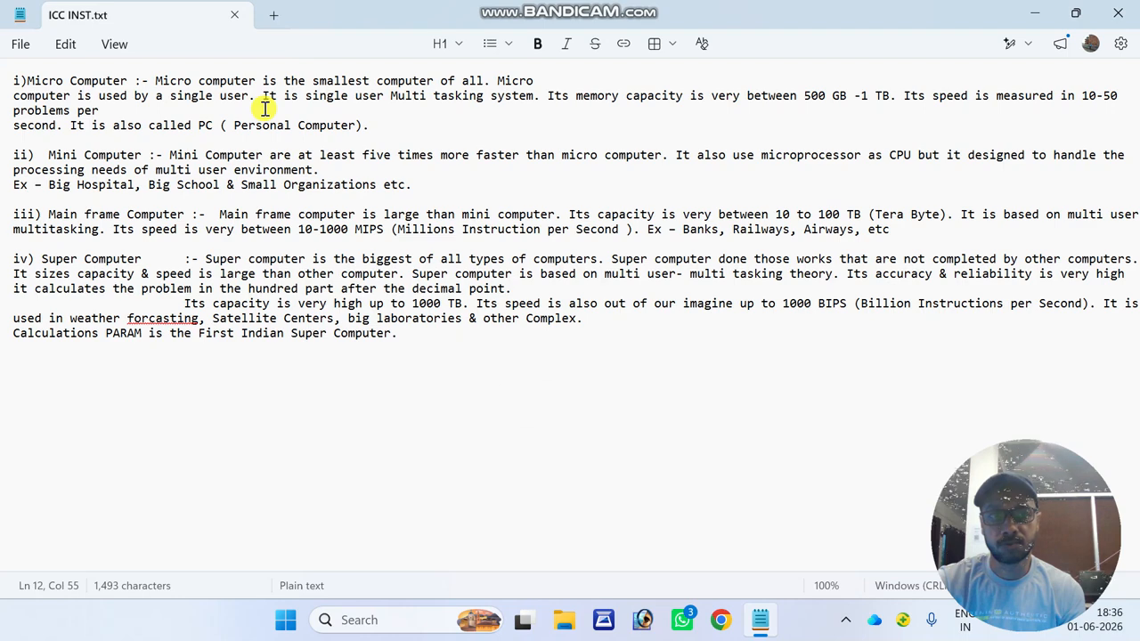
{"action": "left_click", "coordinate": [20, 43]}
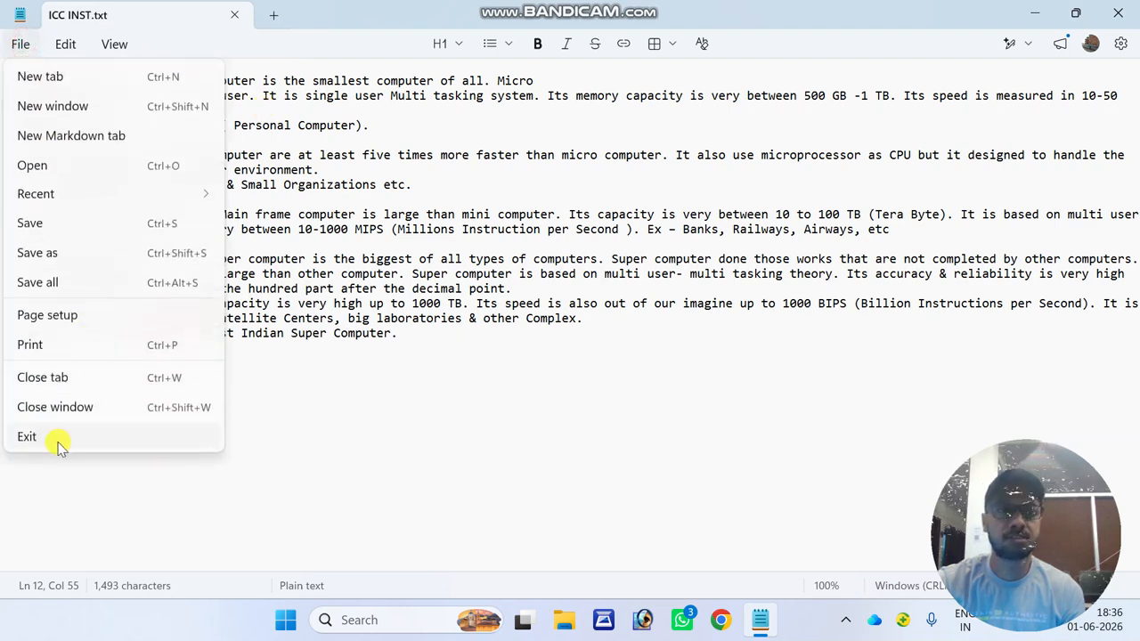
{"action": "left_click", "coordinate": [267, 419]}
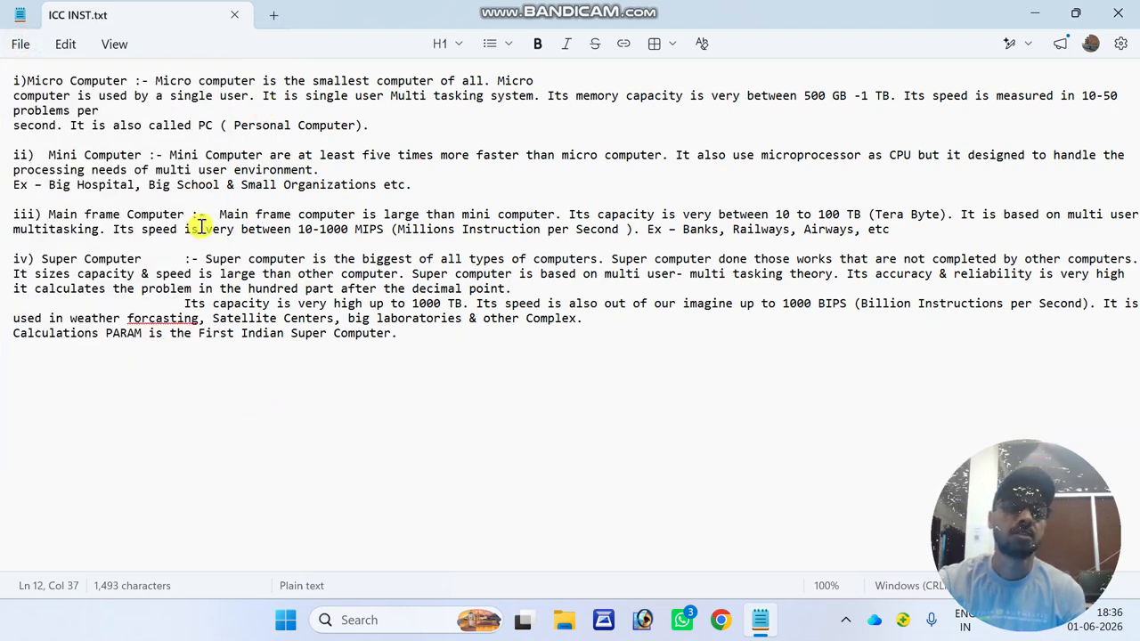
{"action": "left_click", "coordinate": [21, 44]}
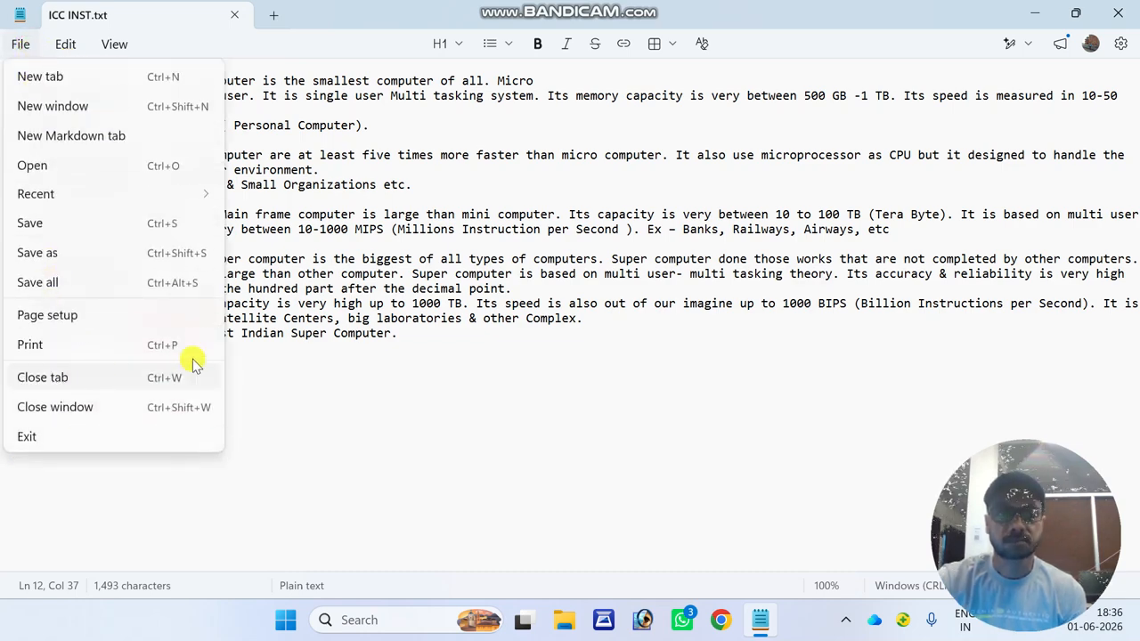
{"action": "left_click", "coordinate": [69, 45]}
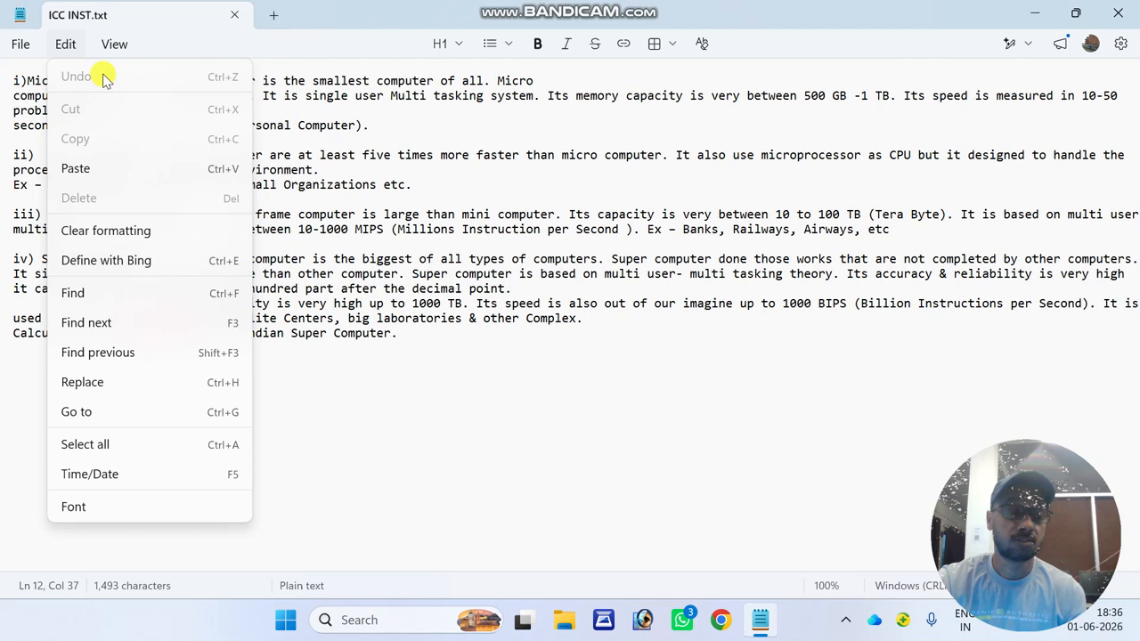
{"action": "left_click", "coordinate": [427, 360]}
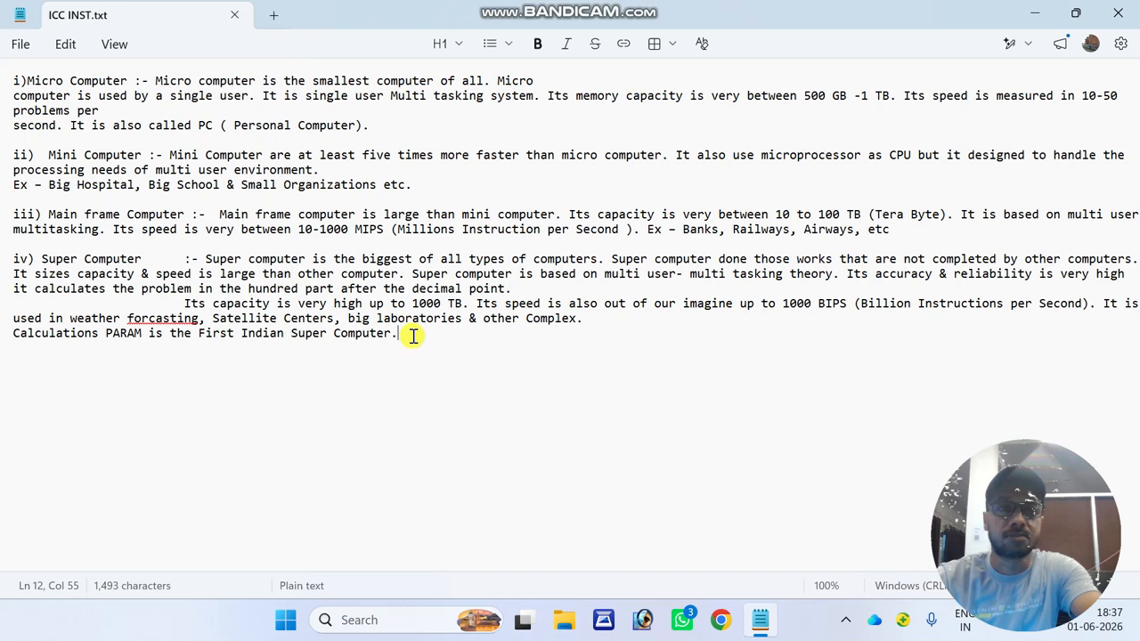
{"action": "left_click", "coordinate": [64, 46]}
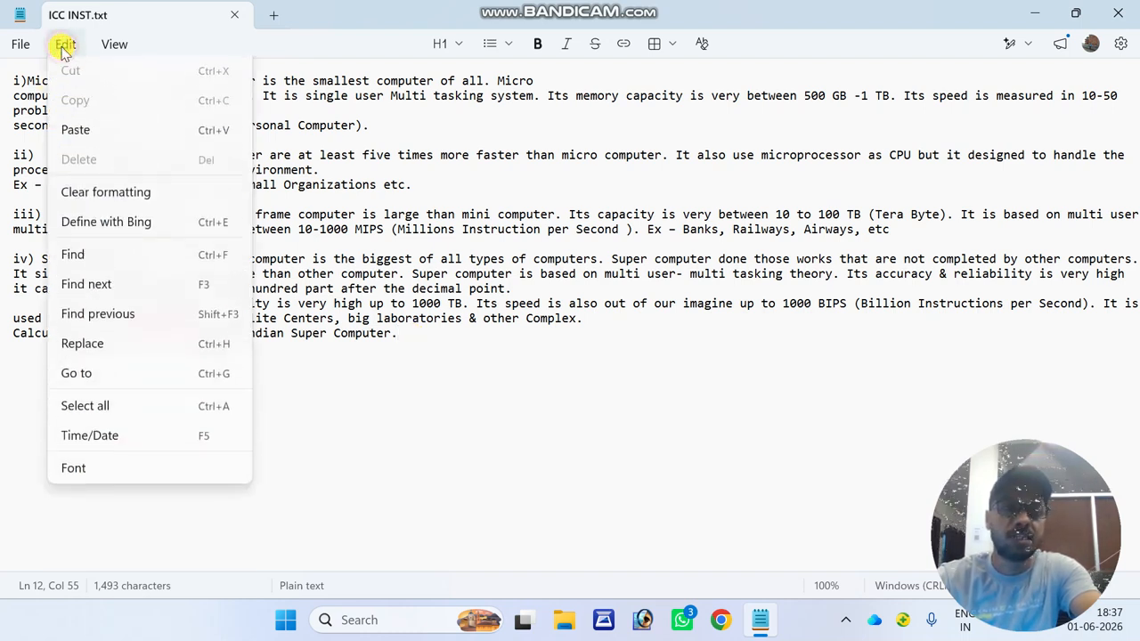
{"action": "left_click", "coordinate": [552, 338]}
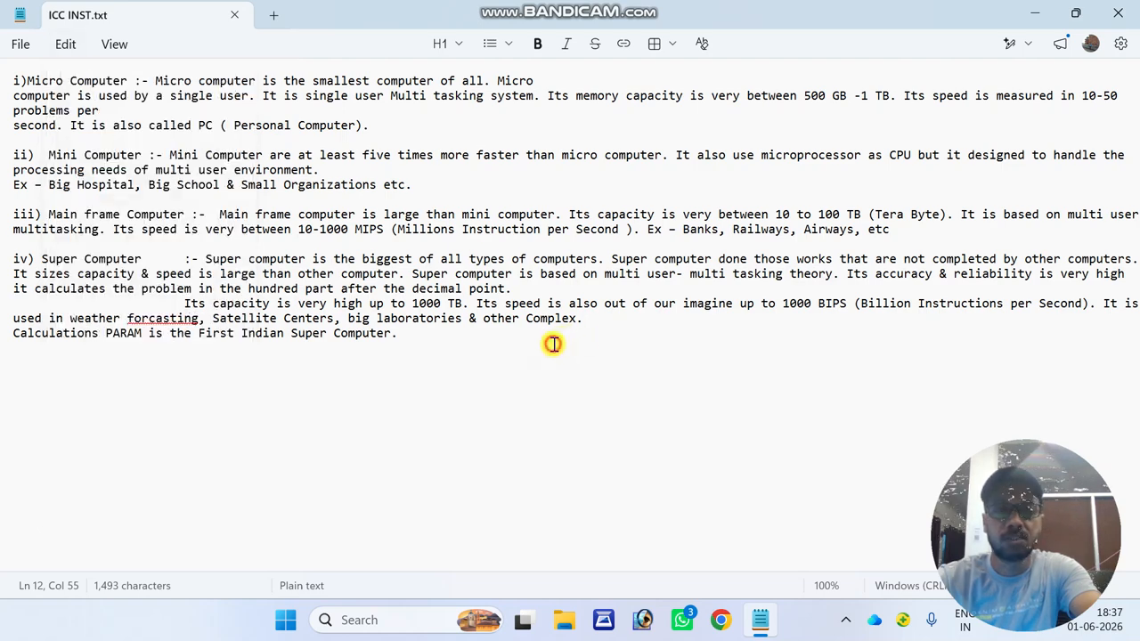
- Delete the entire text of the notes and undo the deletion
{"action": "left_click", "coordinate": [402, 336]}
{"action": "left_click_drag", "start_coordinate": [401, 336], "coordinate": [3, 36]}
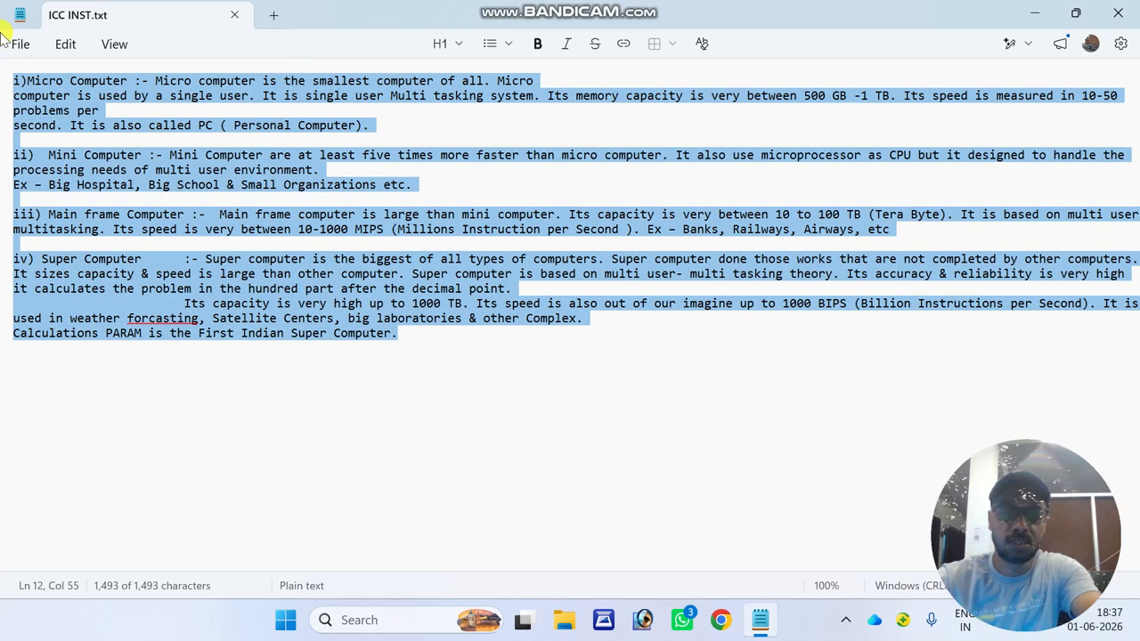
{"action": "key", "text": "BackSpace"}
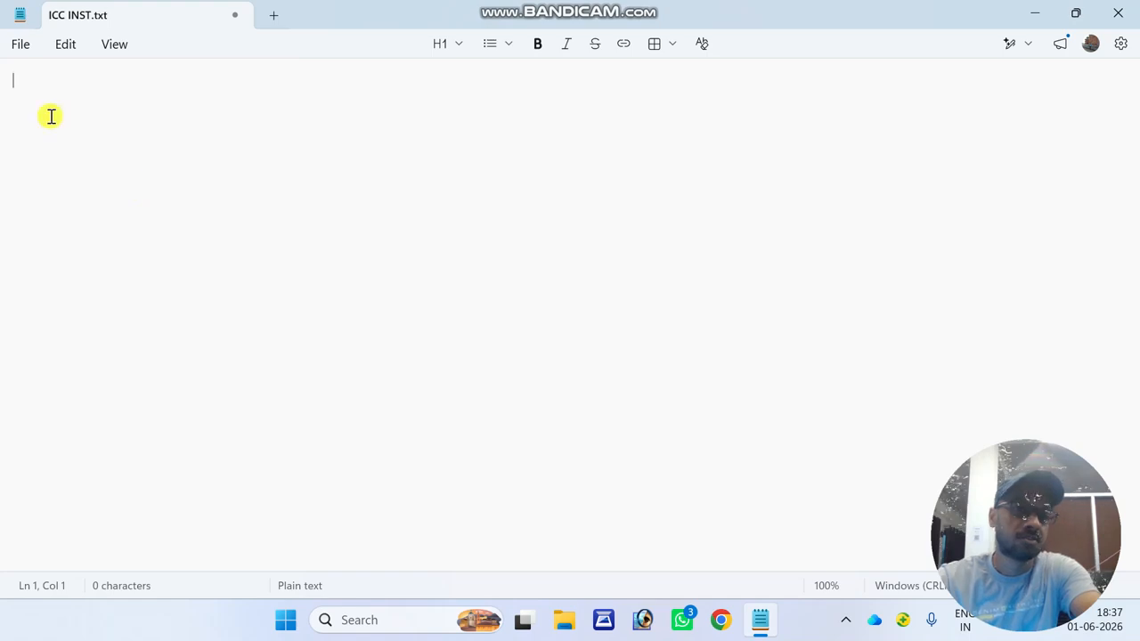
{"action": "left_click", "coordinate": [59, 50]}
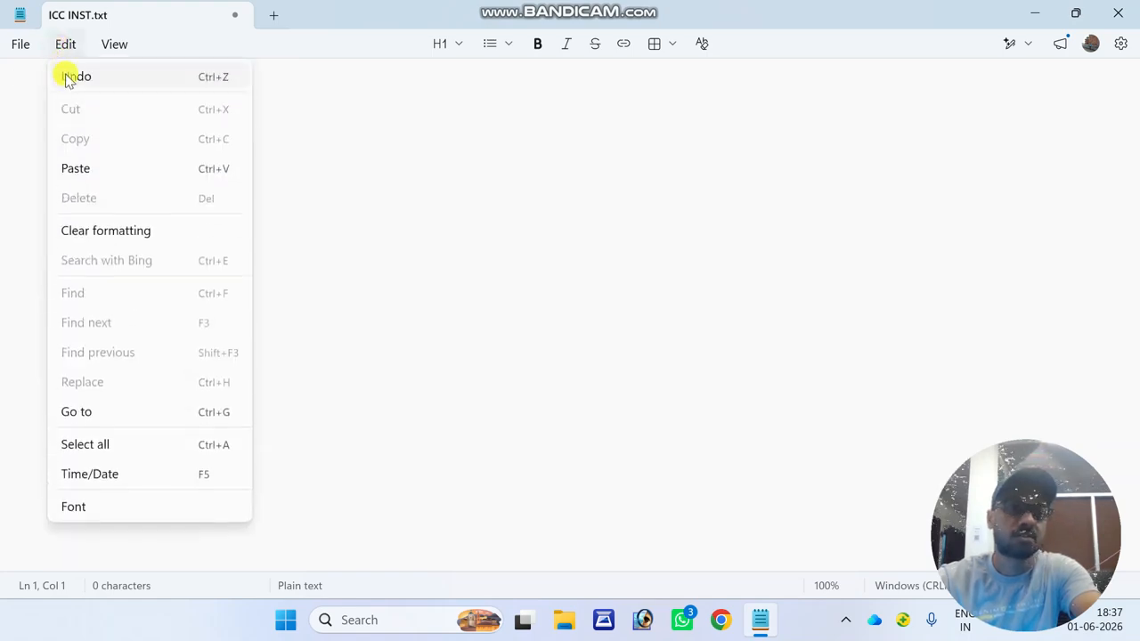
{"action": "left_click", "coordinate": [70, 77]}
{"action": "left_click", "coordinate": [415, 343]}
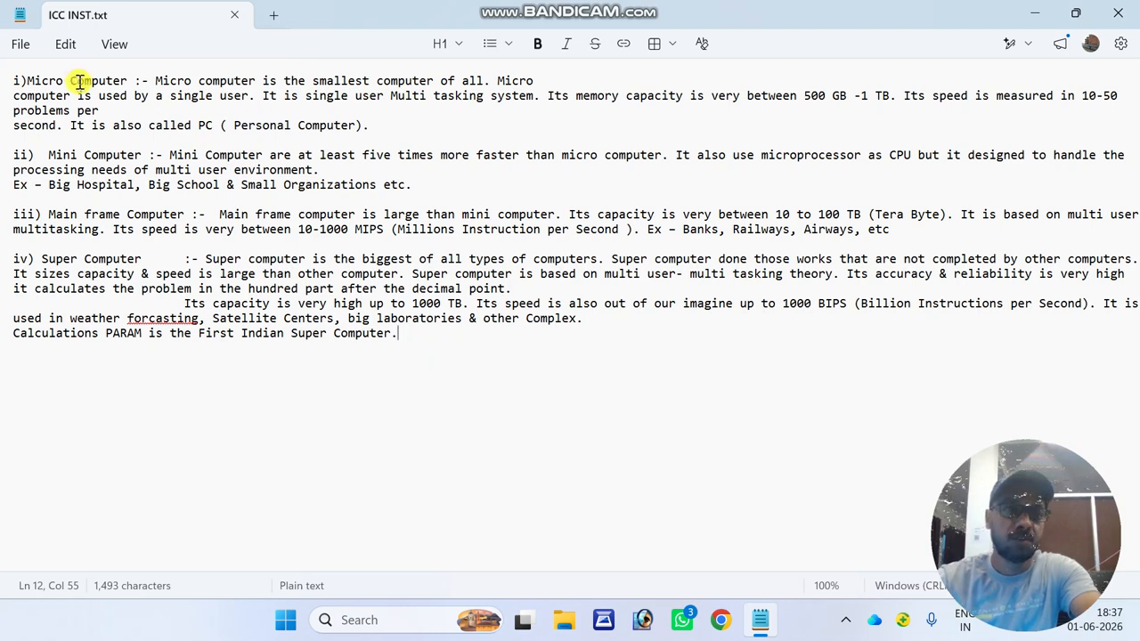
{"action": "left_click", "coordinate": [65, 45]}
{"action": "left_click", "coordinate": [79, 79]}
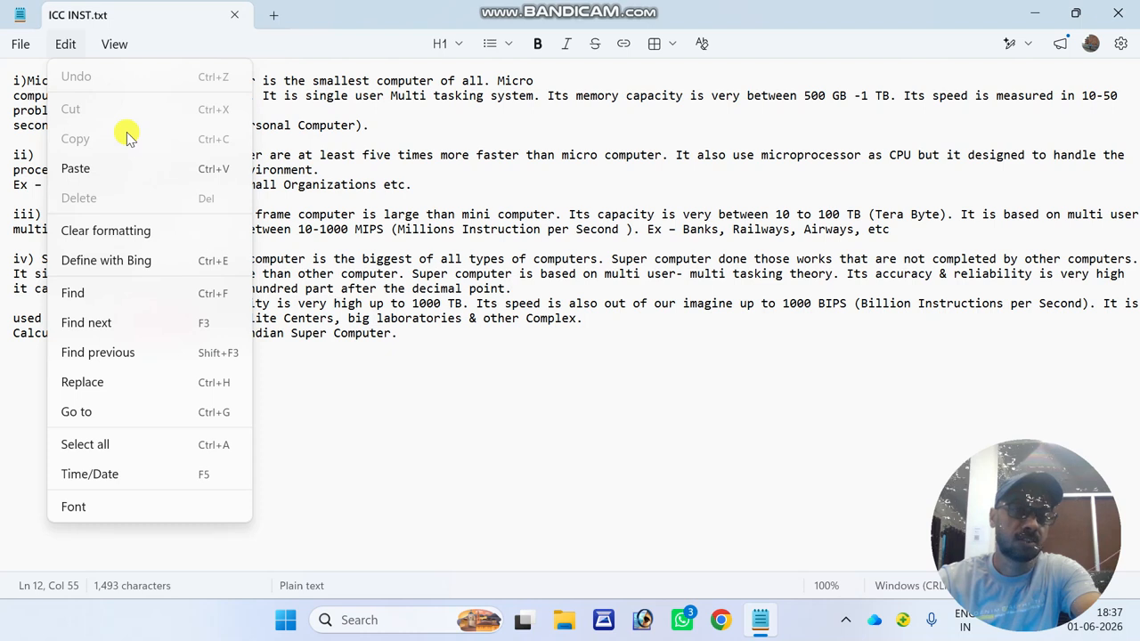
{"action": "left_click", "coordinate": [407, 346]}
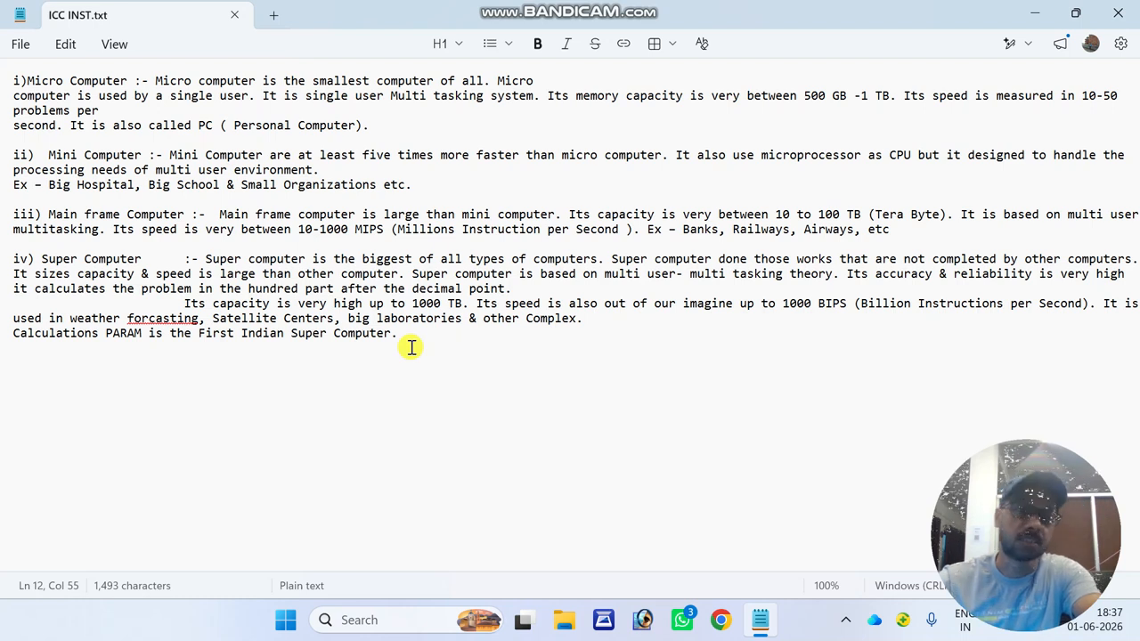
{"action": "left_click", "coordinate": [67, 46]}
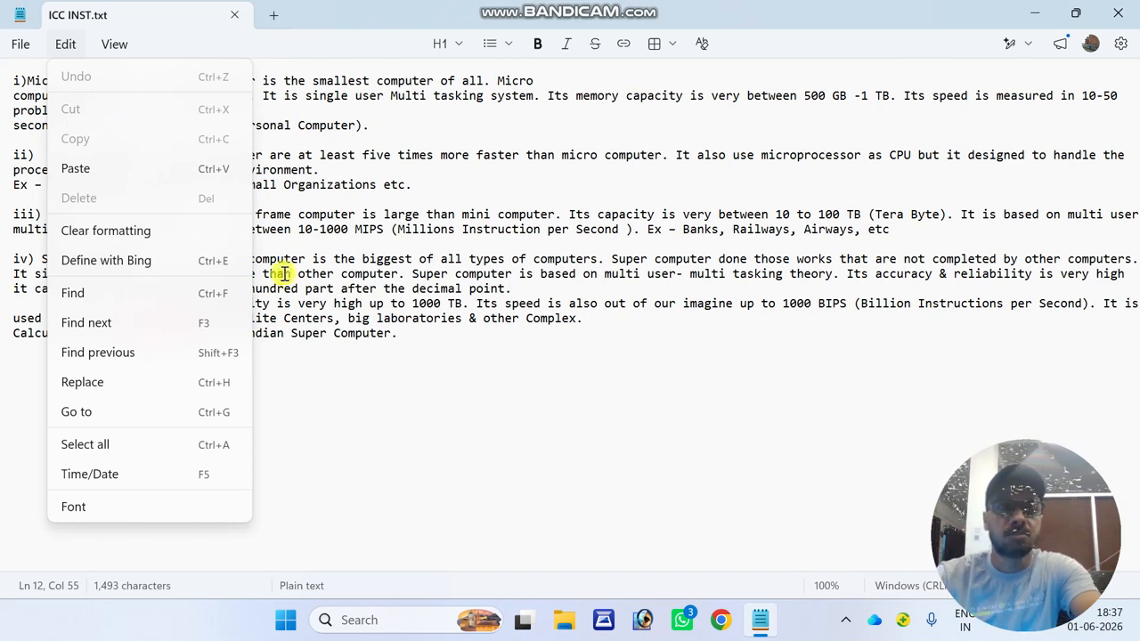
{"action": "left_click", "coordinate": [415, 347]}
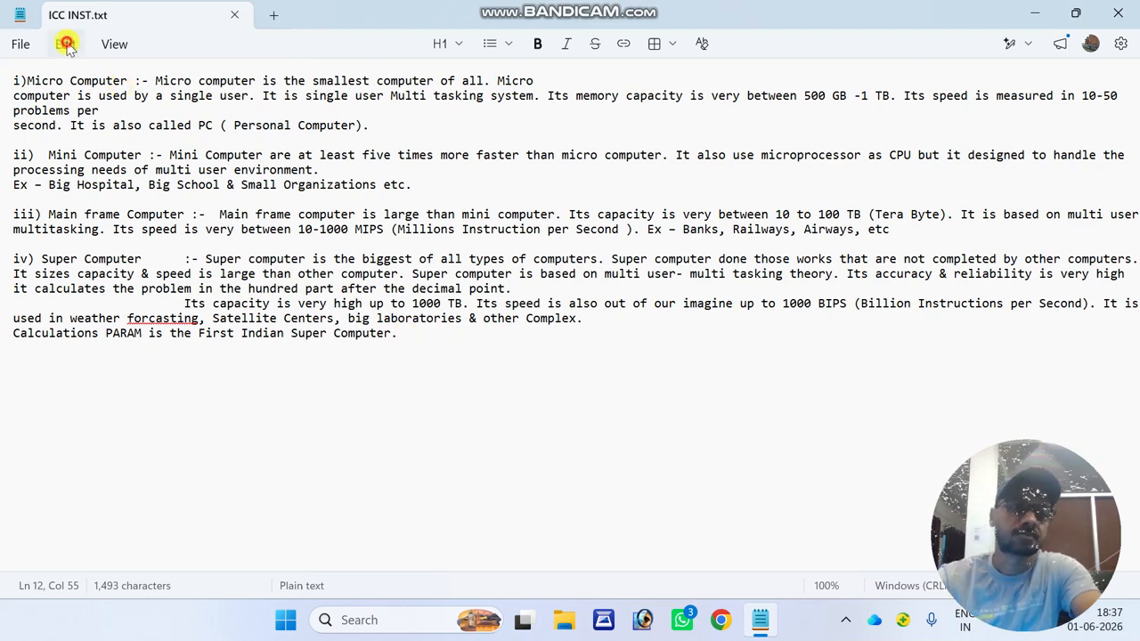
{"action": "left_click", "coordinate": [65, 43]}
{"action": "left_click", "coordinate": [418, 323]}
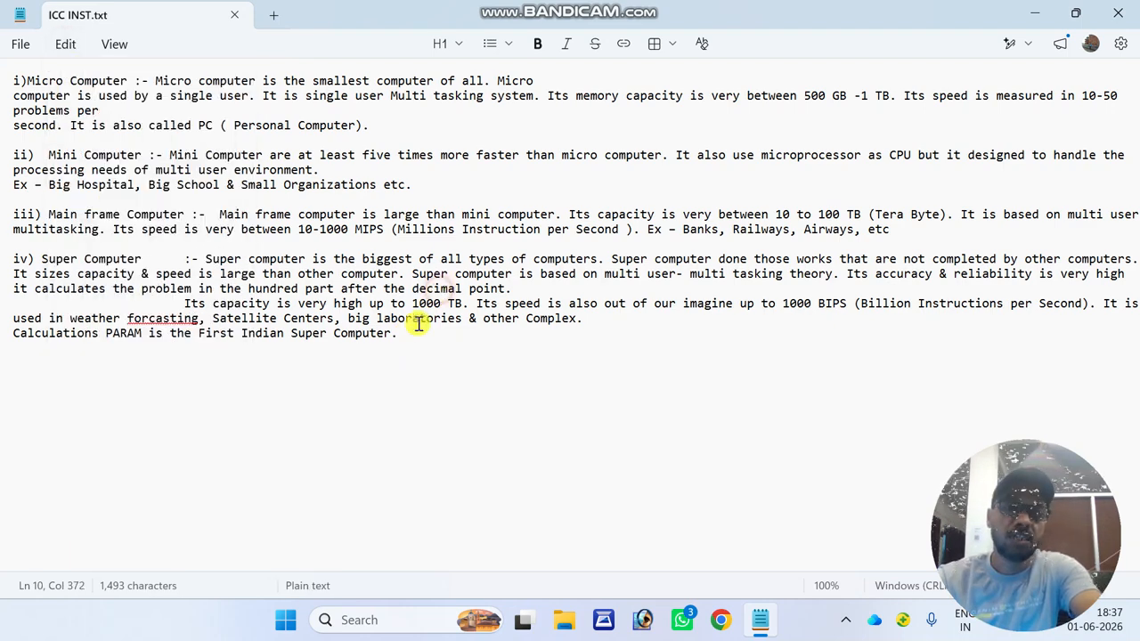
{"action": "left_click_drag", "start_coordinate": [402, 337], "coordinate": [67, 317]}
{"action": "left_click", "coordinate": [403, 334]}
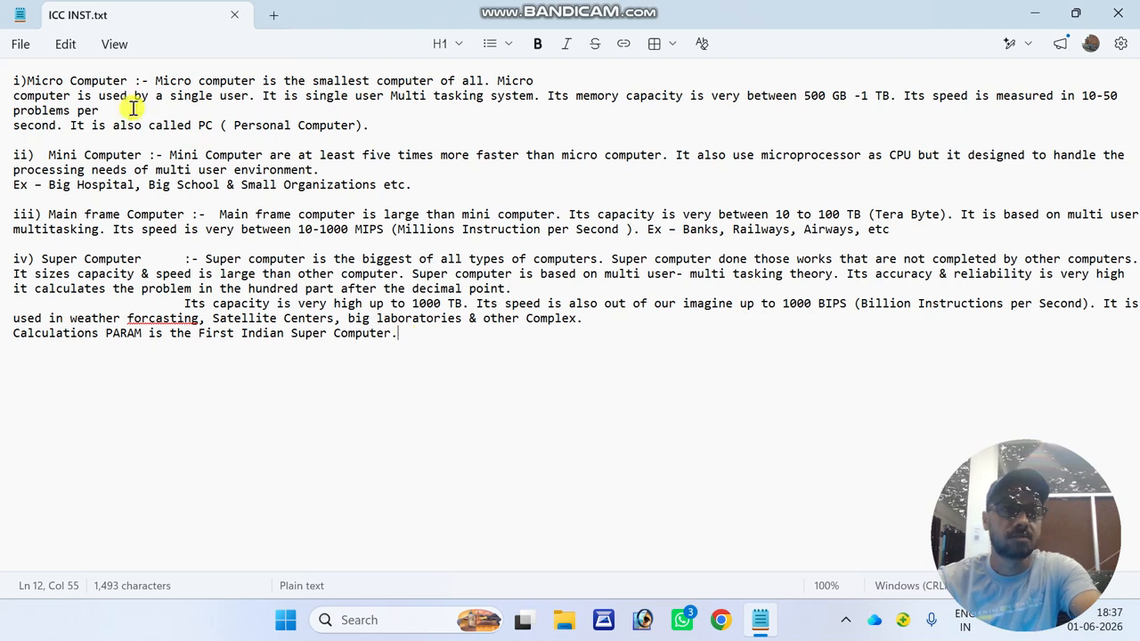
{"action": "left_click", "coordinate": [59, 50]}
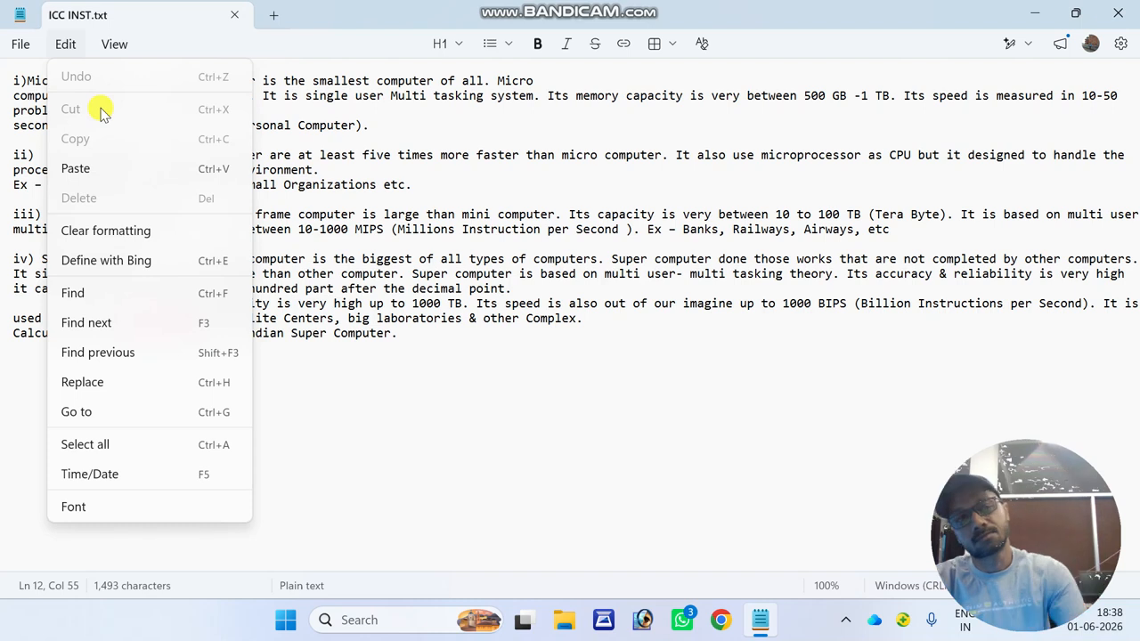
{"action": "left_click", "coordinate": [327, 170]}
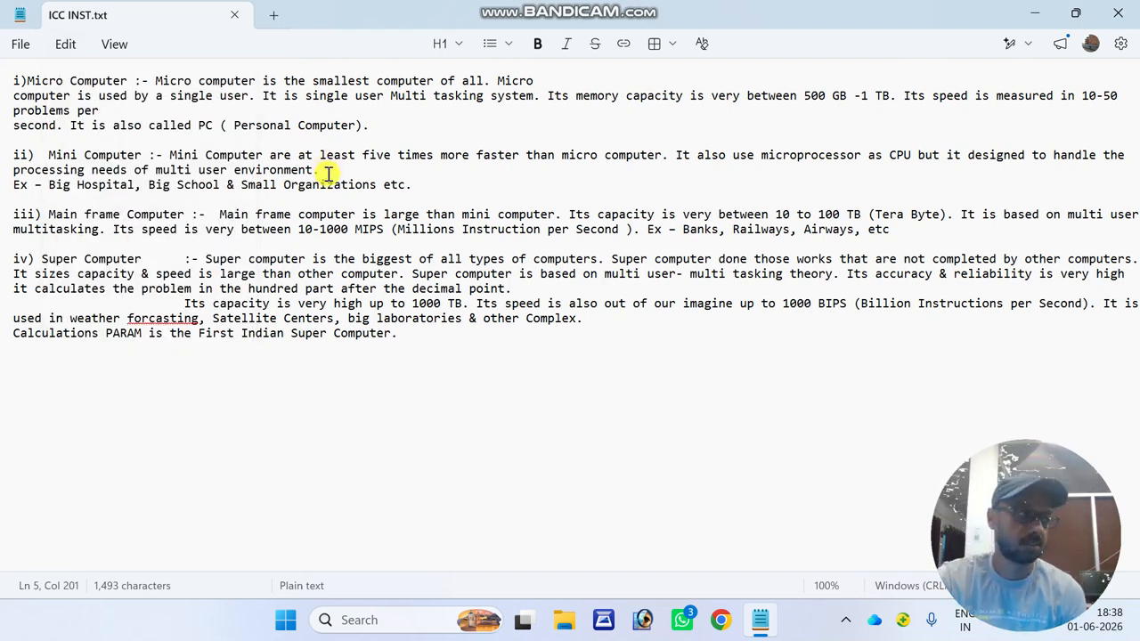
{"action": "left_click_drag", "start_coordinate": [400, 332], "coordinate": [340, 334]}
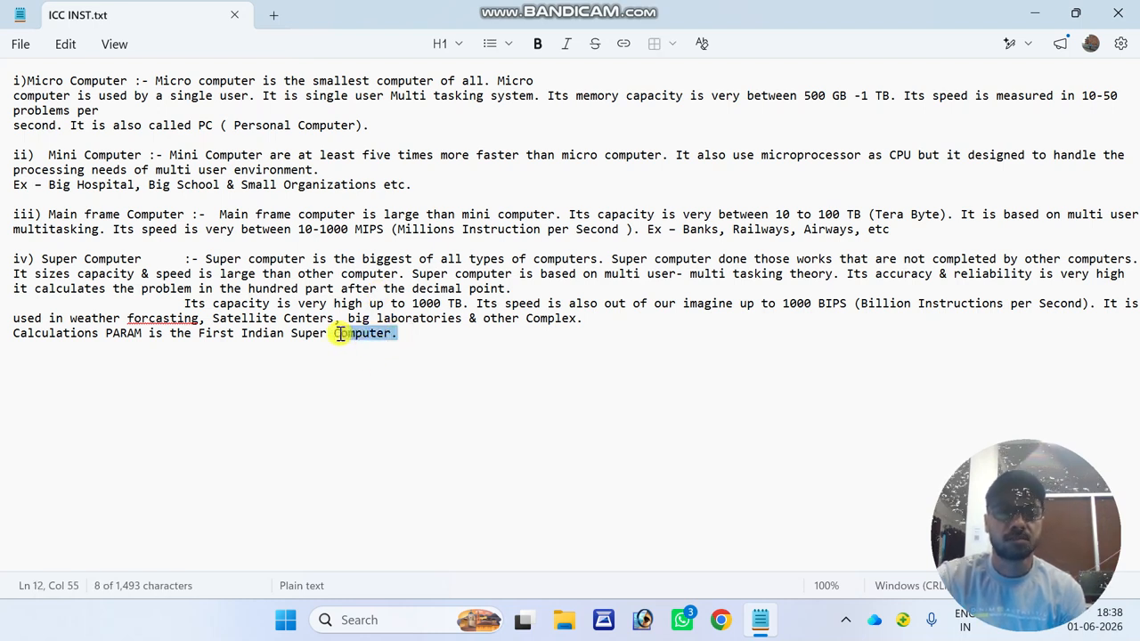
{"action": "left_click", "coordinate": [412, 361]}
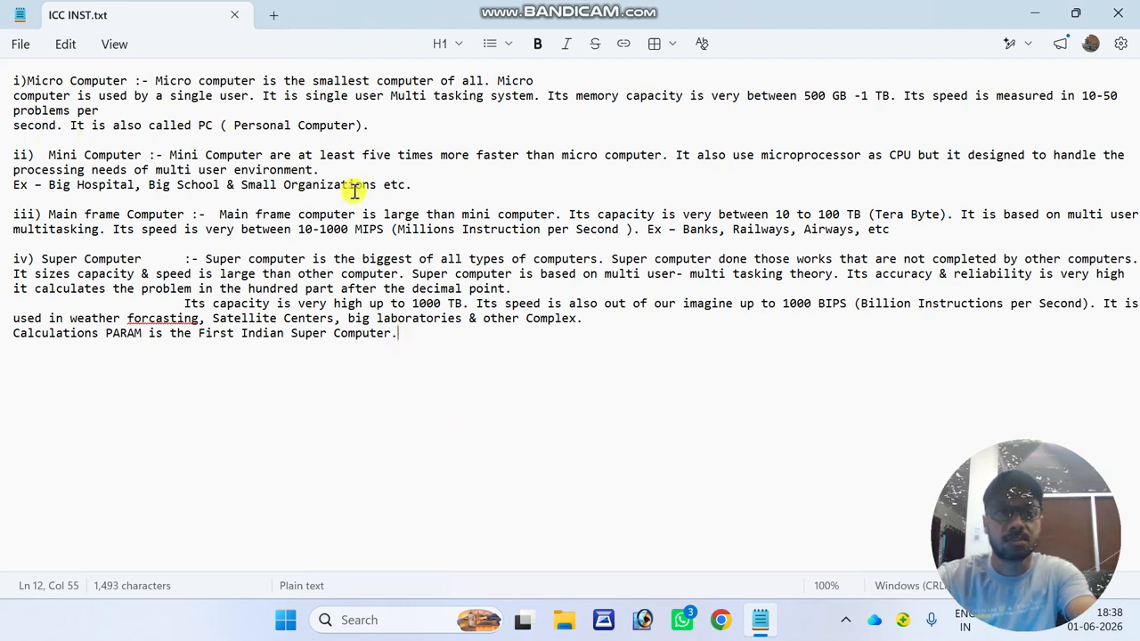
- Cut the word "Organizations" from the Mini Computer examples and paste it at the end of the last line
{"action": "left_click_drag", "start_coordinate": [284, 184], "coordinate": [382, 188]}
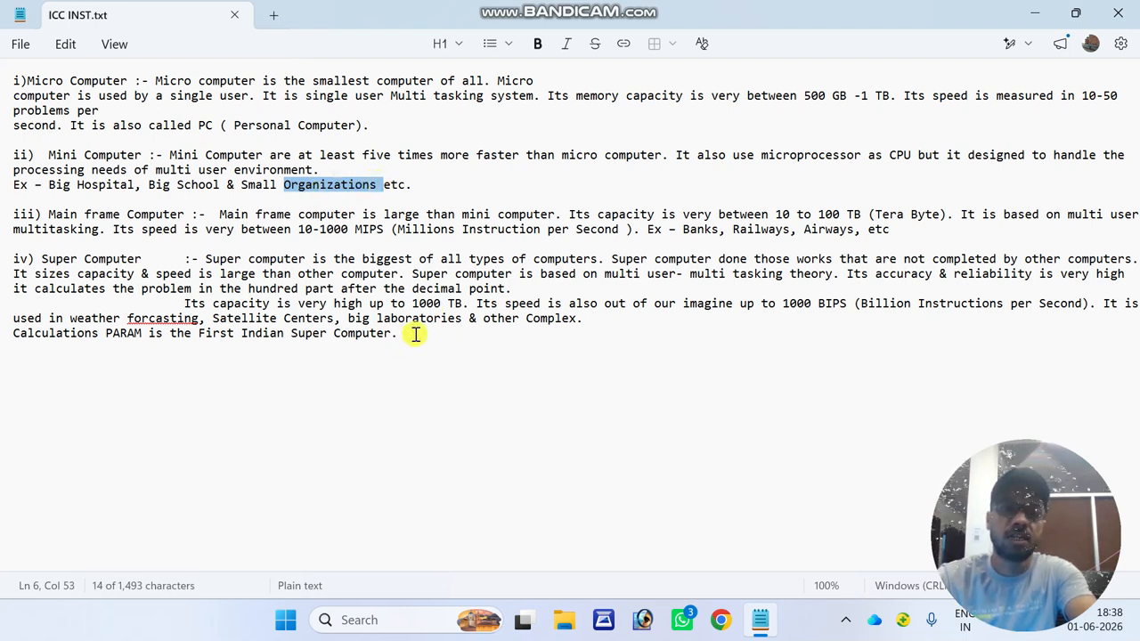
{"action": "left_click", "coordinate": [65, 44]}
{"action": "left_click", "coordinate": [74, 109]}
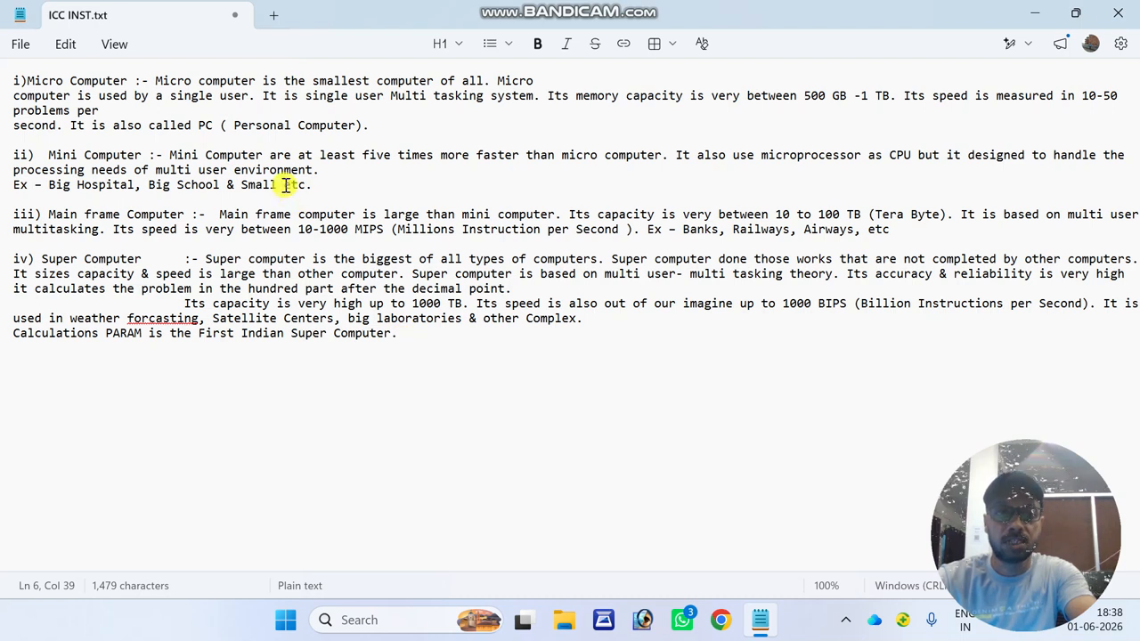
{"action": "left_click", "coordinate": [406, 335]}
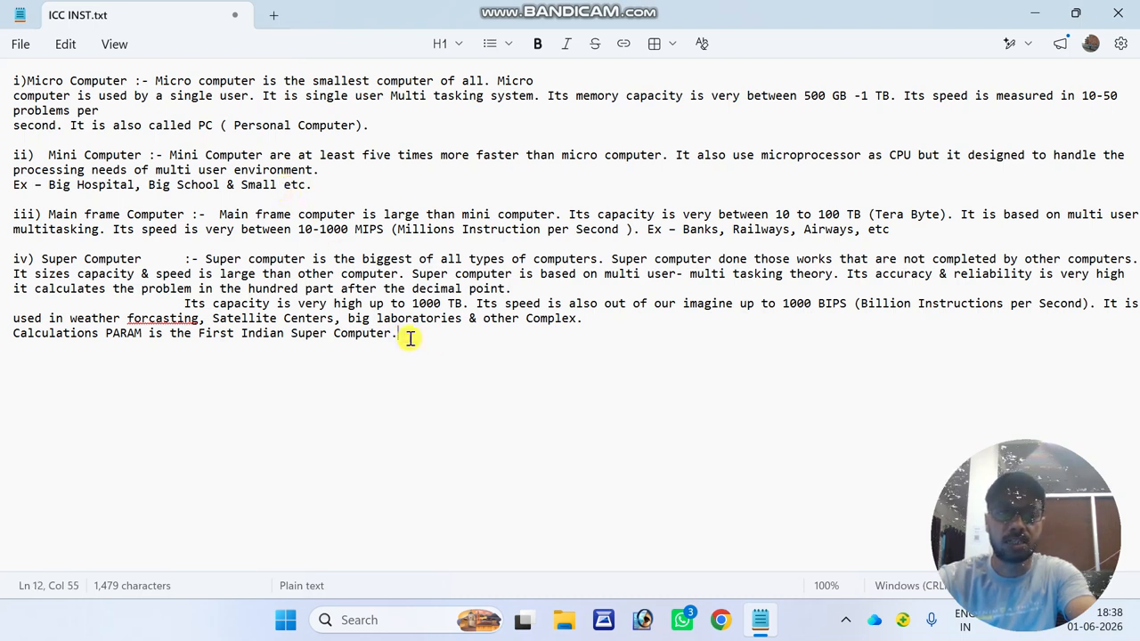
{"action": "left_click", "coordinate": [64, 44]}
{"action": "left_click", "coordinate": [78, 170]}
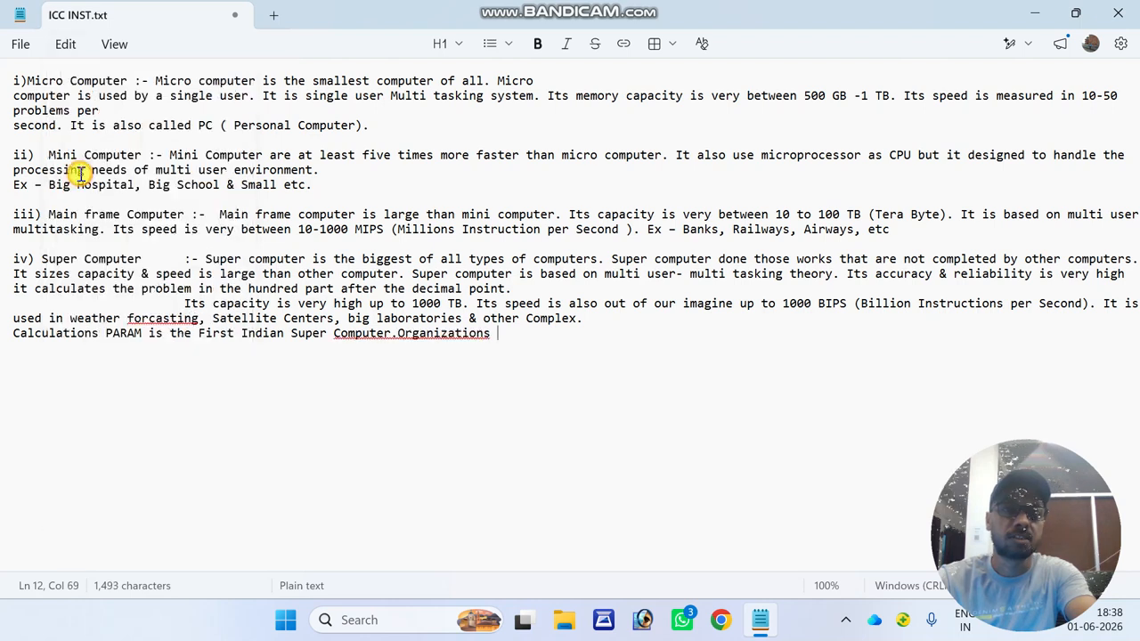
{"action": "left_click", "coordinate": [241, 182]}
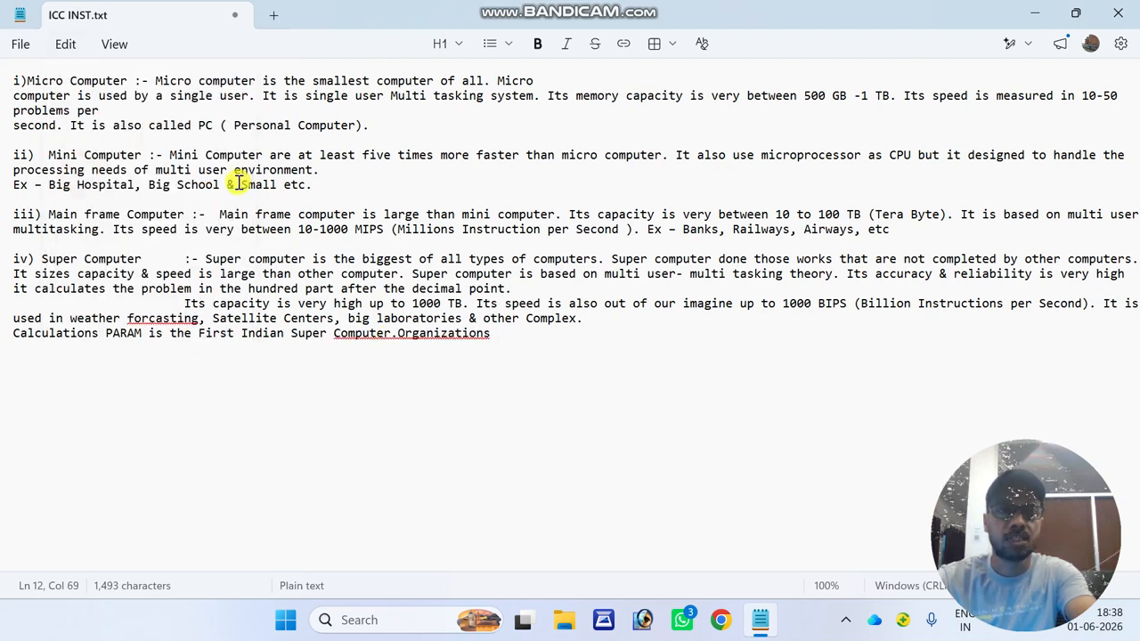
{"action": "left_click", "coordinate": [503, 336]}
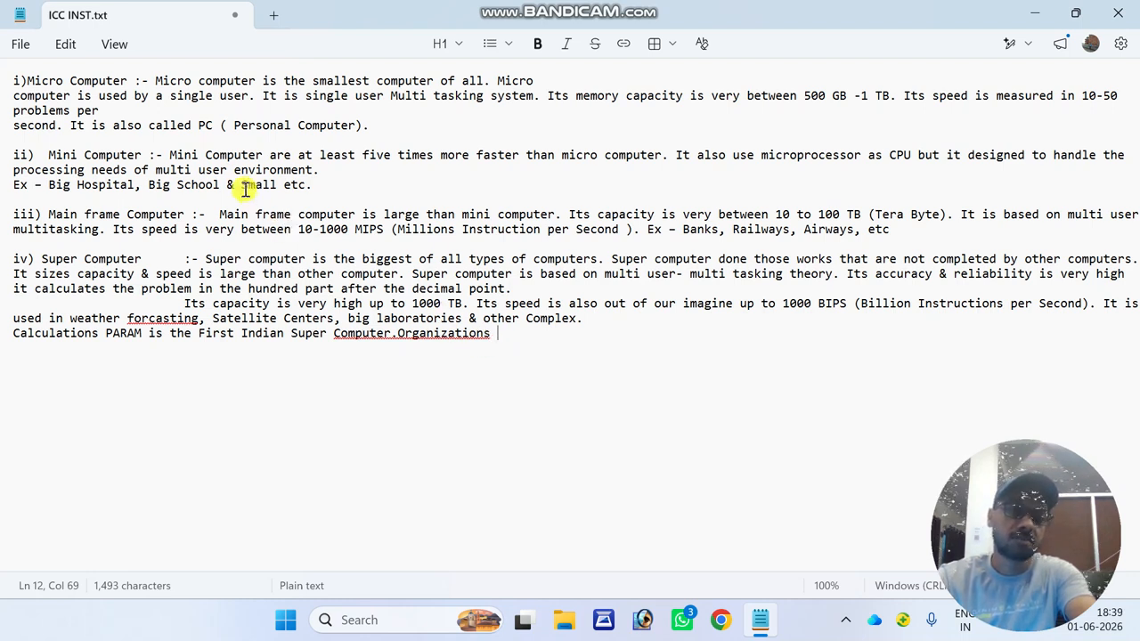
- Undo both the paste and the cut of "Organizations", and place the cursor at the end of the notes
{"action": "left_click", "coordinate": [68, 47]}
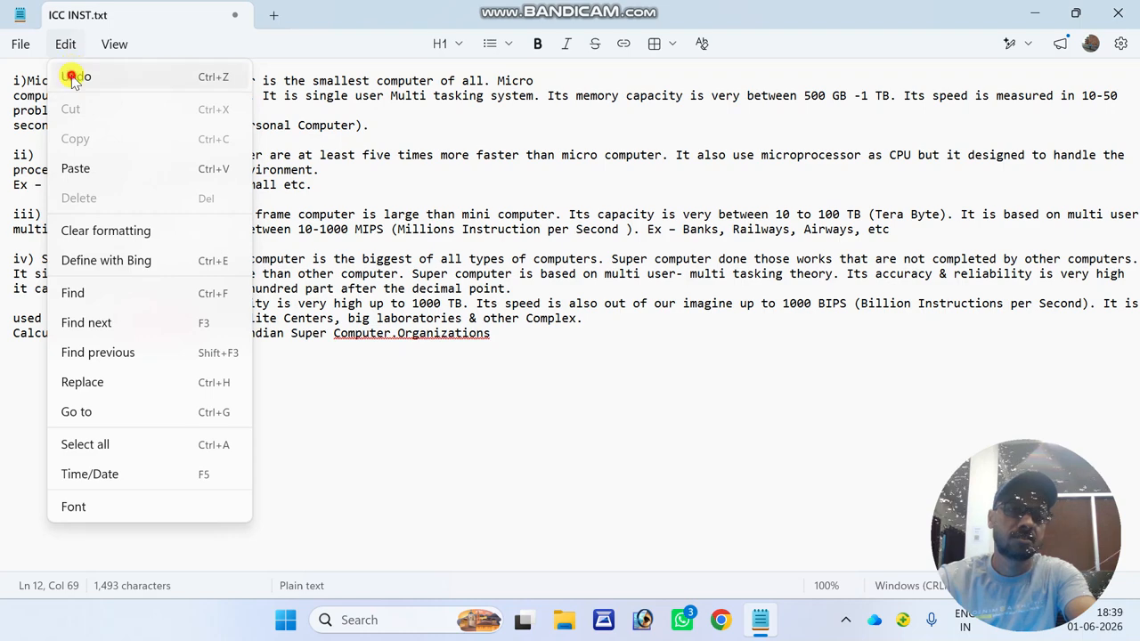
{"action": "left_click", "coordinate": [72, 75]}
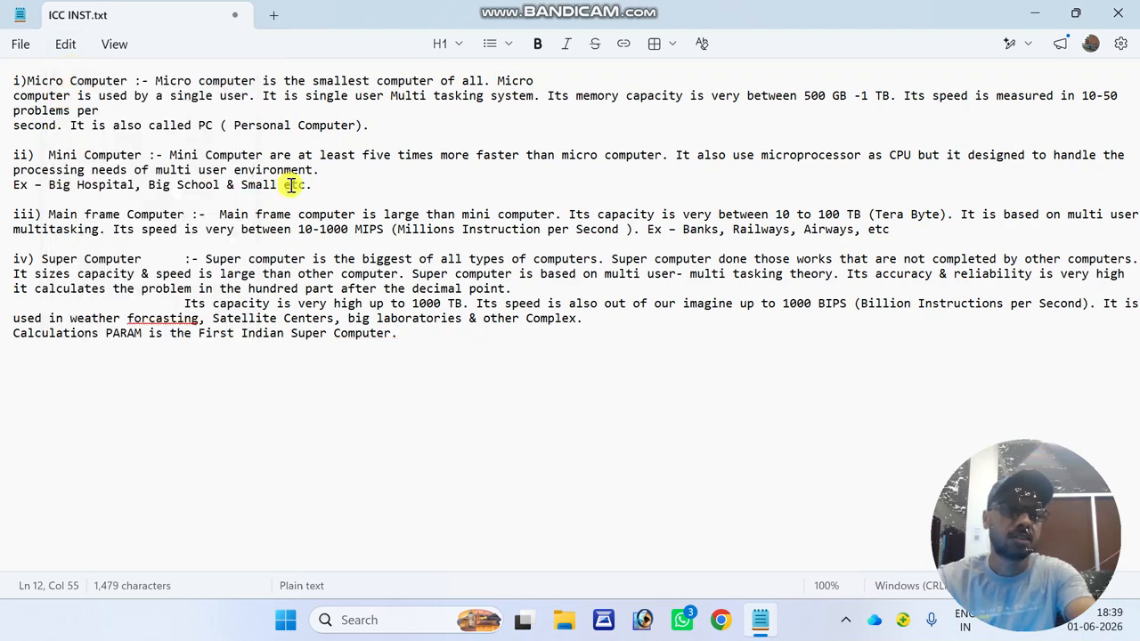
{"action": "left_click", "coordinate": [67, 45]}
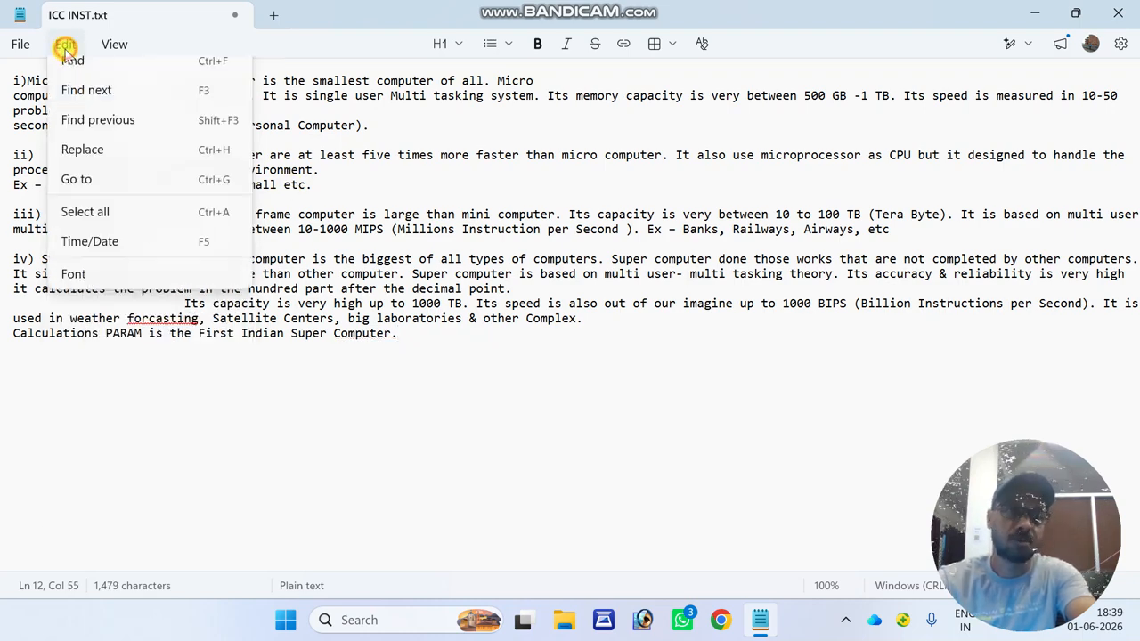
{"action": "left_click", "coordinate": [87, 79]}
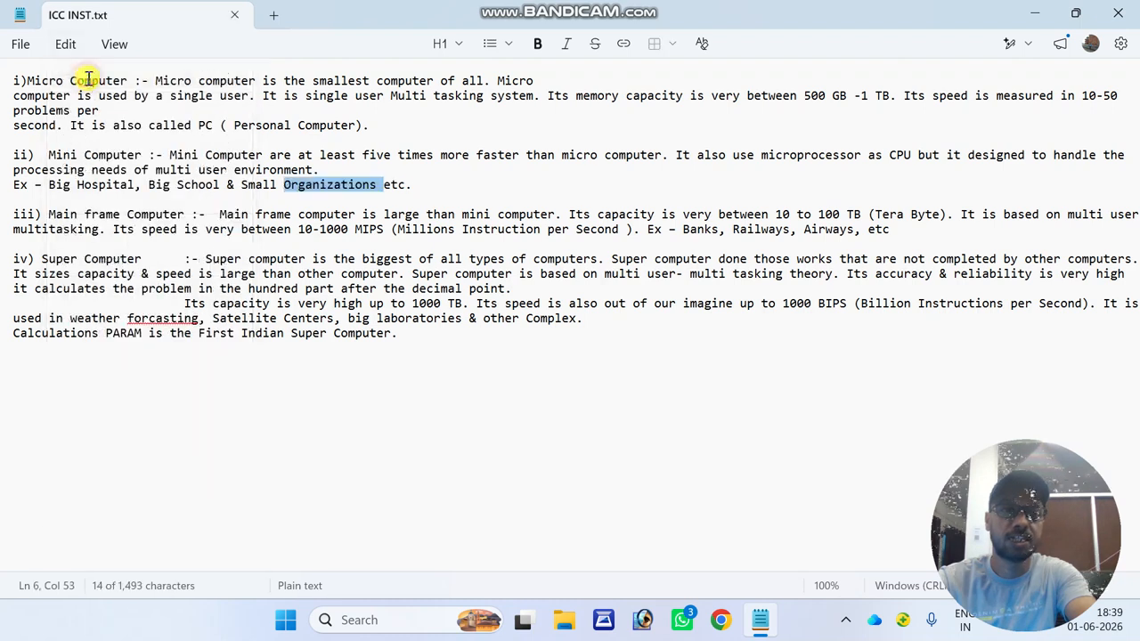
{"action": "left_click", "coordinate": [344, 187]}
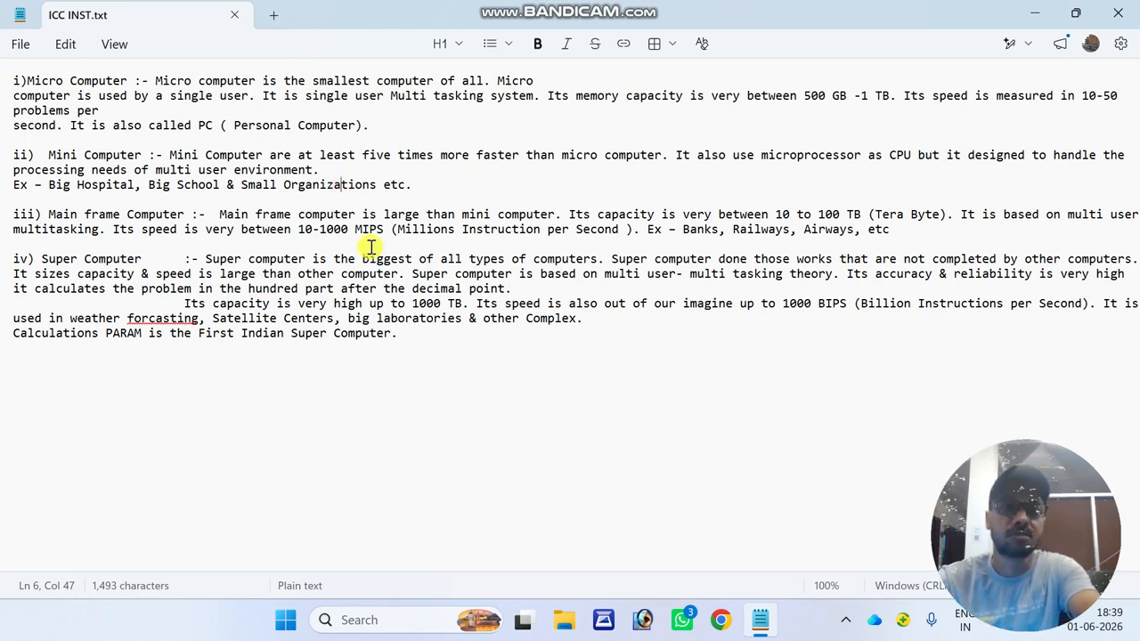
{"action": "left_click", "coordinate": [399, 333]}
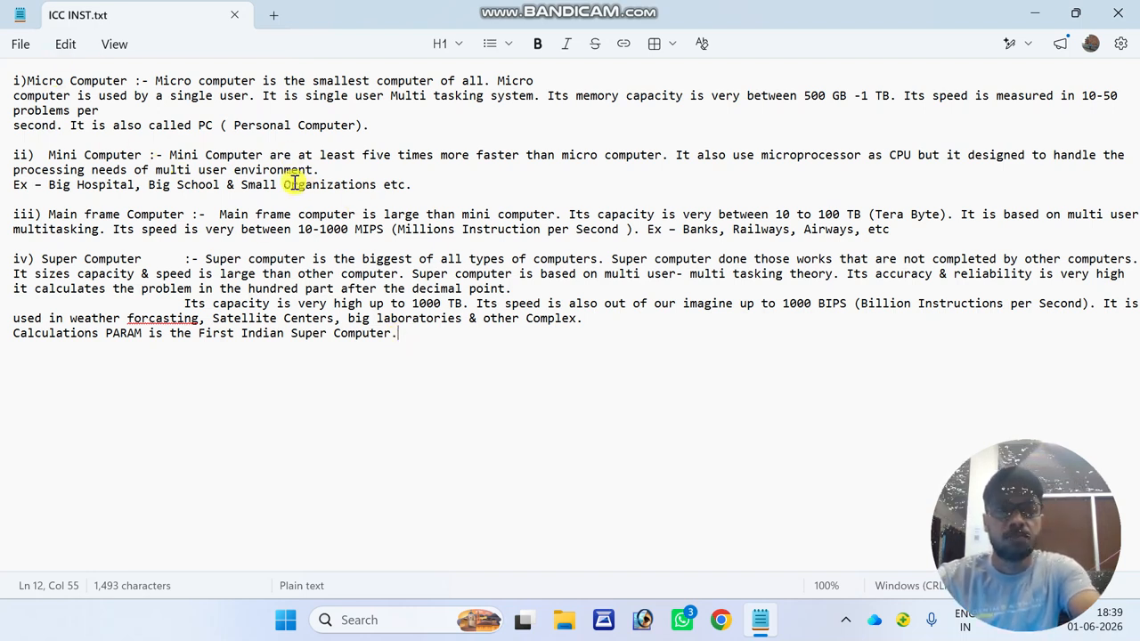
- Remove the word "Organizations" from the Mini Computer examples and undo the removal
{"action": "left_click_drag", "start_coordinate": [283, 185], "coordinate": [378, 184]}
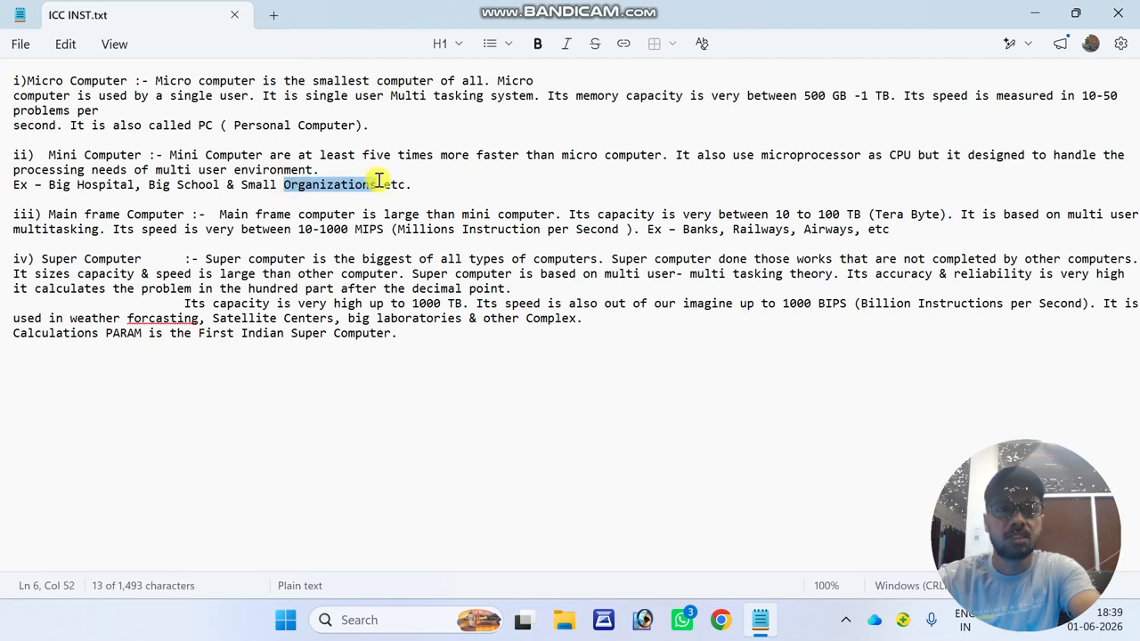
{"action": "left_click", "coordinate": [68, 44]}
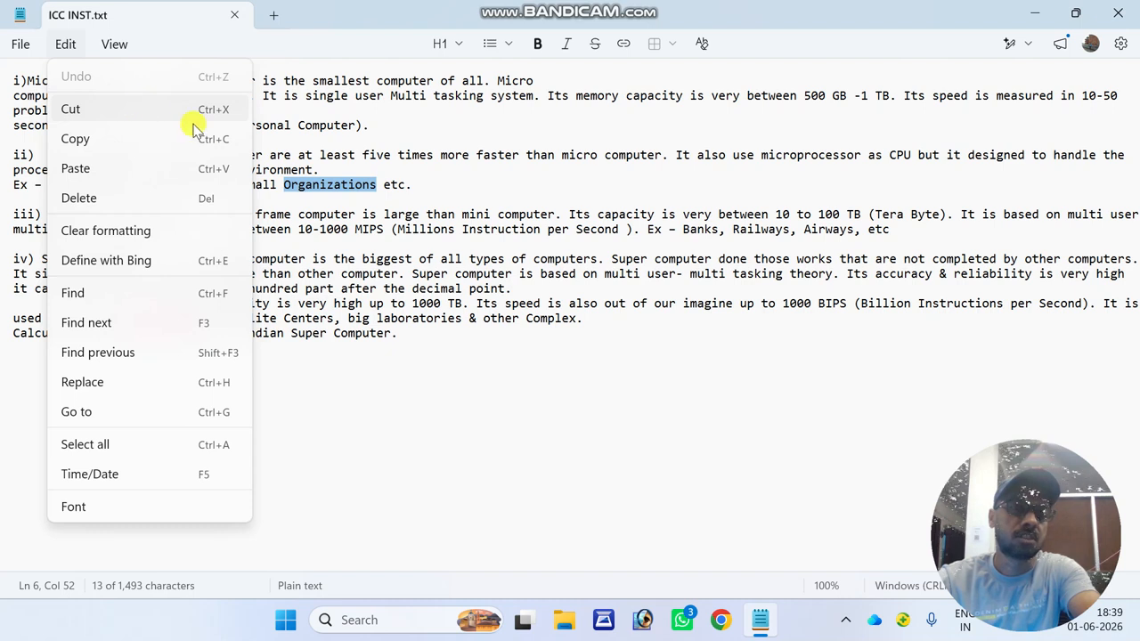
{"action": "left_click", "coordinate": [308, 186]}
{"action": "left_click_drag", "start_coordinate": [292, 185], "coordinate": [384, 198]}
{"action": "key", "text": "Delete"}
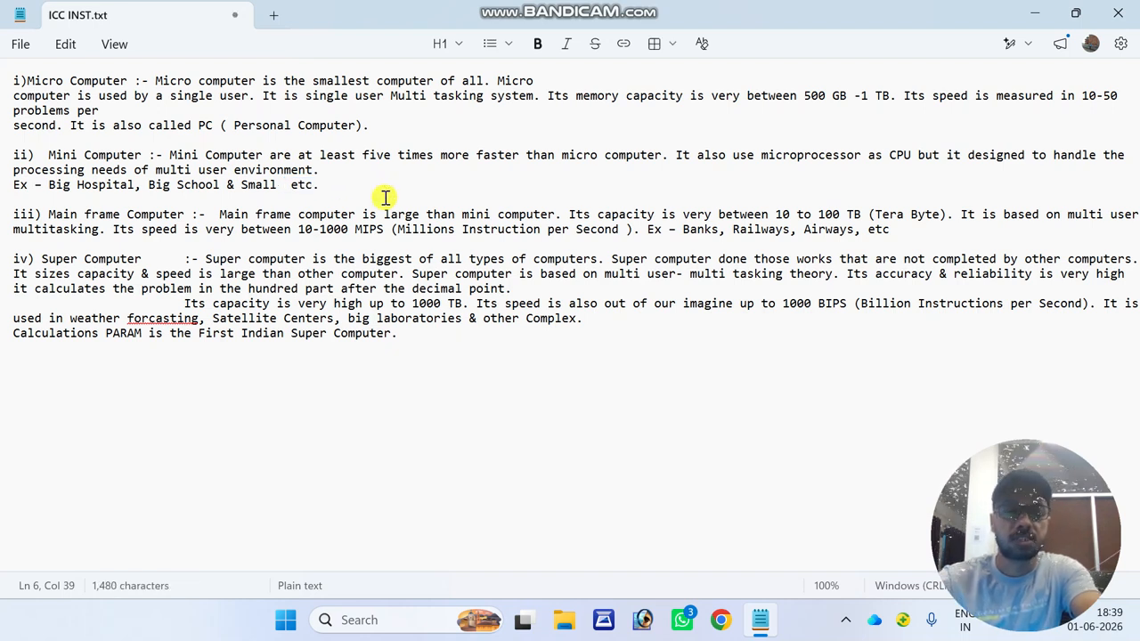
{"action": "key", "text": "ctrl+z"}
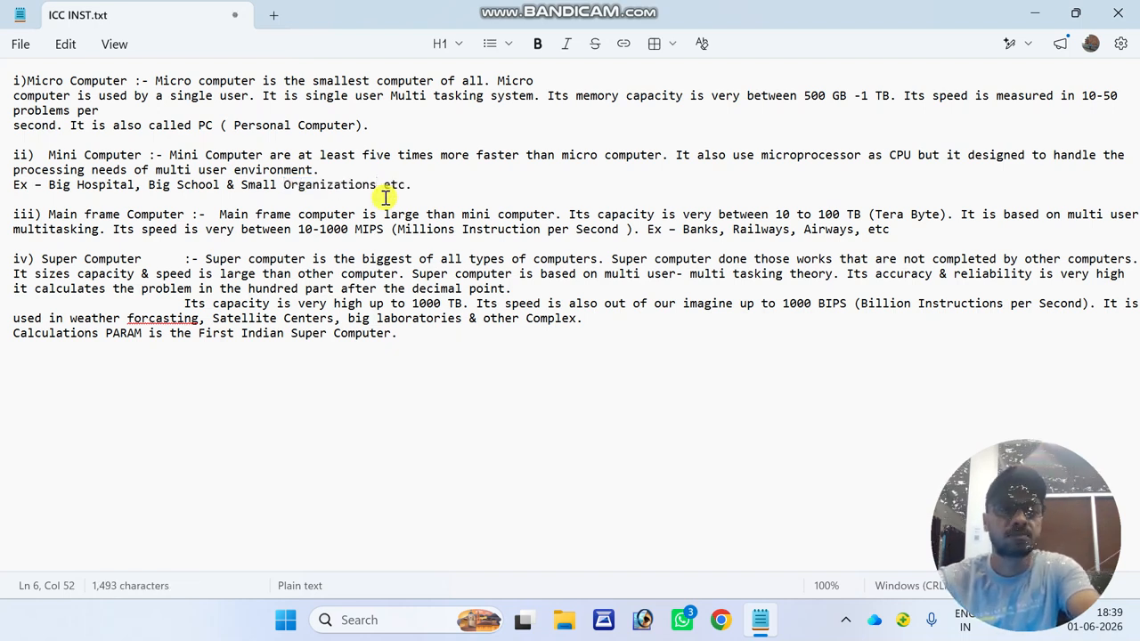
- Copy the word "Organizations" from the Mini Computer examples and paste it at the end of the last line
{"action": "left_click", "coordinate": [62, 44]}
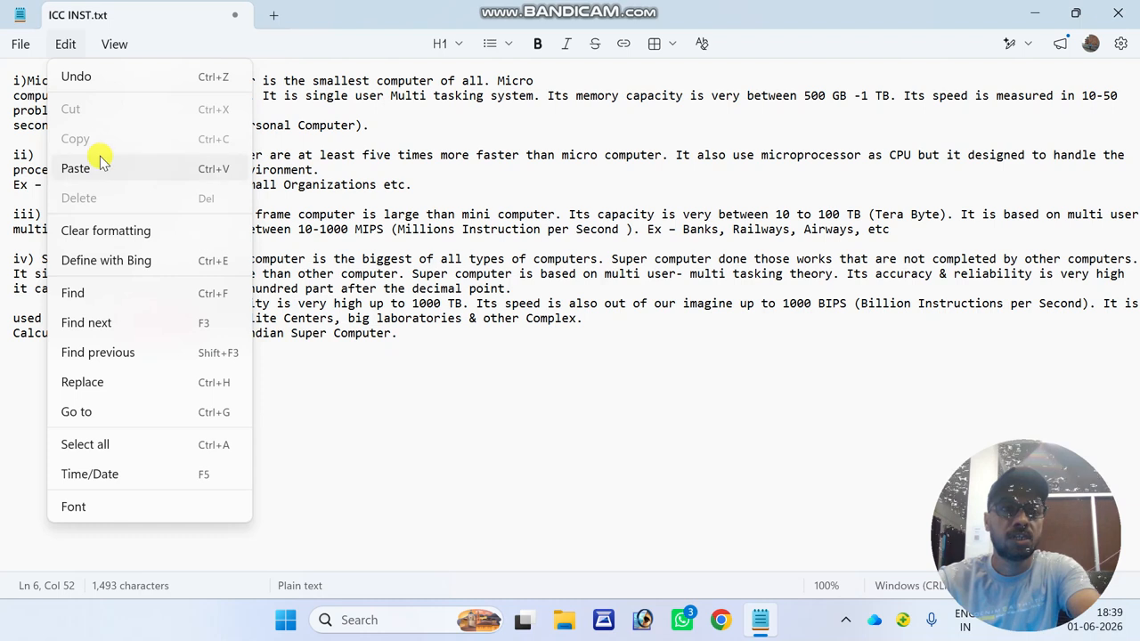
{"action": "left_click", "coordinate": [436, 287]}
{"action": "left_click_drag", "start_coordinate": [283, 184], "coordinate": [378, 184]}
{"action": "key", "text": "ctrl+c"}
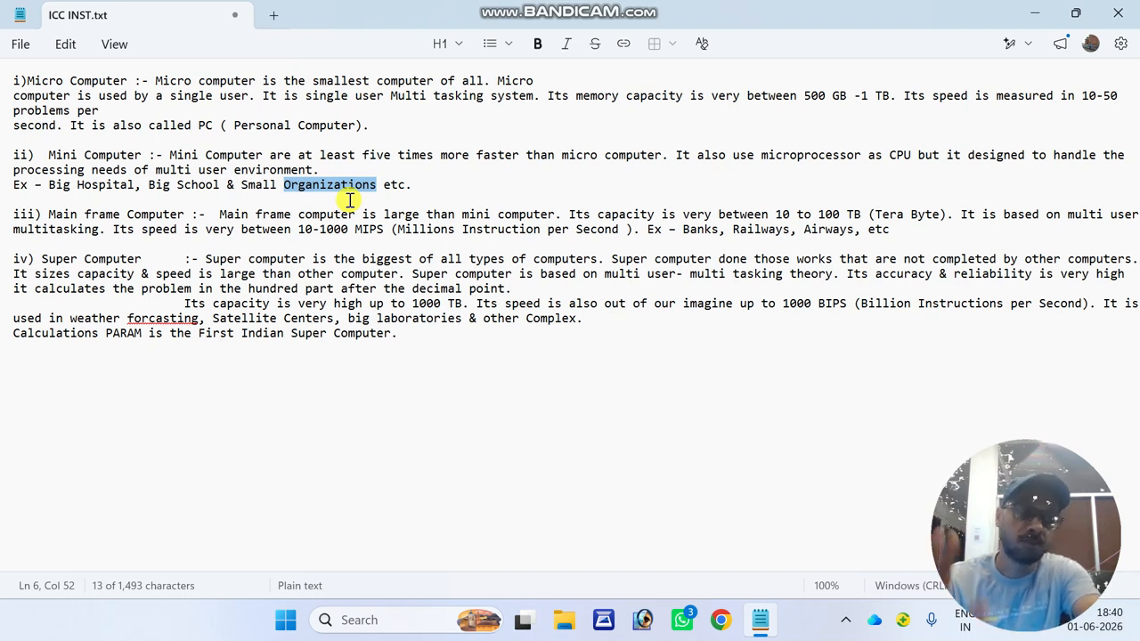
{"action": "left_click", "coordinate": [399, 333]}
{"action": "left_click", "coordinate": [65, 42]}
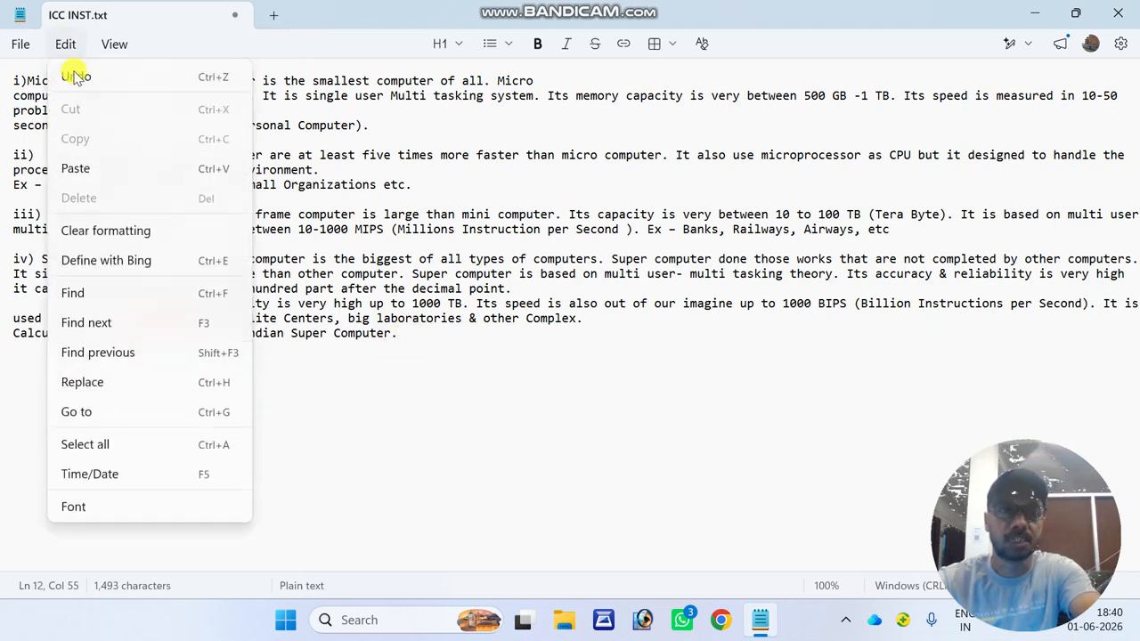
{"action": "left_click", "coordinate": [89, 170]}
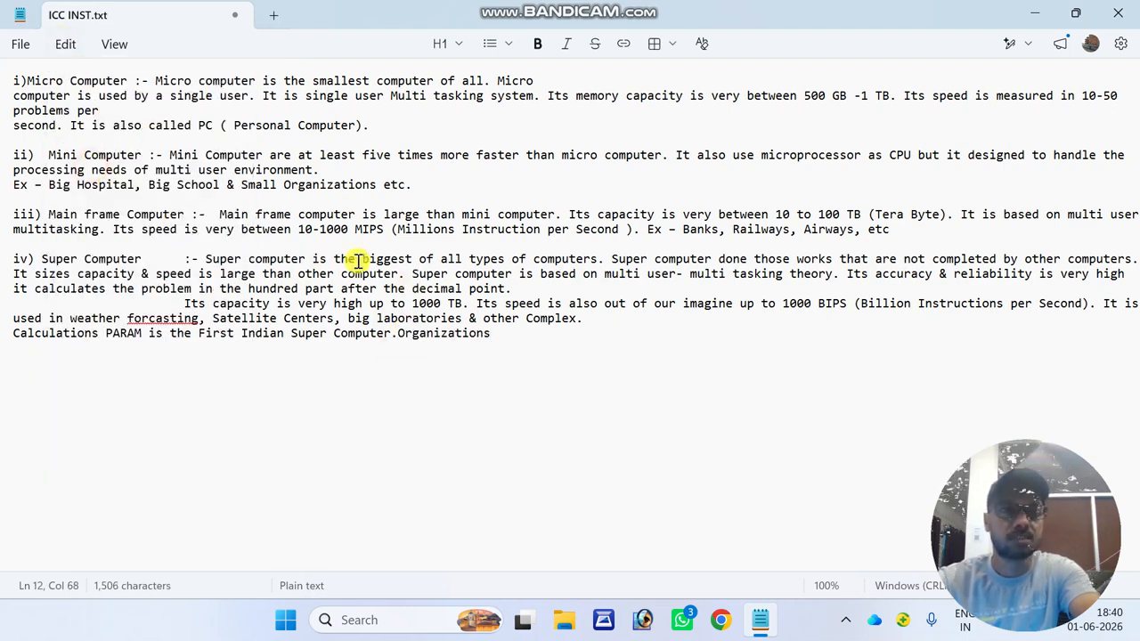
- Add a space after the pasted word on the last line and paste a second "Organizations" there
{"action": "left_click", "coordinate": [283, 184]}
{"action": "key", "text": "shift+End"}
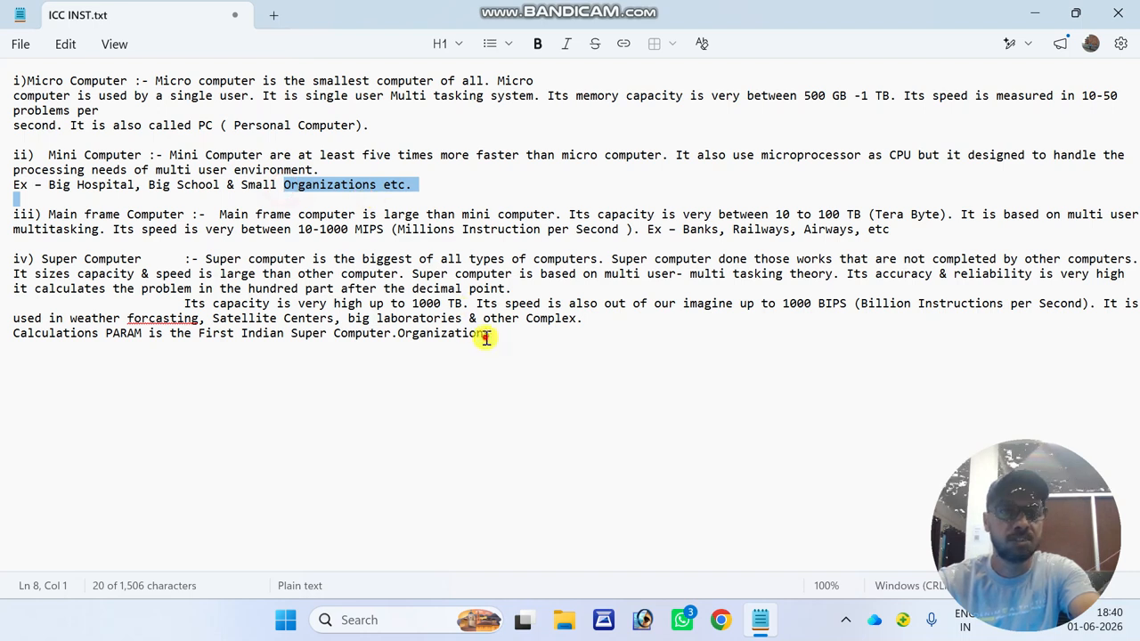
{"action": "left_click", "coordinate": [483, 333]}
{"action": "left_click", "coordinate": [496, 333]}
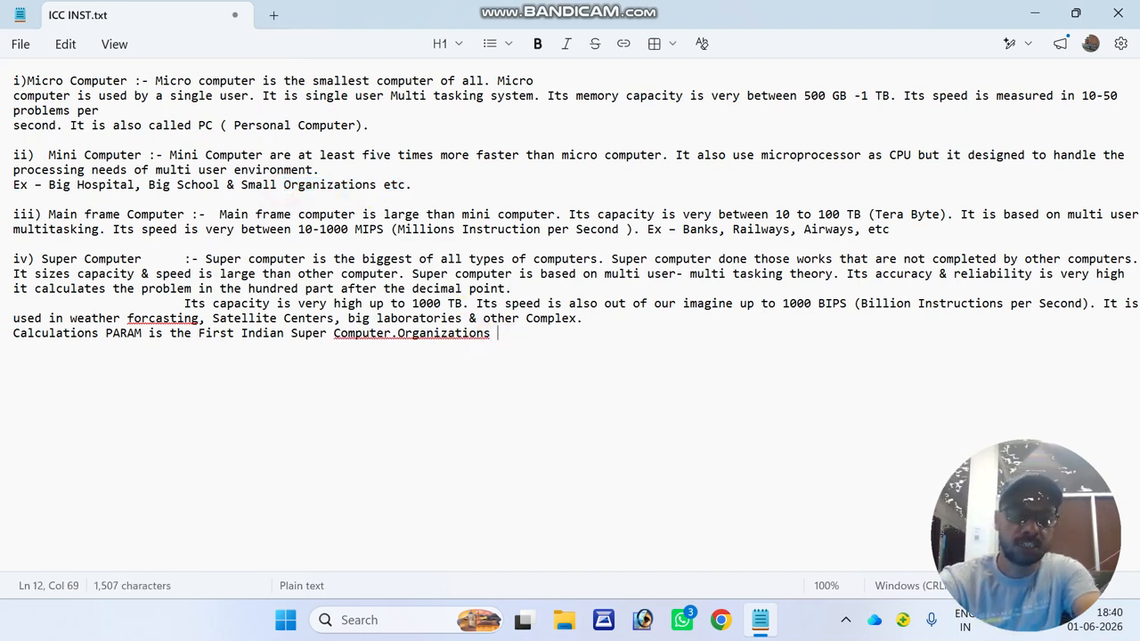
{"action": "key", "text": "ctrl+v"}
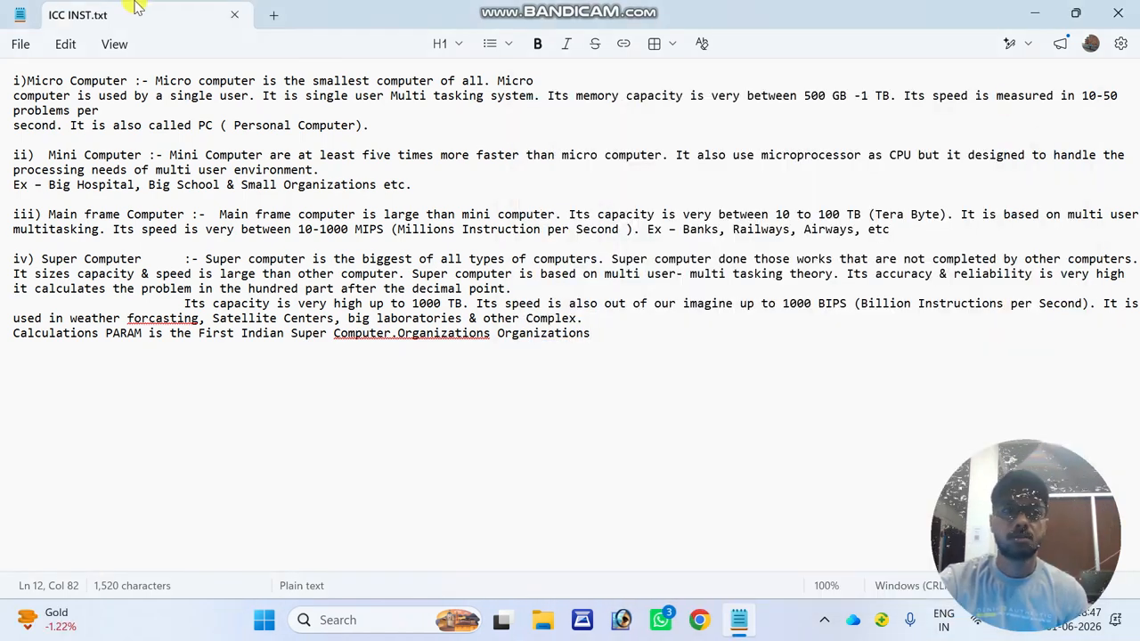
- Delete the second "Organizations" at the end of the last line
{"action": "left_click", "coordinate": [62, 44]}
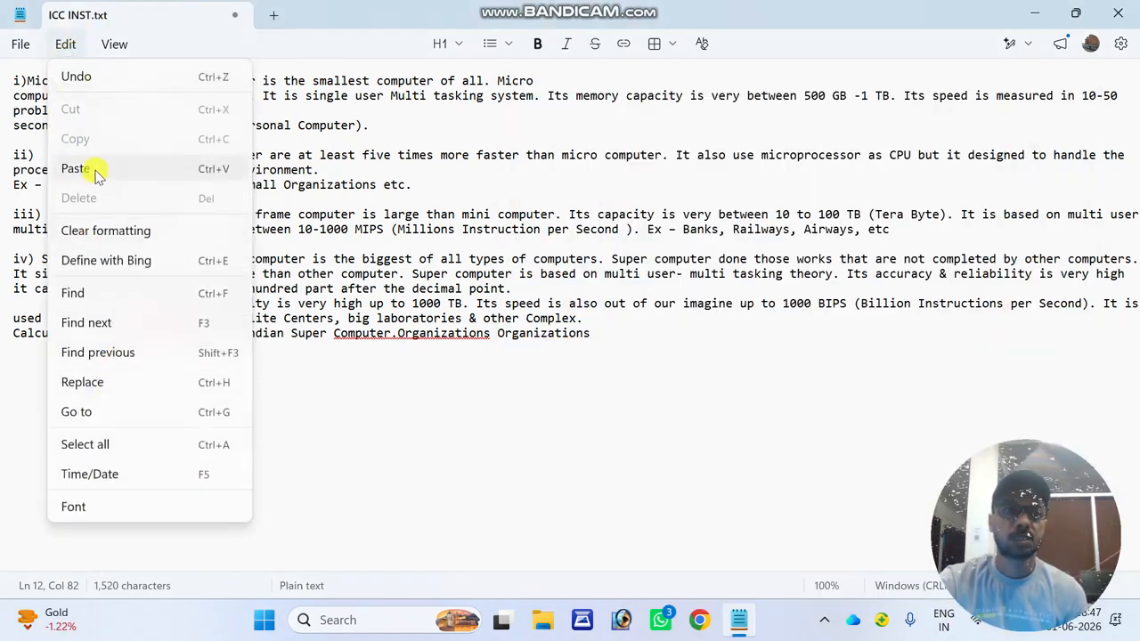
{"action": "left_click", "coordinate": [608, 349]}
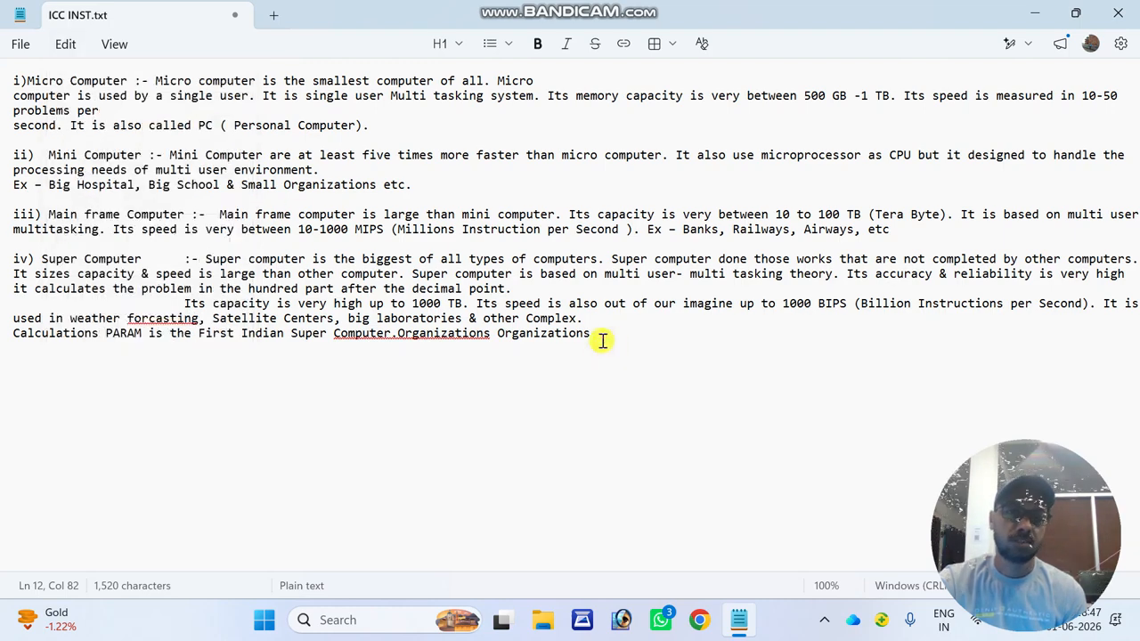
{"action": "left_click", "coordinate": [64, 44]}
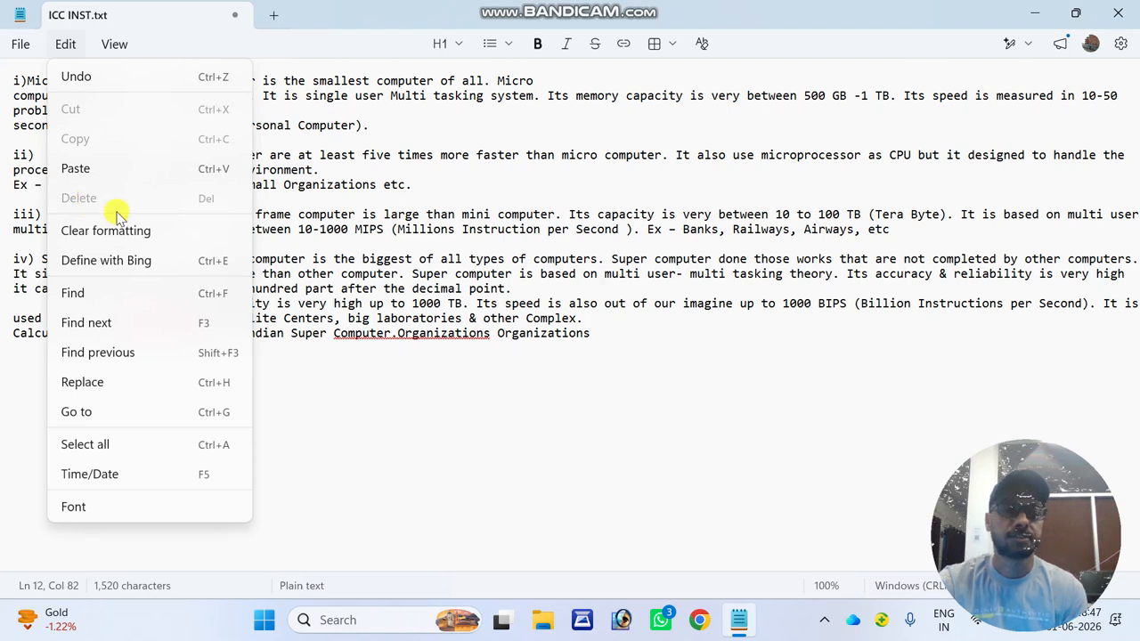
{"action": "left_click", "coordinate": [498, 332]}
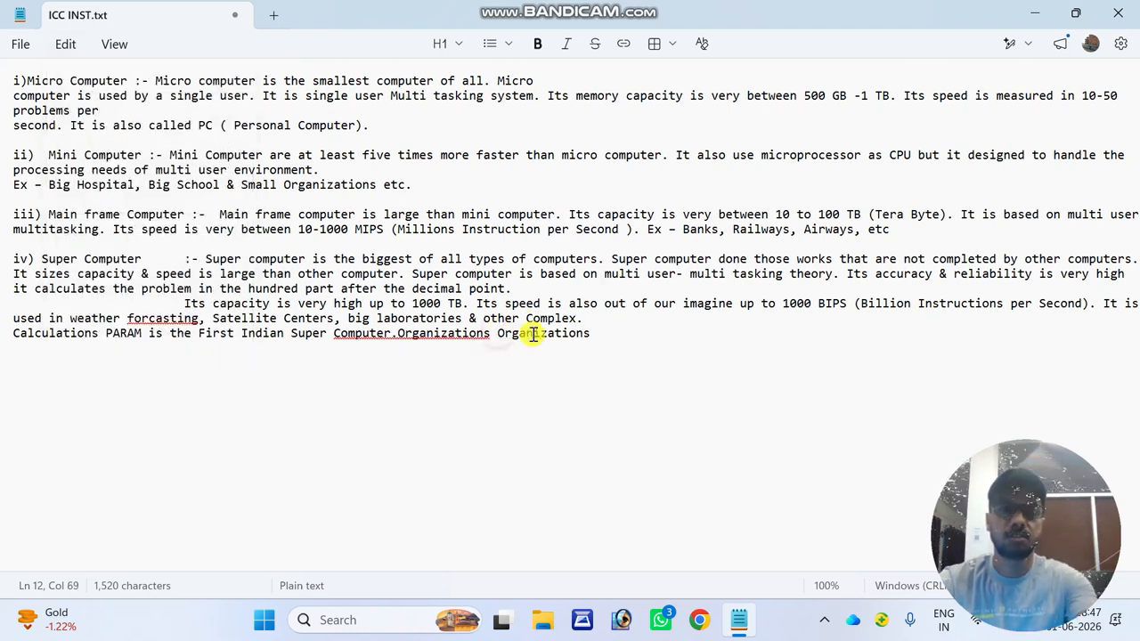
{"action": "left_click_drag", "start_coordinate": [587, 337], "coordinate": [499, 332]}
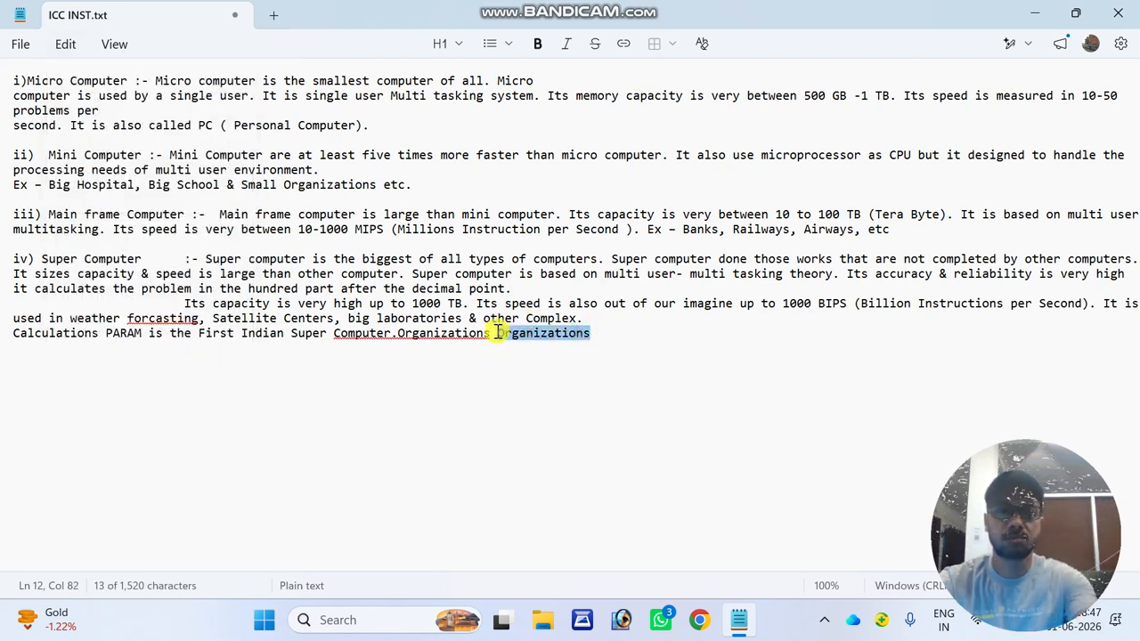
{"action": "key", "text": "Delete"}
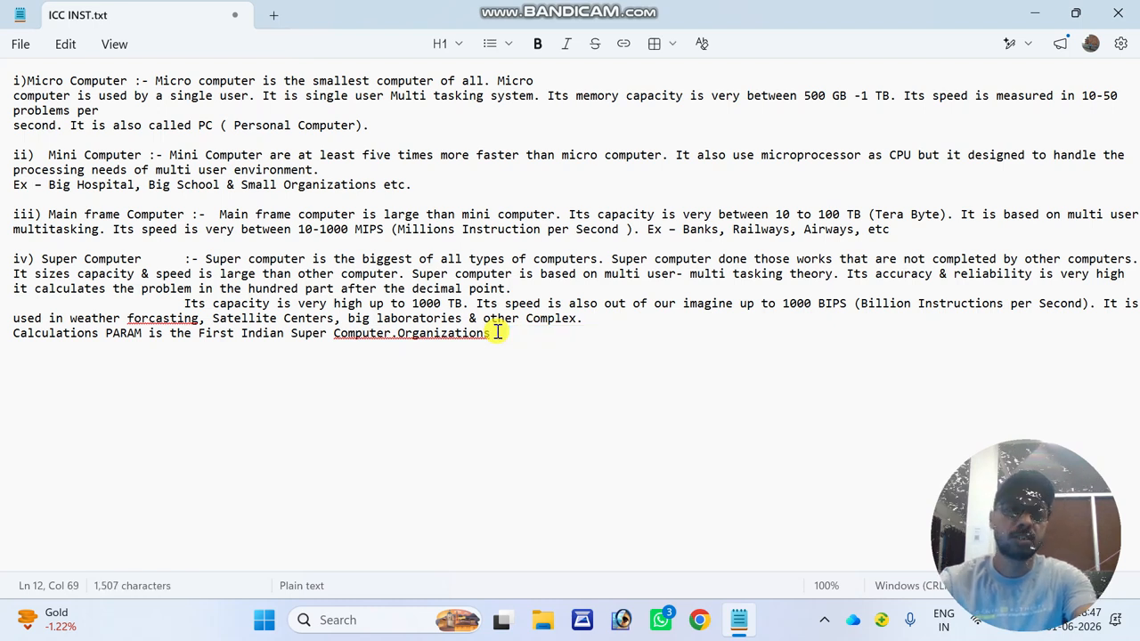
- Delete the remaining "Organizations" after "Super Computer." on the last line, and undo that deletion
{"action": "left_click", "coordinate": [64, 45]}
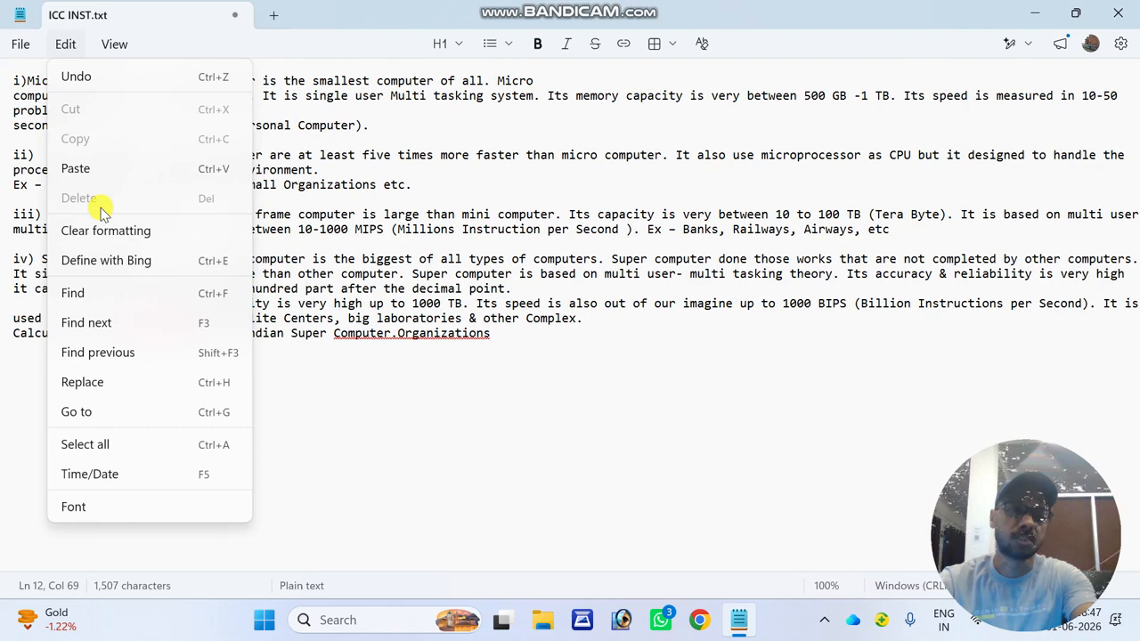
{"action": "left_click", "coordinate": [493, 341]}
{"action": "left_click_drag", "start_coordinate": [396, 337], "coordinate": [491, 338]}
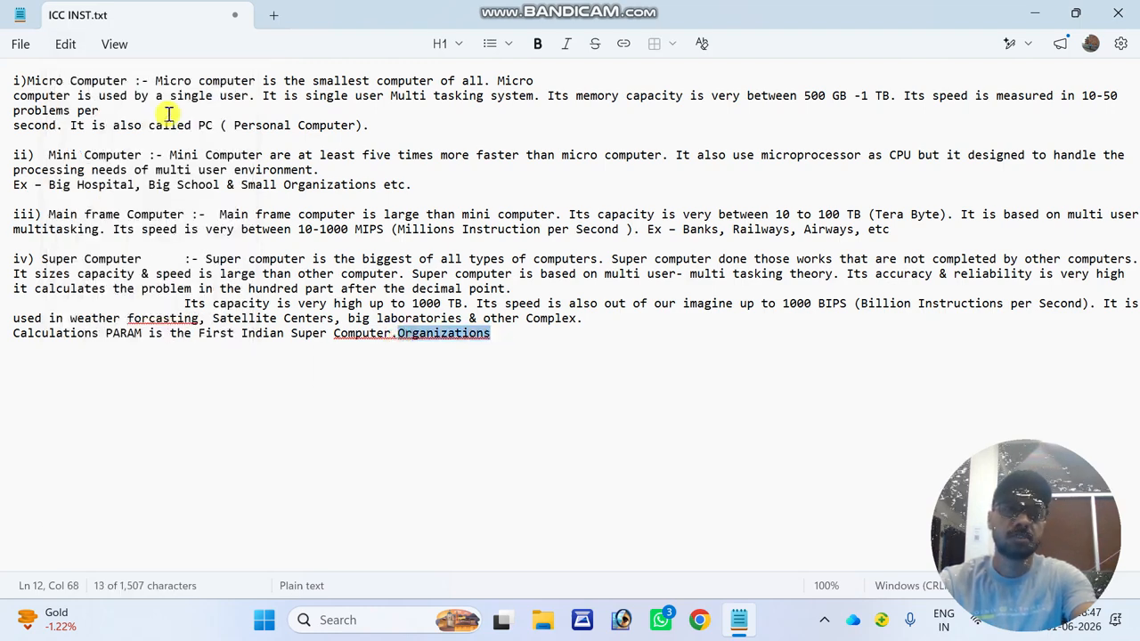
{"action": "left_click", "coordinate": [65, 44]}
{"action": "left_click", "coordinate": [94, 198]}
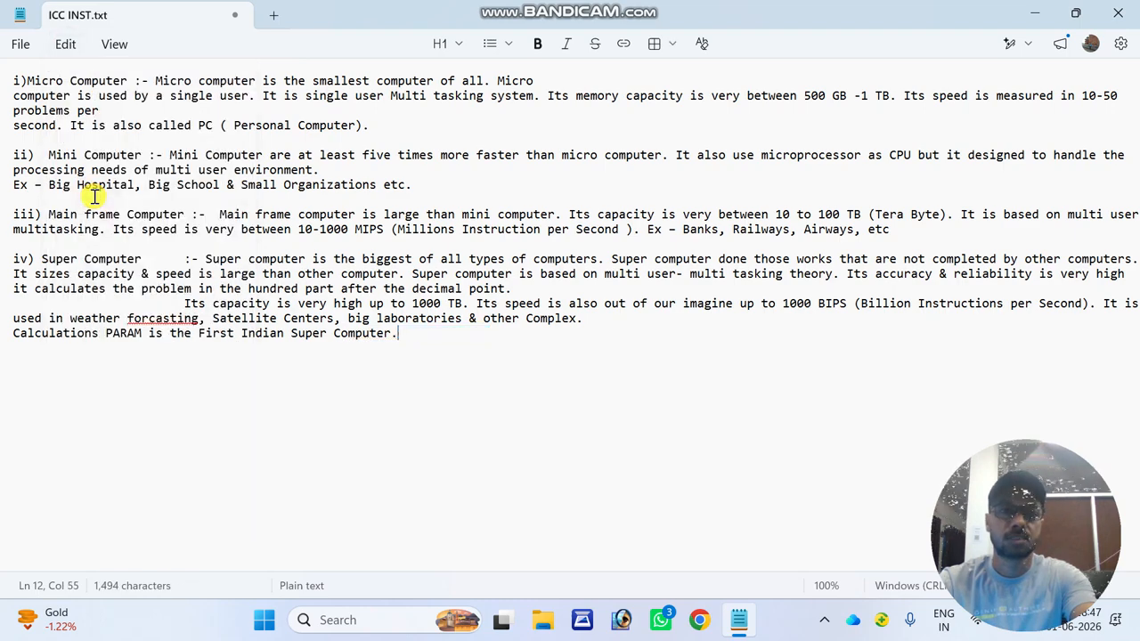
{"action": "left_click", "coordinate": [75, 44]}
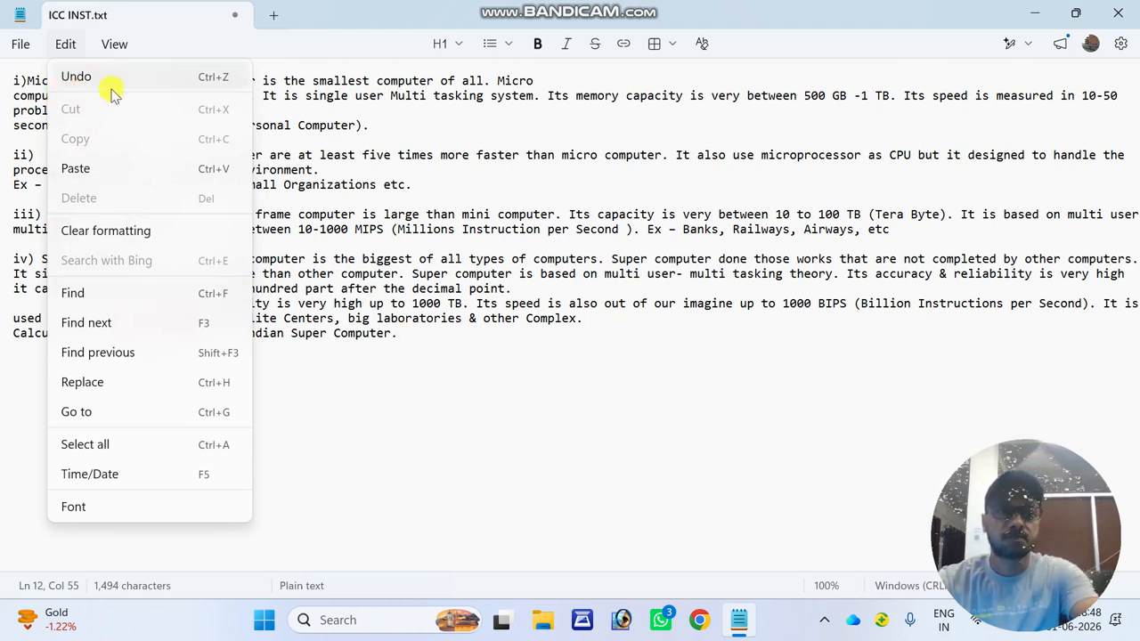
{"action": "left_click", "coordinate": [77, 77]}
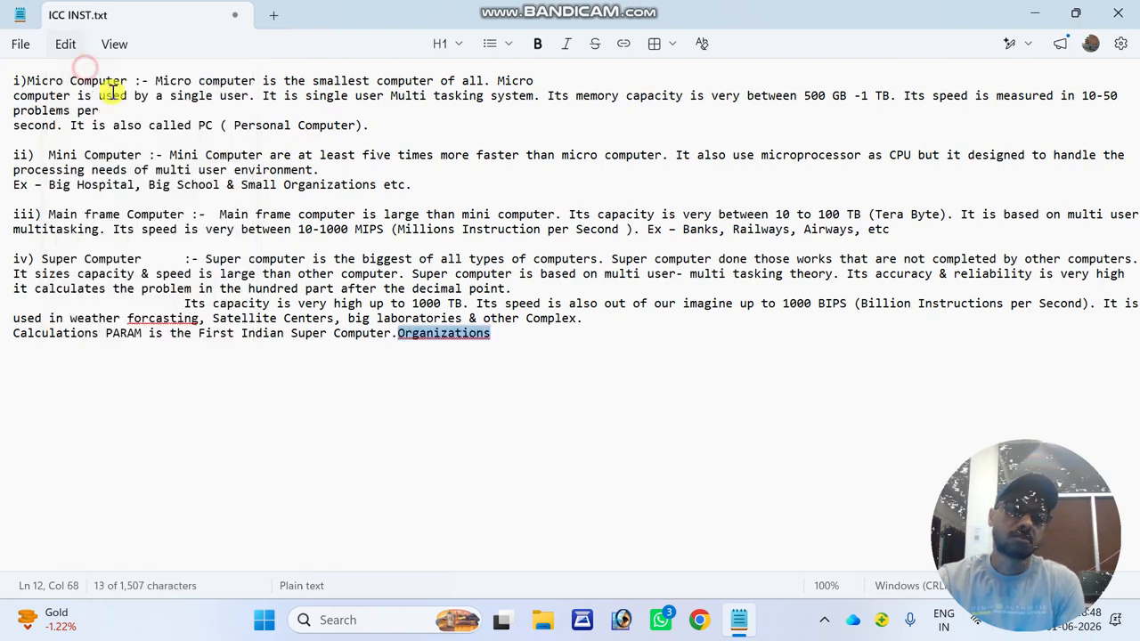
- Search the notes for "Computer" and step forward through the matches
{"action": "left_click", "coordinate": [69, 44]}
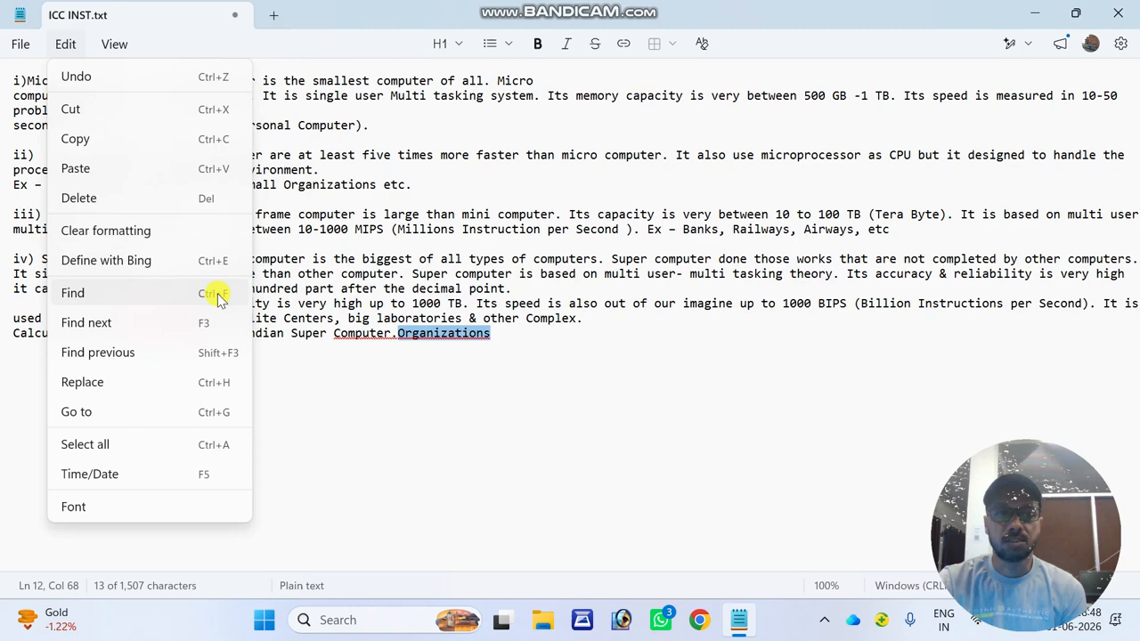
{"action": "left_click", "coordinate": [338, 391]}
{"action": "left_click", "coordinate": [65, 44]}
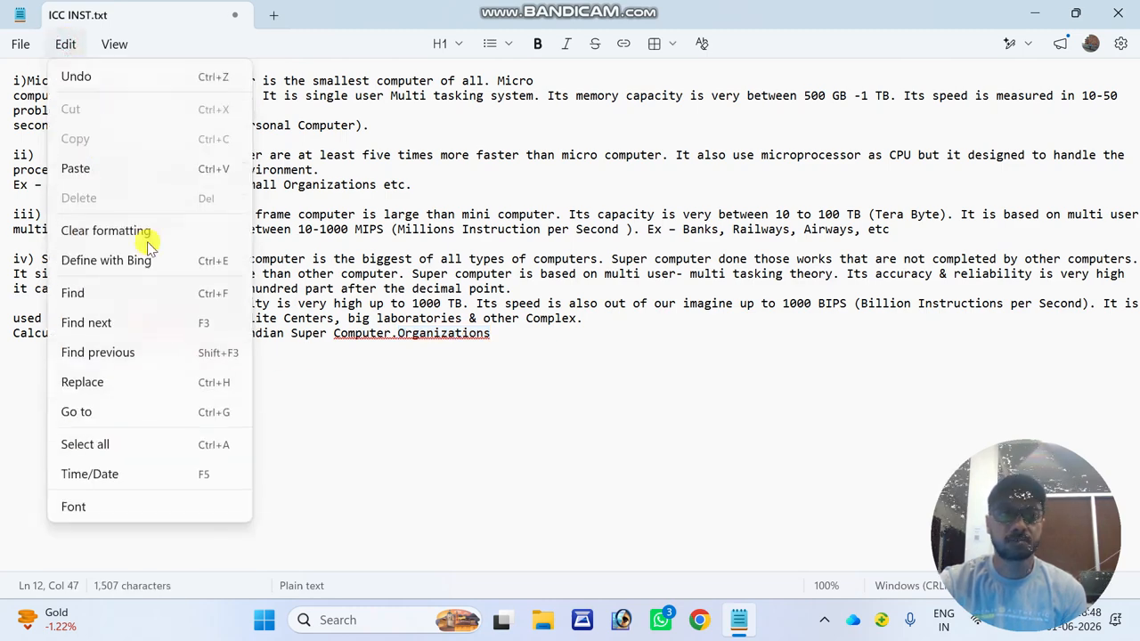
{"action": "left_click", "coordinate": [111, 296]}
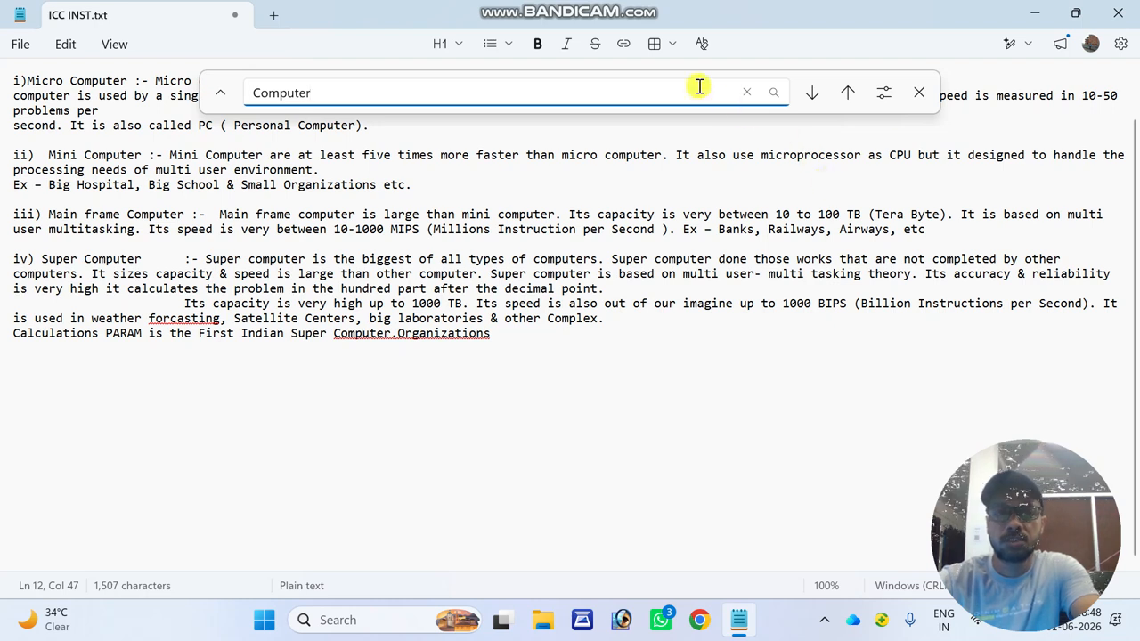
{"action": "left_click", "coordinate": [812, 93]}
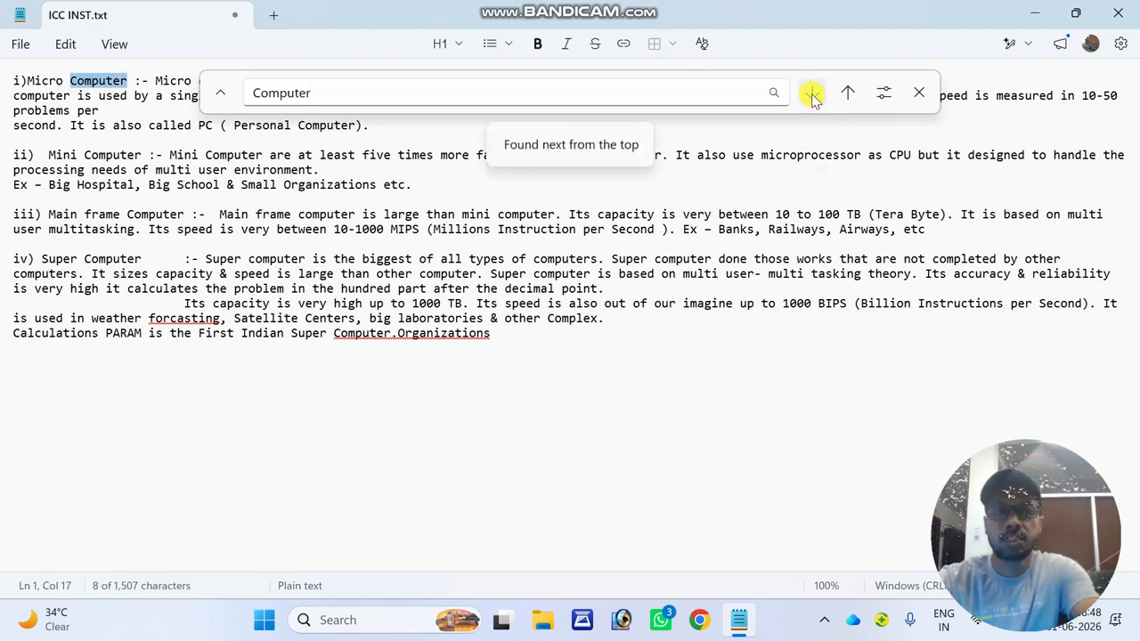
{"action": "left_click", "coordinate": [812, 92]}
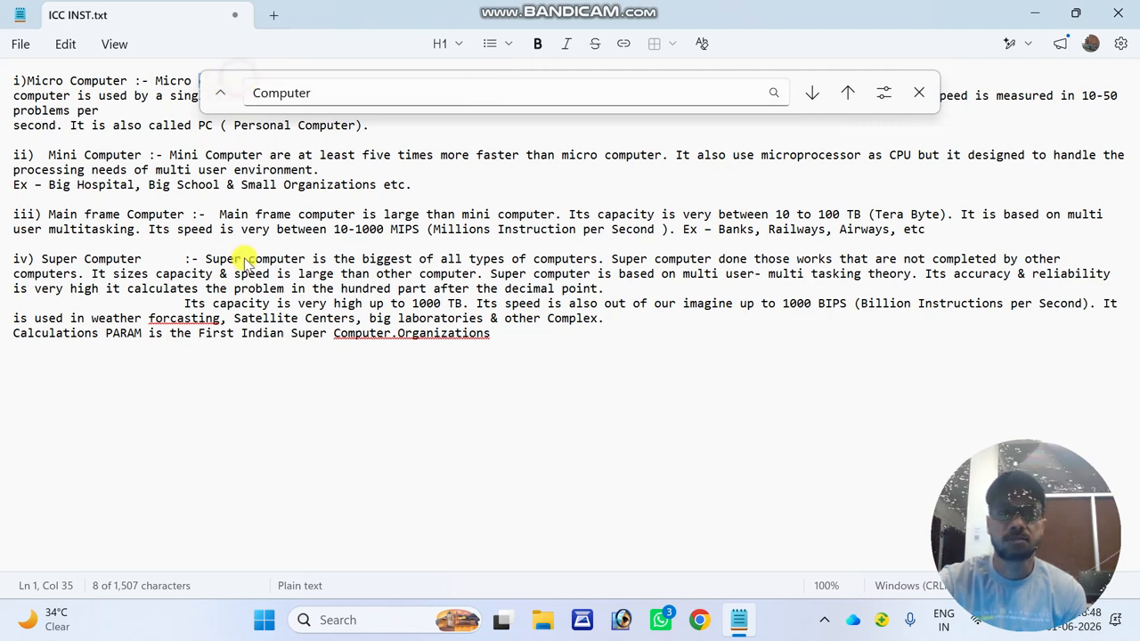
{"action": "left_click", "coordinate": [812, 93]}
{"action": "left_click", "coordinate": [815, 94]}
{"action": "left_click", "coordinate": [815, 95]}
{"action": "left_click", "coordinate": [814, 95]}
{"action": "left_click", "coordinate": [815, 95]}
{"action": "left_click", "coordinate": [815, 95]}
{"action": "left_click", "coordinate": [815, 94]}
{"action": "left_click", "coordinate": [815, 94]}
{"action": "left_click", "coordinate": [814, 94]}
{"action": "left_click", "coordinate": [814, 94]}
{"action": "left_click", "coordinate": [814, 94]}
{"action": "left_click", "coordinate": [815, 94]}
{"action": "left_click", "coordinate": [815, 94]}
{"action": "left_click", "coordinate": [815, 94]}
{"action": "left_click", "coordinate": [814, 94]}
{"action": "left_click", "coordinate": [814, 95]}
{"action": "left_click", "coordinate": [814, 95]}
{"action": "left_click", "coordinate": [815, 95]}
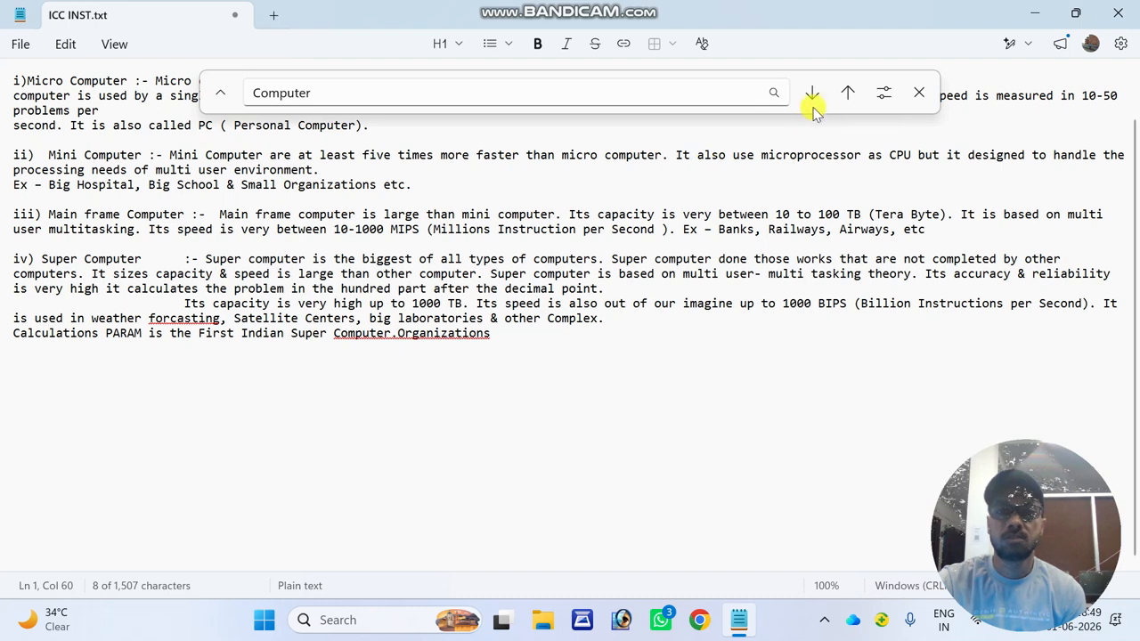
- Step backward through the matches for "Computer" in the notes
{"action": "left_click", "coordinate": [845, 92]}
{"action": "left_click", "coordinate": [846, 92]}
{"action": "left_click", "coordinate": [846, 93]}
{"action": "left_click", "coordinate": [846, 92]}
{"action": "left_click", "coordinate": [846, 93]}
{"action": "left_click", "coordinate": [846, 93]}
{"action": "left_click", "coordinate": [846, 93]}
{"action": "left_click", "coordinate": [846, 92]}
{"action": "left_click", "coordinate": [846, 93]}
{"action": "left_click", "coordinate": [845, 92]}
{"action": "left_click", "coordinate": [846, 93]}
{"action": "left_click", "coordinate": [845, 92]}
{"action": "left_click", "coordinate": [846, 93]}
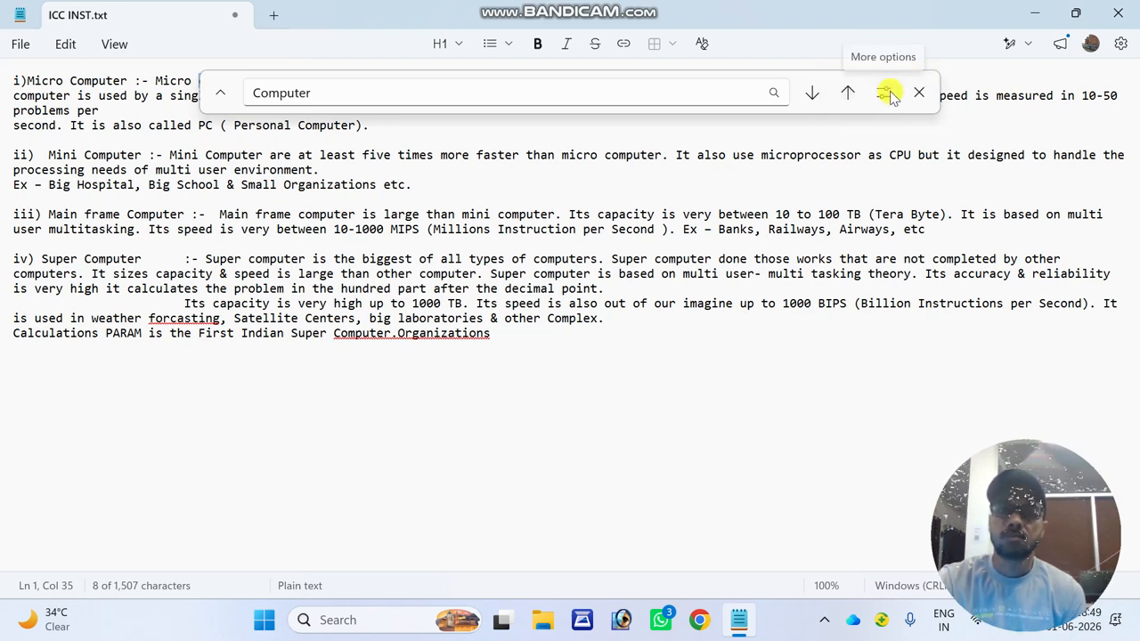
- Examine the additional search options for "Computer" and close the search
{"action": "left_click", "coordinate": [883, 92]}
{"action": "left_click", "coordinate": [860, 32]}
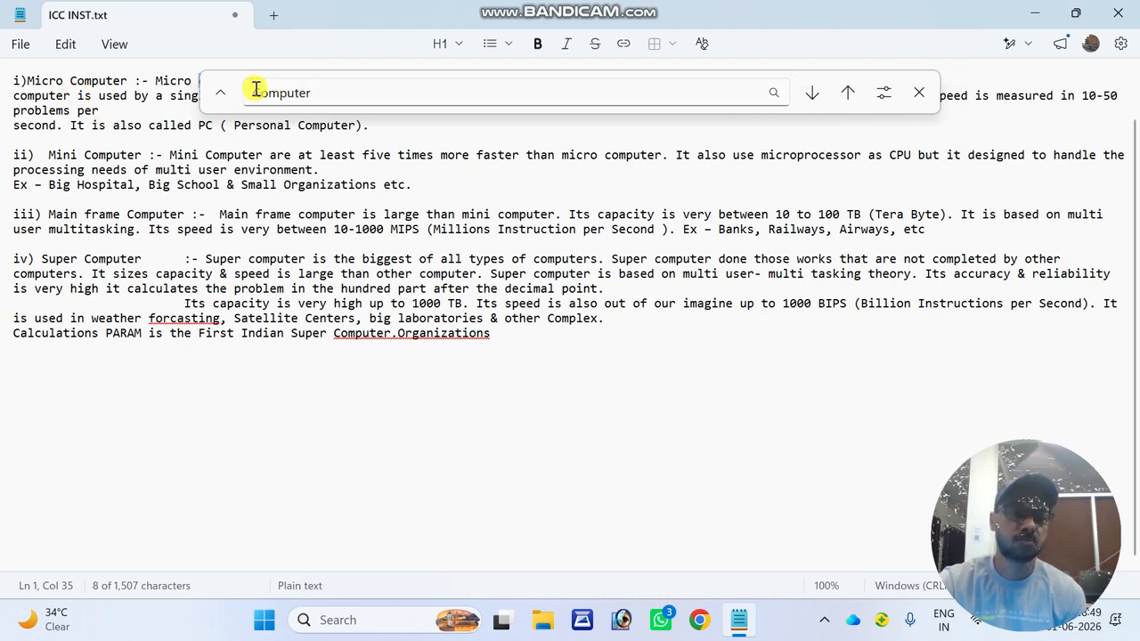
{"action": "left_click_drag", "start_coordinate": [255, 89], "coordinate": [317, 97]}
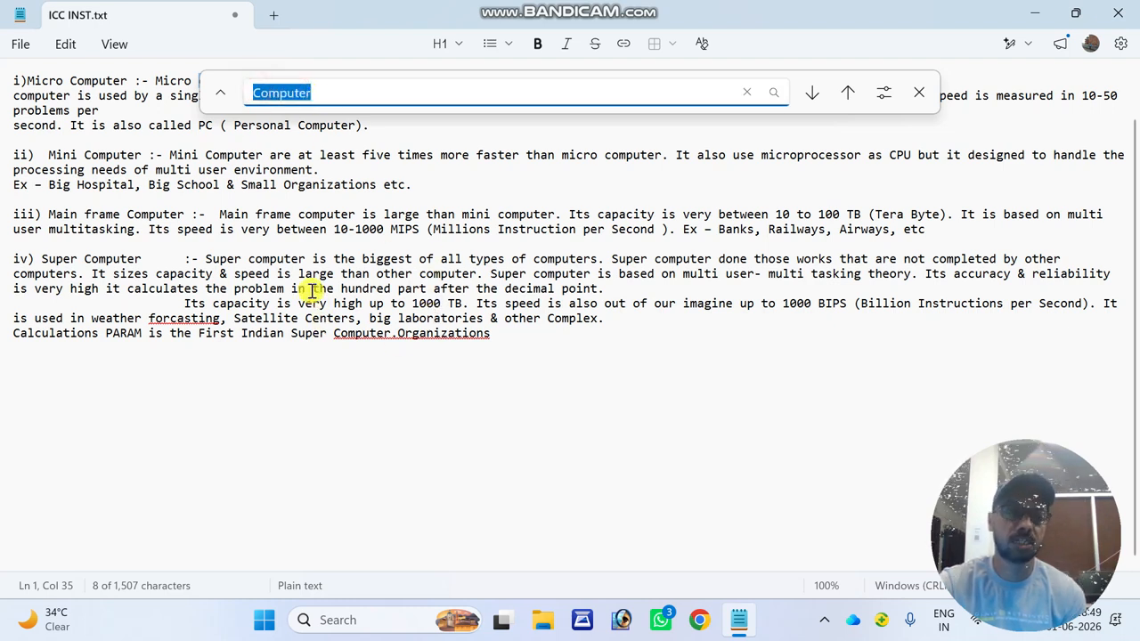
{"action": "left_click", "coordinate": [882, 94]}
{"action": "left_click", "coordinate": [825, 32]}
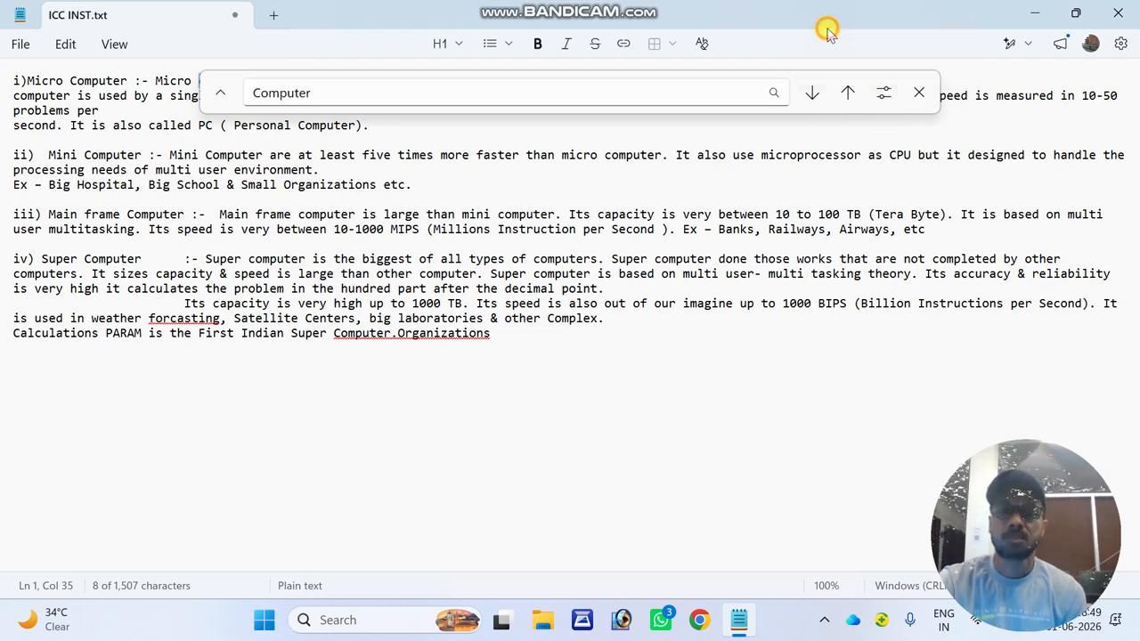
{"action": "left_click", "coordinate": [919, 93]}
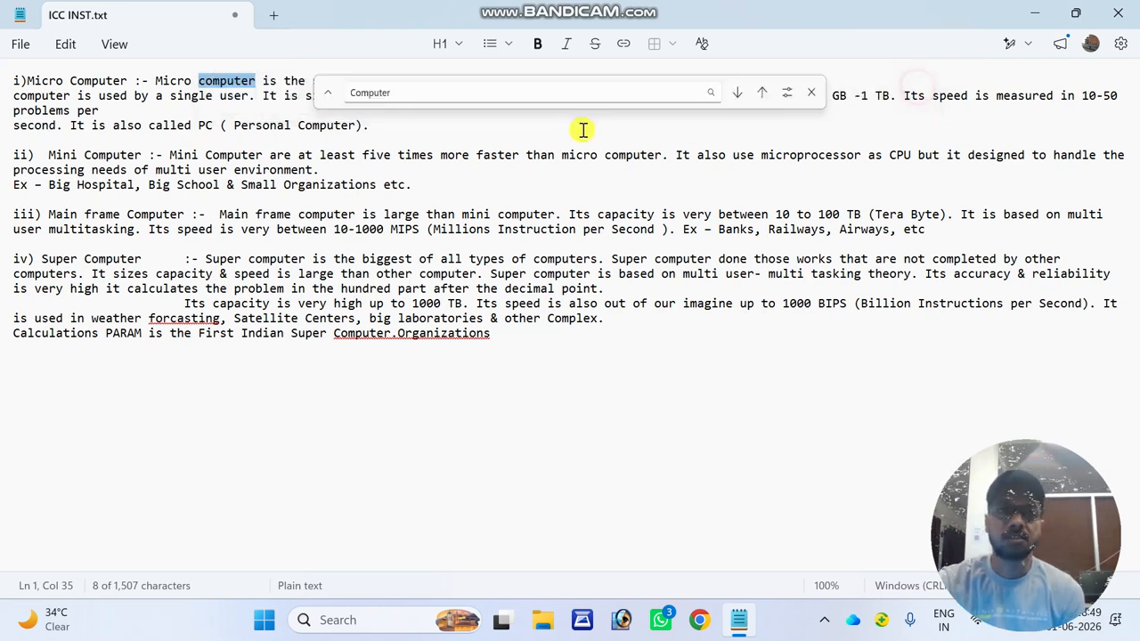
{"action": "left_click", "coordinate": [237, 96]}
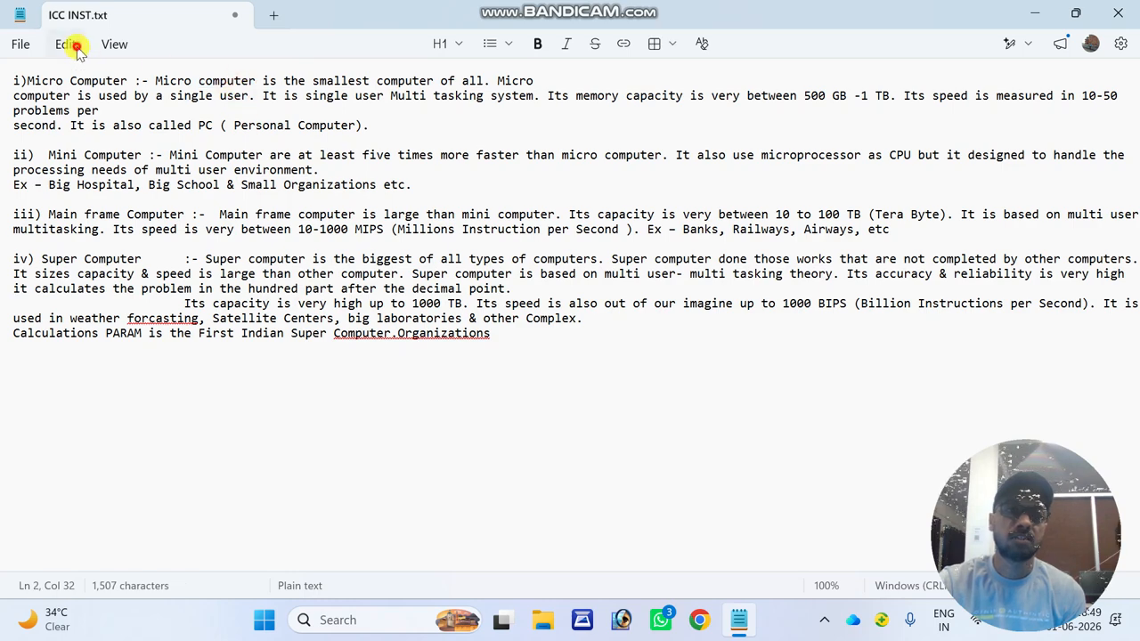
- Set up a replacement of "Computer" with "PC"
{"action": "left_click", "coordinate": [65, 44]}
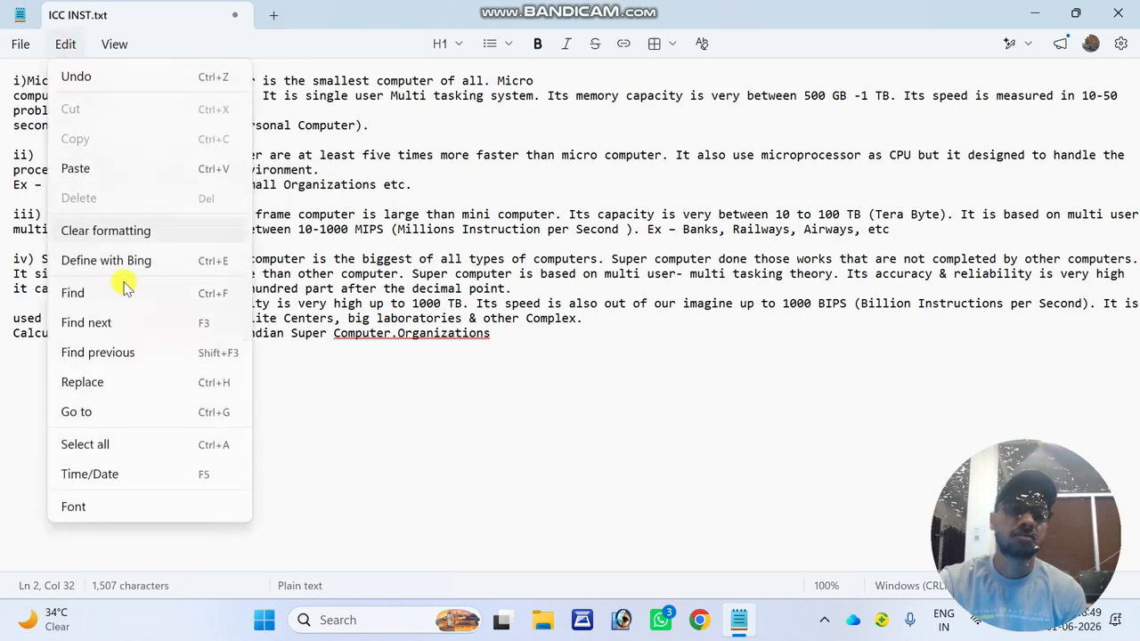
{"action": "left_click", "coordinate": [80, 382]}
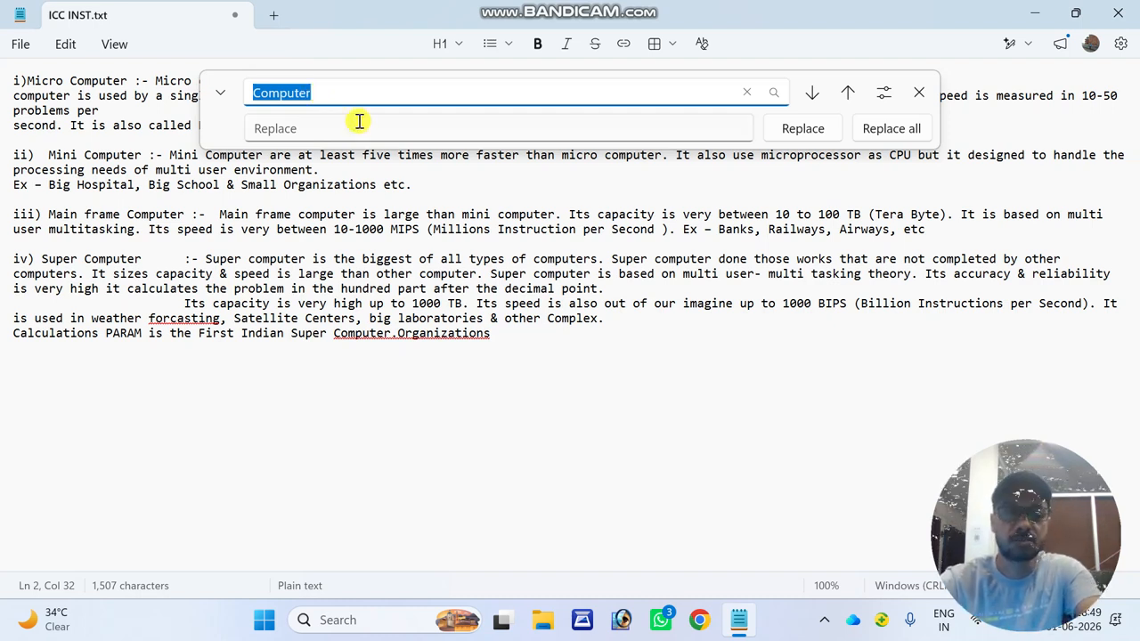
{"action": "type", "text": "PC"}
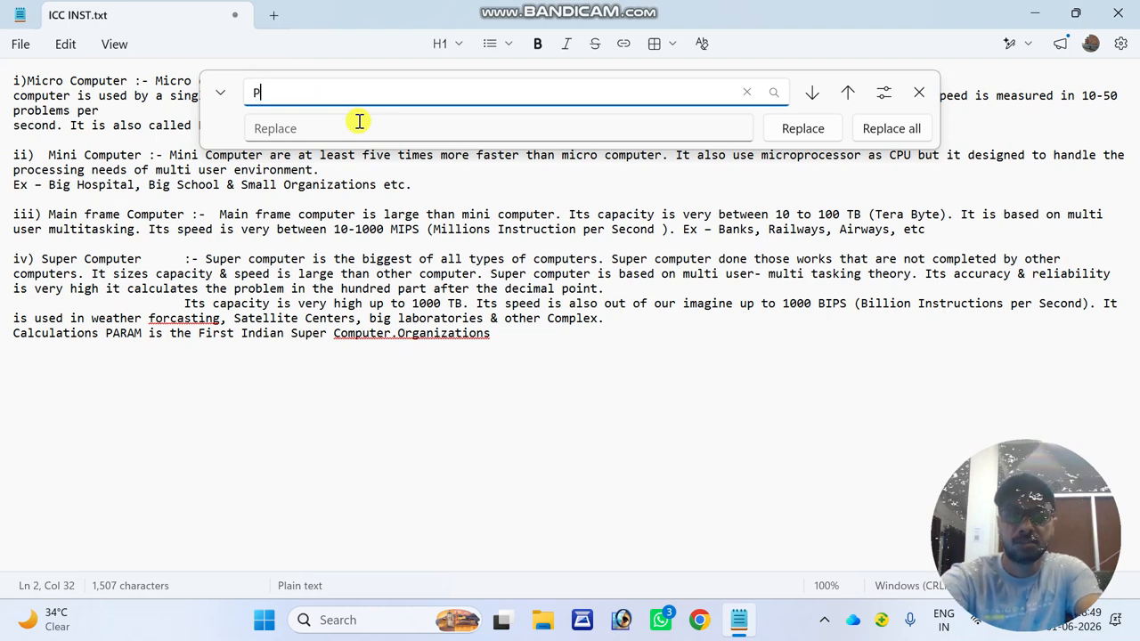
{"action": "double_click", "coordinate": [278, 94]}
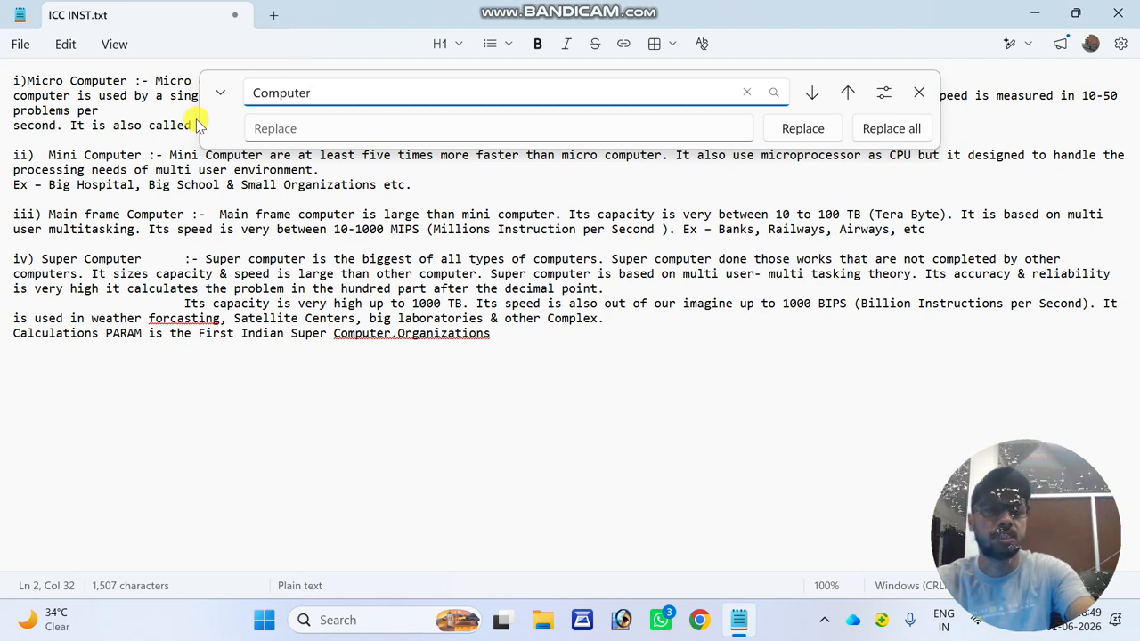
{"action": "left_click", "coordinate": [261, 130]}
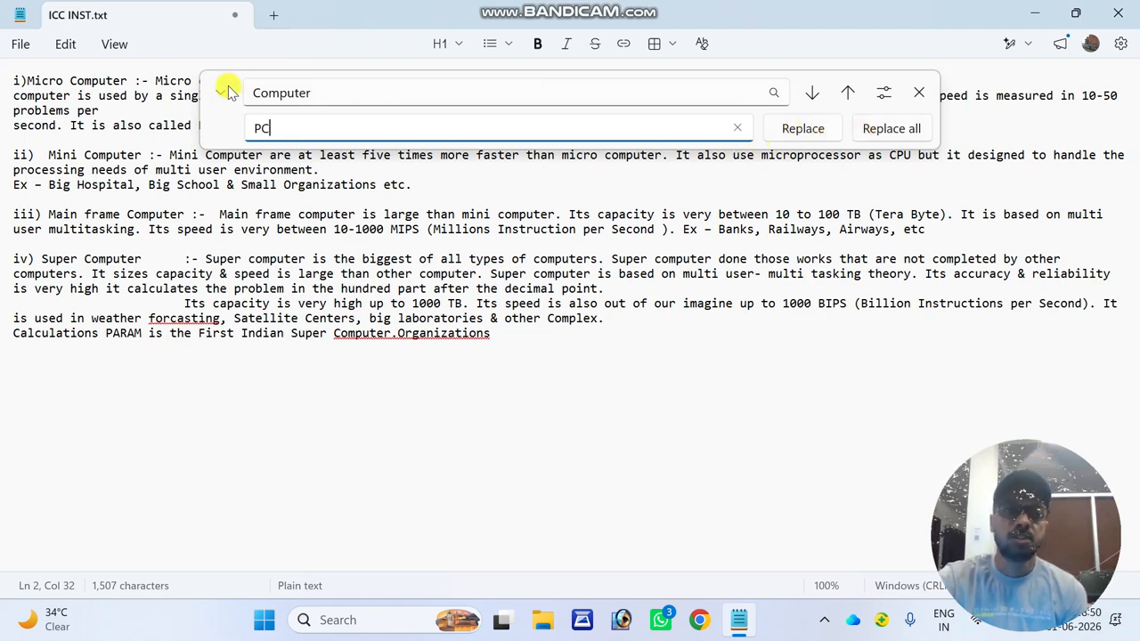
- Starting from the beginning of the notes, replace "Computer" with "PC" in the "i)Micro Computer" heading and highlight the new word
{"action": "left_click", "coordinate": [16, 80]}
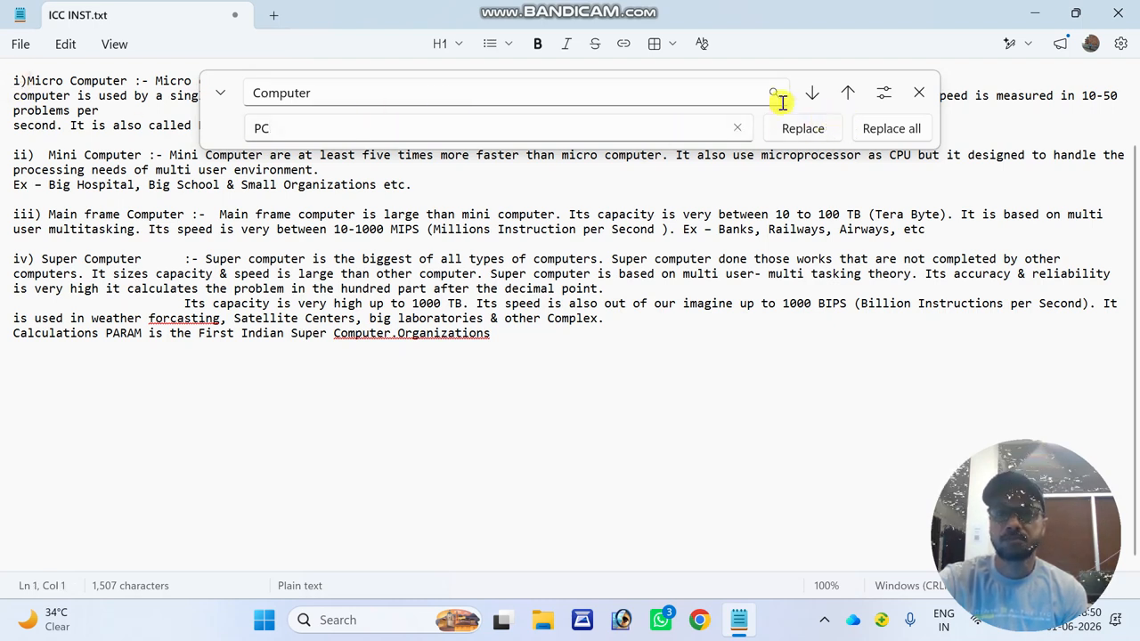
{"action": "left_click", "coordinate": [798, 130]}
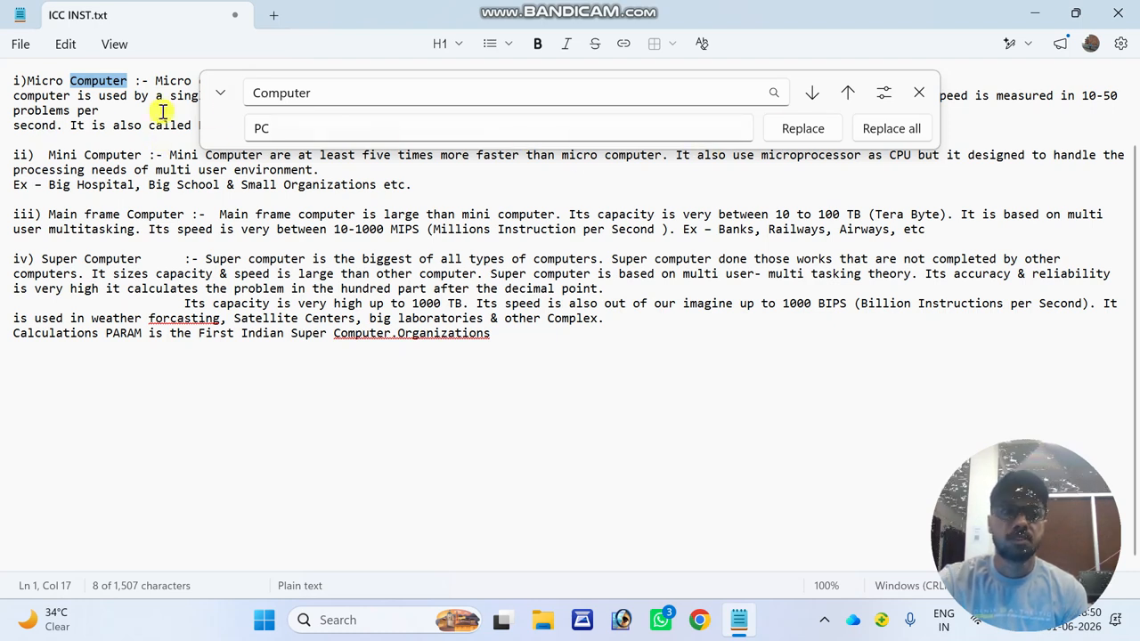
{"action": "left_click", "coordinate": [817, 134]}
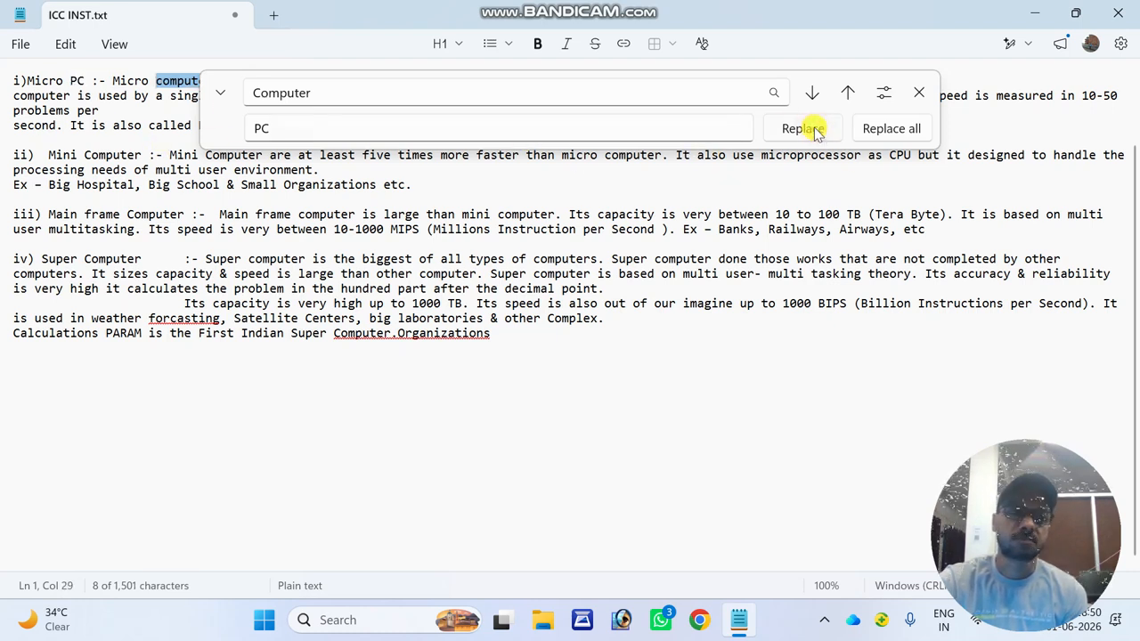
{"action": "left_click_drag", "start_coordinate": [71, 80], "coordinate": [89, 80]}
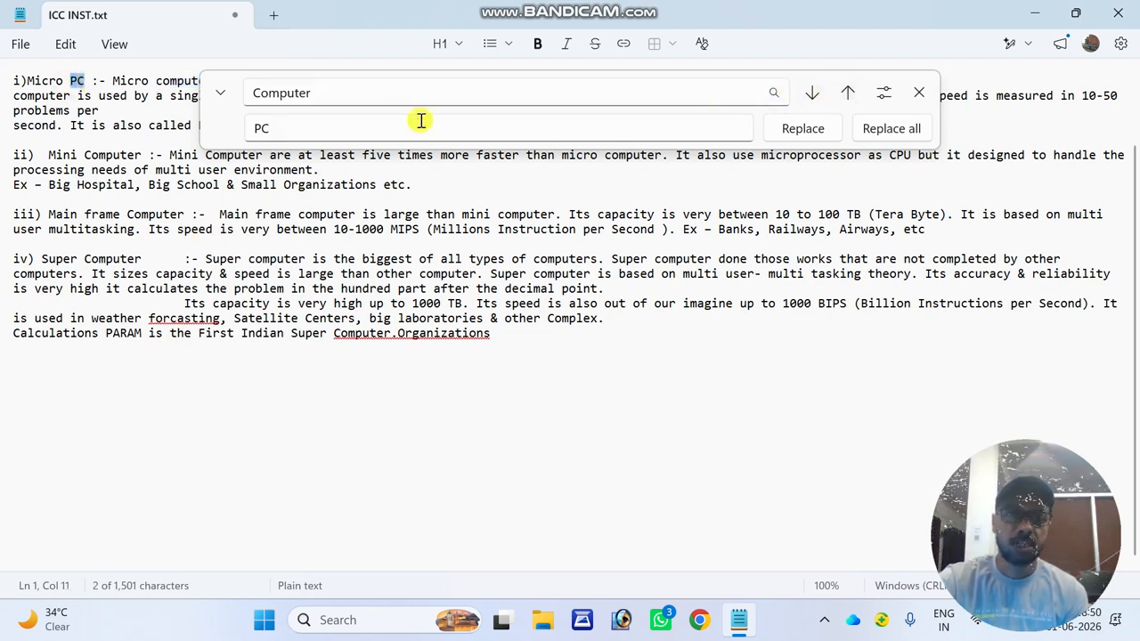
- Skip ahead to "micro computer" in the Mini Computer paragraph and replace that match and the next two in the Main frame paragraph with "PC"
{"action": "left_click", "coordinate": [815, 93]}
{"action": "left_click", "coordinate": [815, 93]}
{"action": "left_click", "coordinate": [816, 93]}
{"action": "left_click", "coordinate": [815, 93]}
{"action": "left_click", "coordinate": [815, 94]}
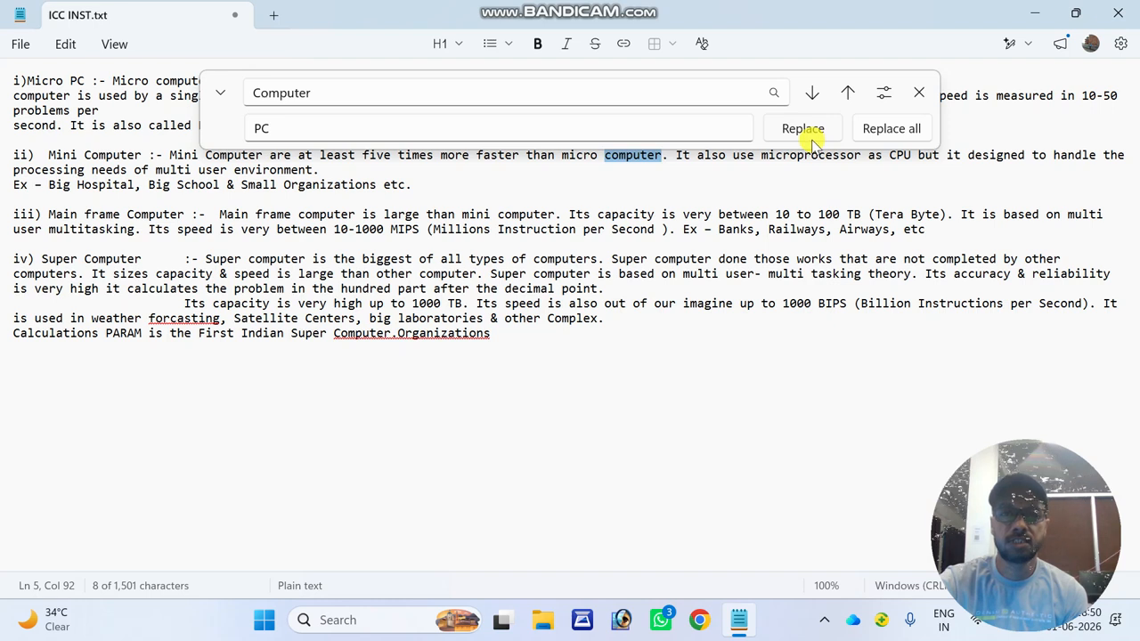
{"action": "left_click", "coordinate": [803, 130]}
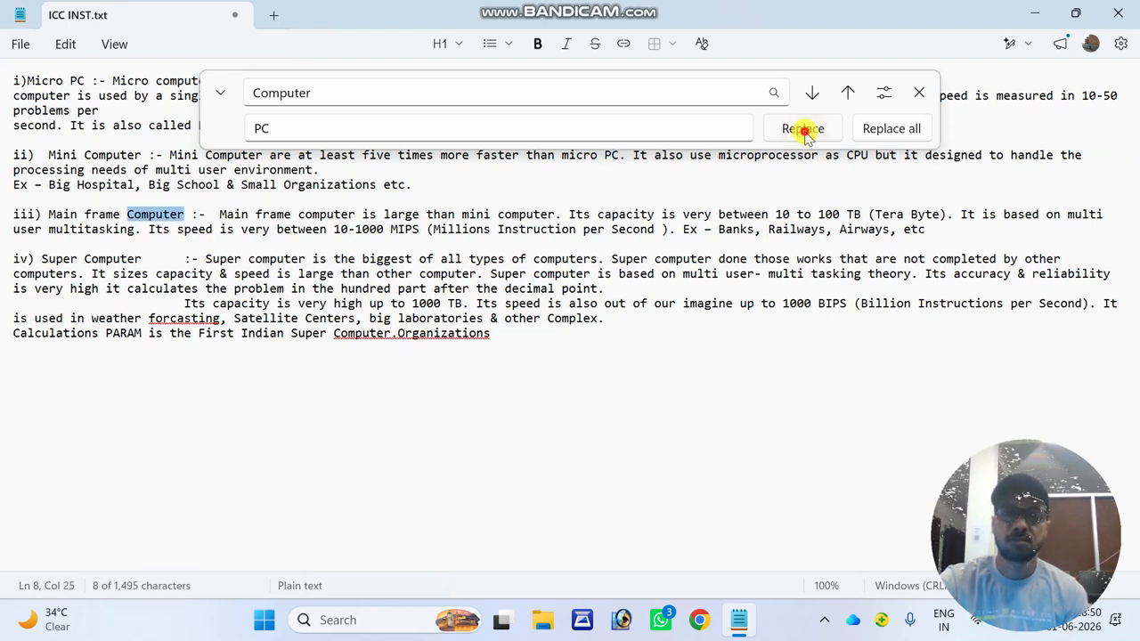
{"action": "left_click", "coordinate": [804, 130]}
{"action": "left_click", "coordinate": [804, 130]}
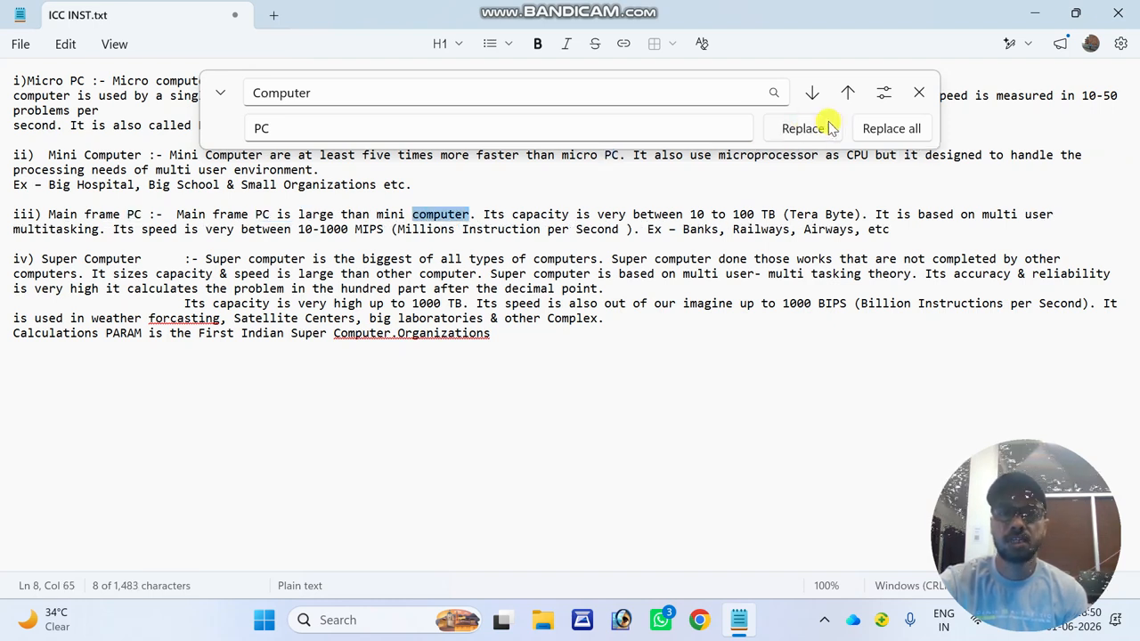
- Skip ahead to "computers" in the first Super Computer sentence and replace that match and the next two with "PC"
{"action": "left_click", "coordinate": [809, 95]}
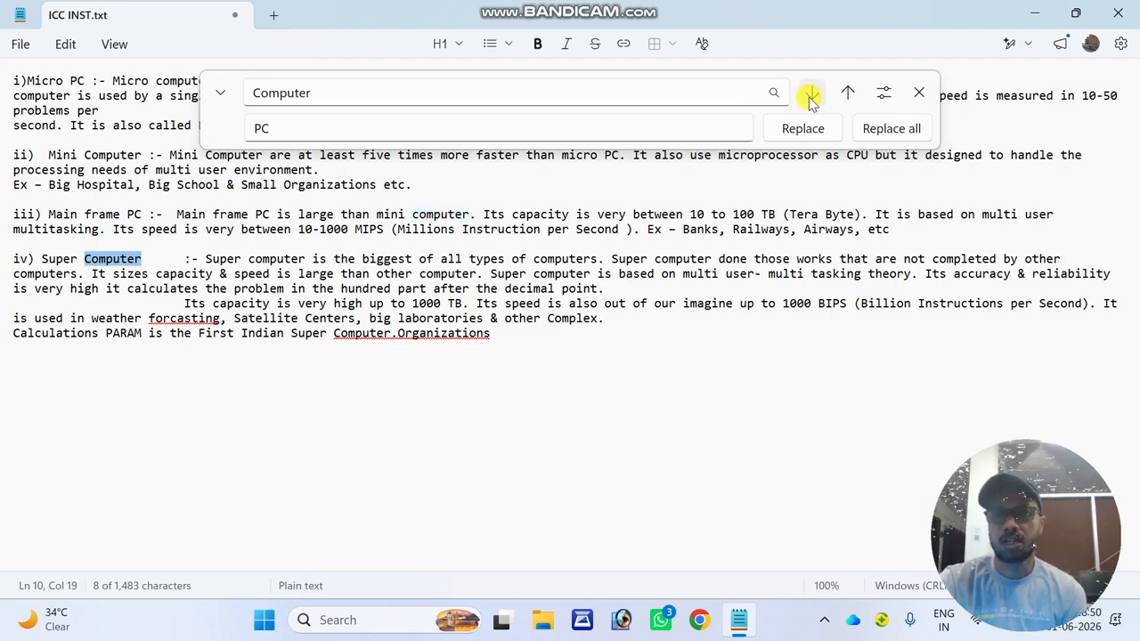
{"action": "left_click", "coordinate": [809, 95]}
{"action": "left_click", "coordinate": [810, 95]}
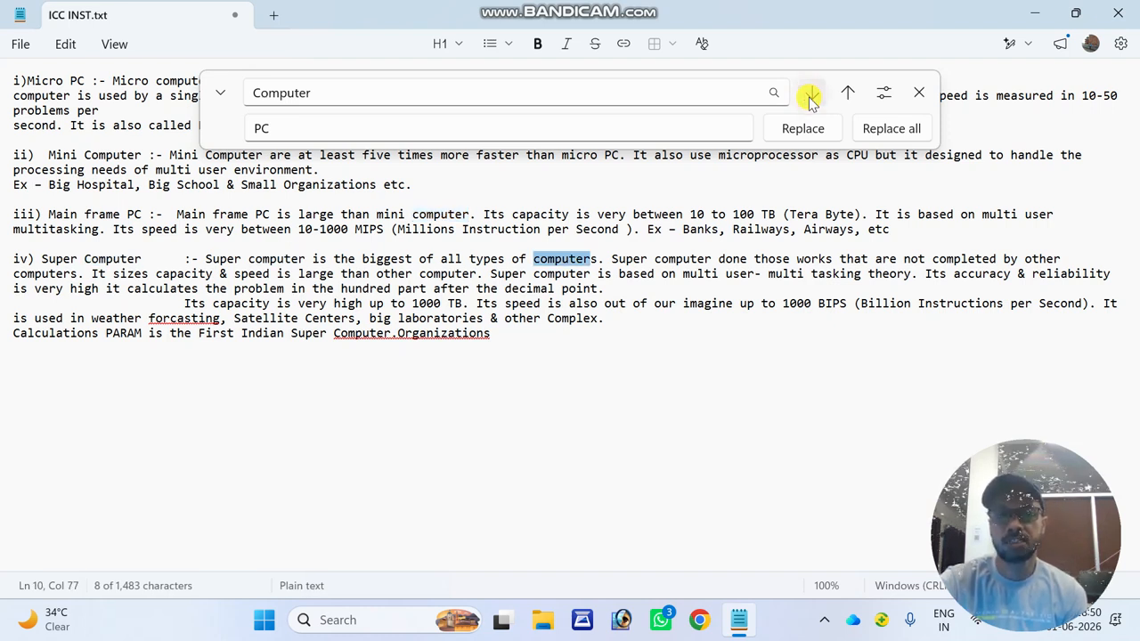
{"action": "left_click", "coordinate": [802, 129]}
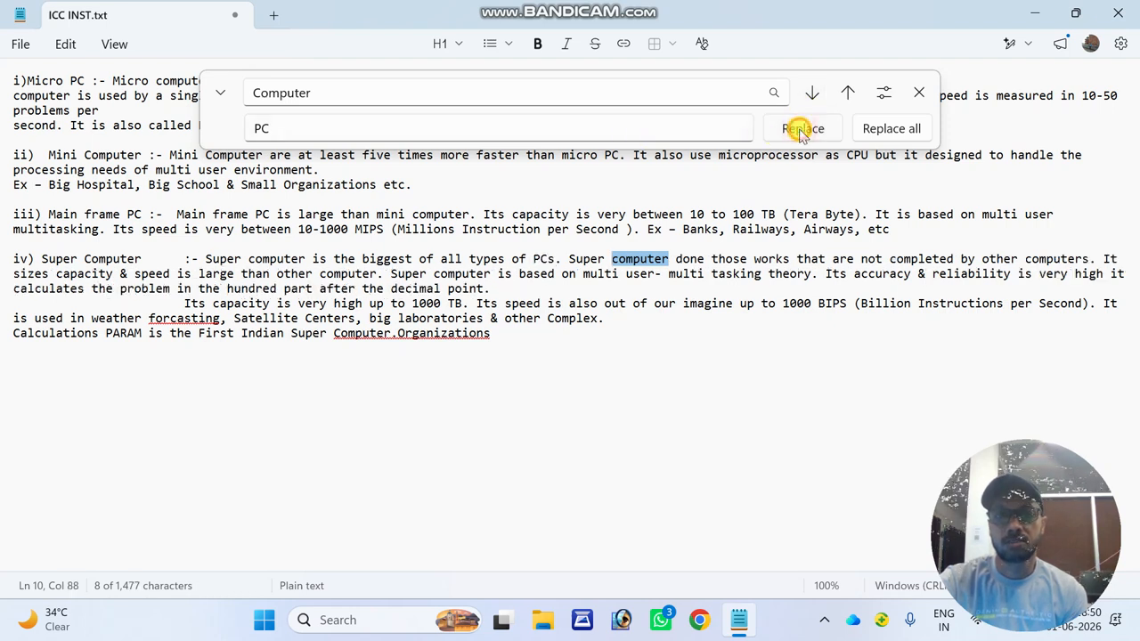
{"action": "left_click", "coordinate": [801, 129]}
{"action": "left_click", "coordinate": [800, 129]}
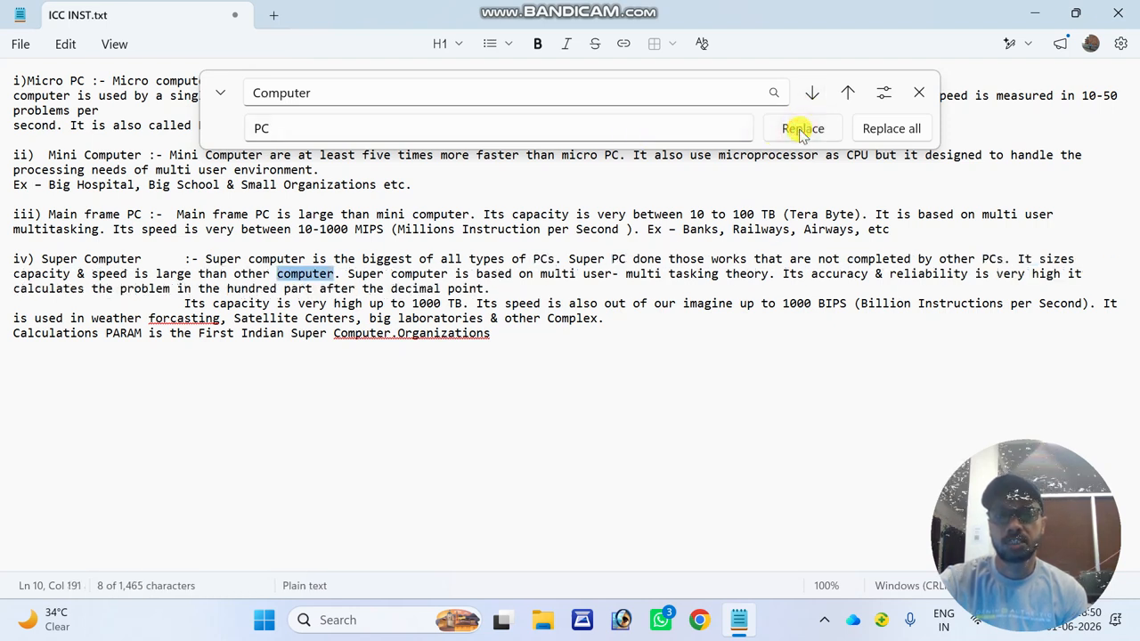
- Replace all remaining occurrences of "Computer" with "PC" and highlight the new word in the Micro and Mini paragraphs
{"action": "left_click", "coordinate": [873, 132]}
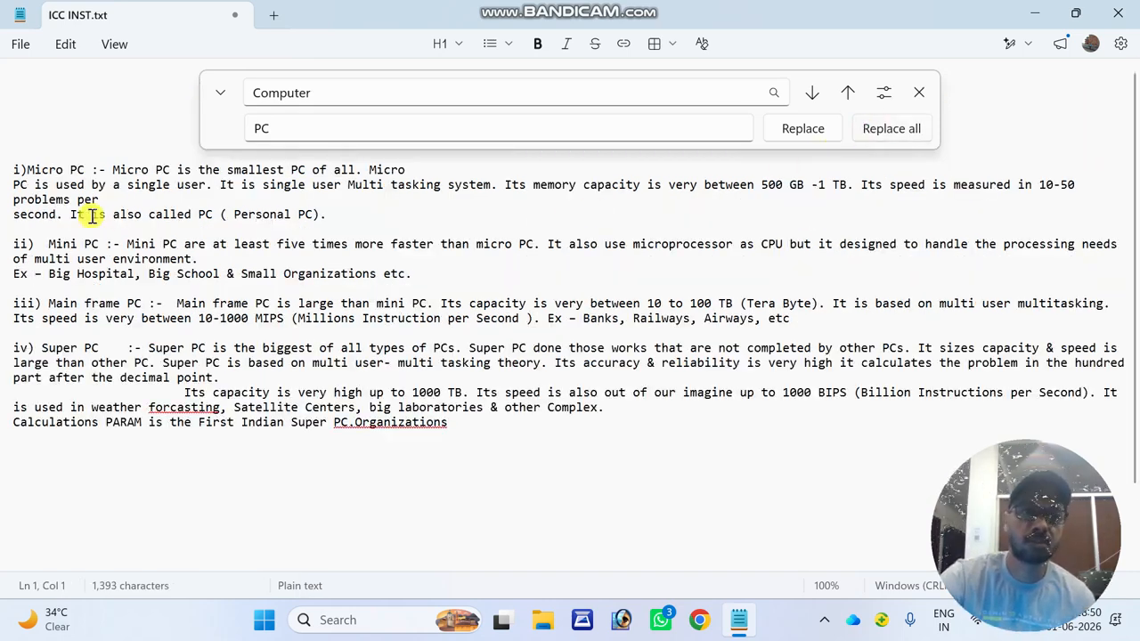
{"action": "left_click_drag", "start_coordinate": [85, 240], "coordinate": [92, 244]}
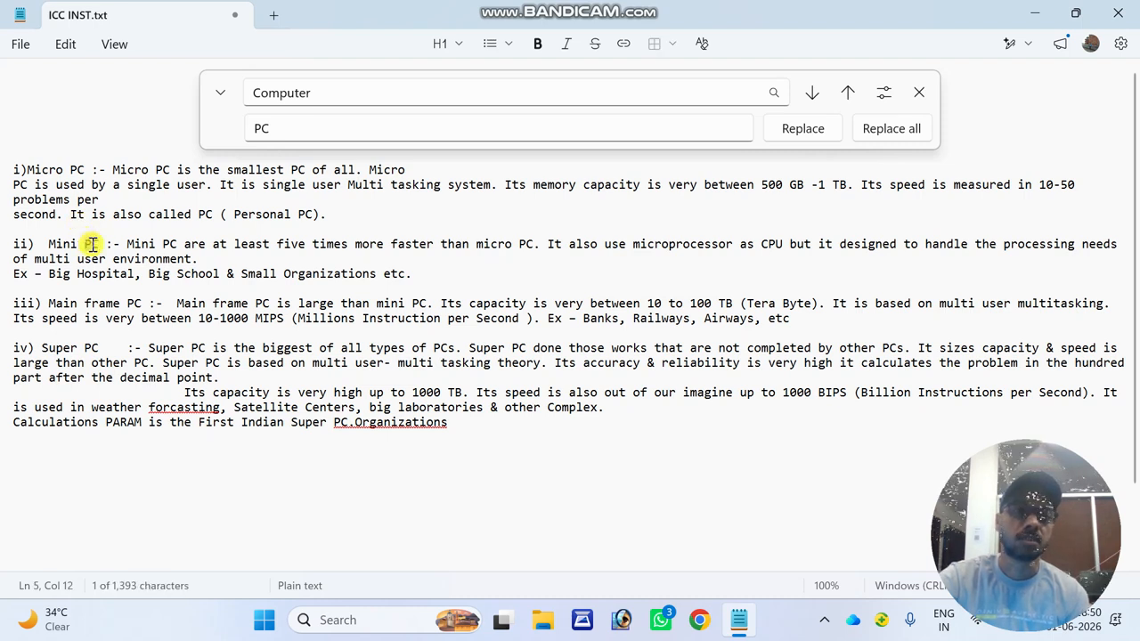
{"action": "left_click_drag", "start_coordinate": [71, 172], "coordinate": [85, 171]}
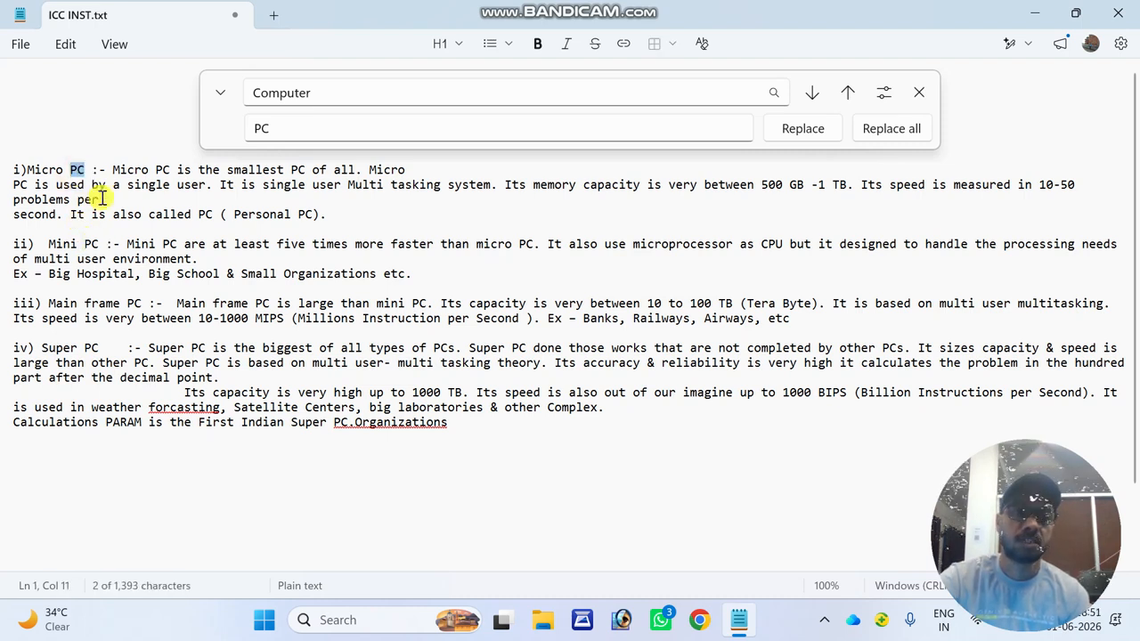
{"action": "left_click_drag", "start_coordinate": [289, 169], "coordinate": [297, 170]}
- Set up the reverse replacement, searching for "PC" and substituting "Computer"
{"action": "left_click", "coordinate": [313, 93]}
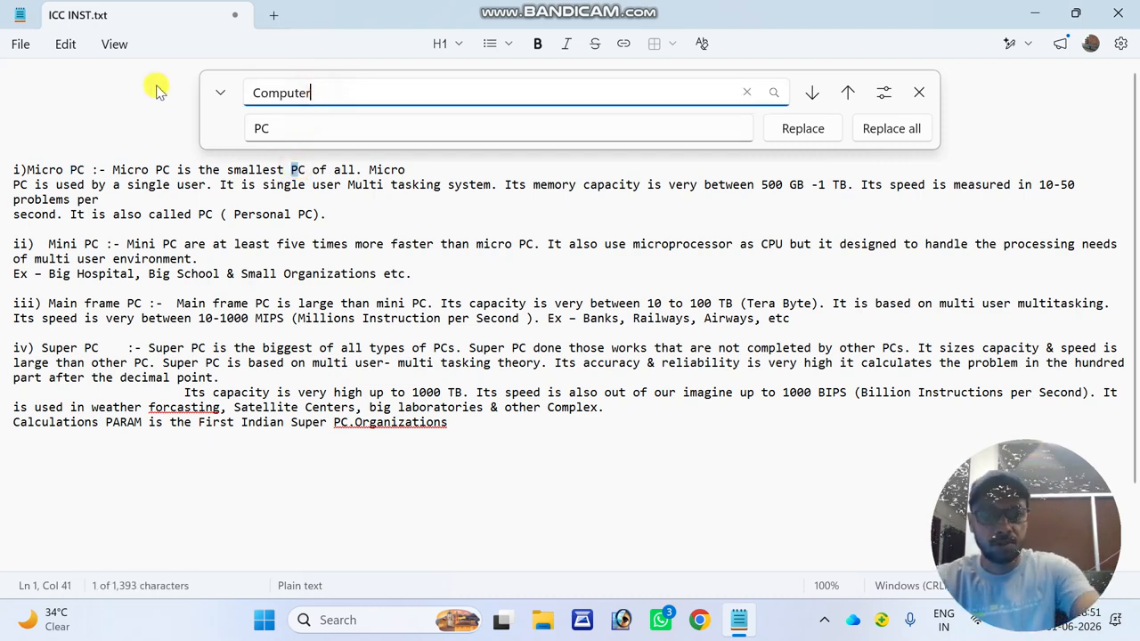
{"action": "key", "text": "BackSpace"}
{"action": "key", "text": "BackSpace"}
{"action": "key", "text": "BackSpace"}
{"action": "key", "text": "BackSpace"}
{"action": "key", "text": "BackSpace"}
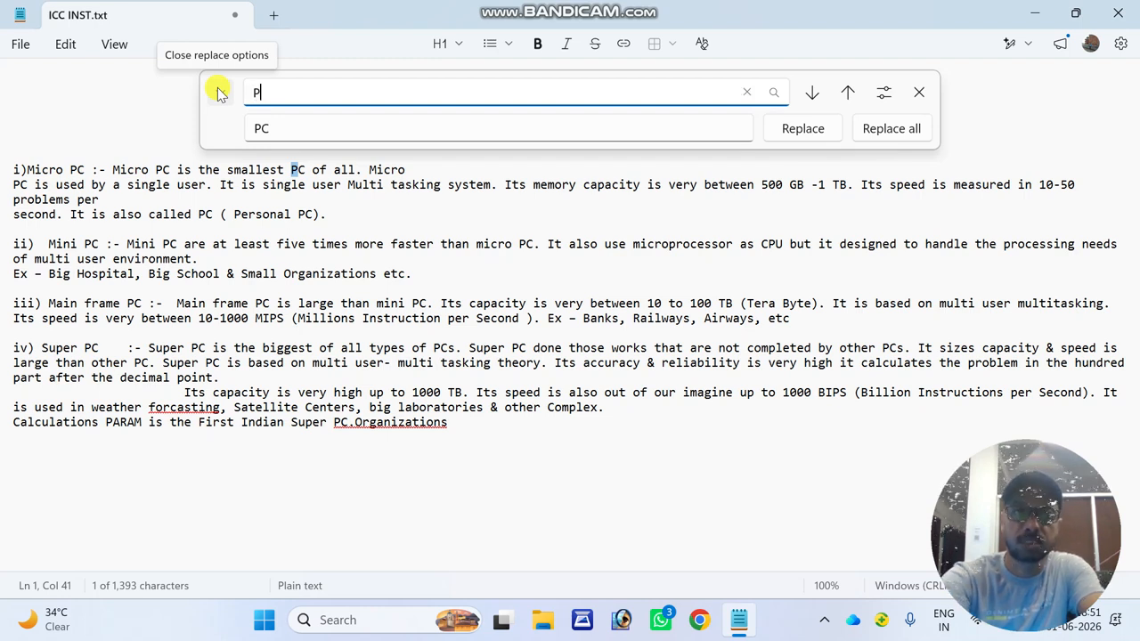
{"action": "double_click", "coordinate": [265, 131]}
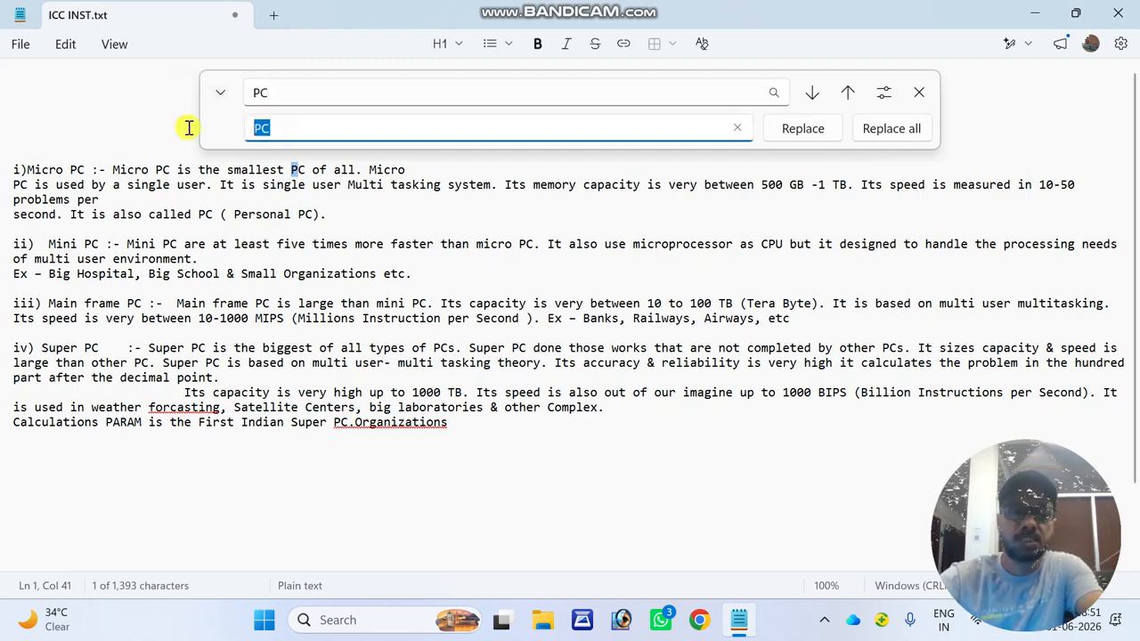
{"action": "type", "text": "Compu"}
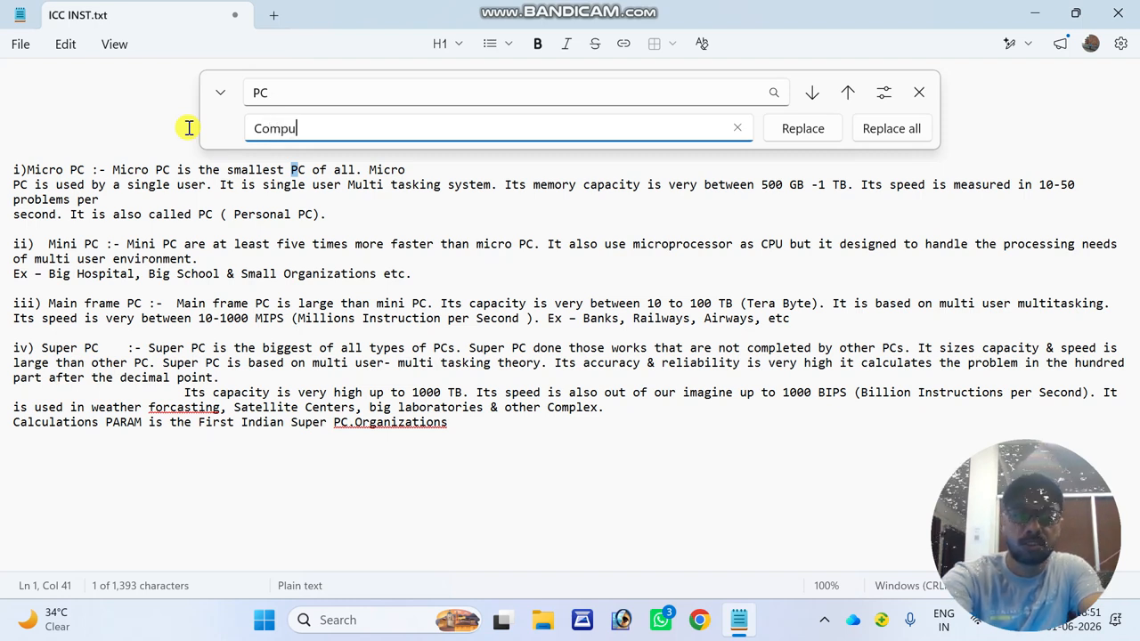
{"action": "type", "text": "ter"}
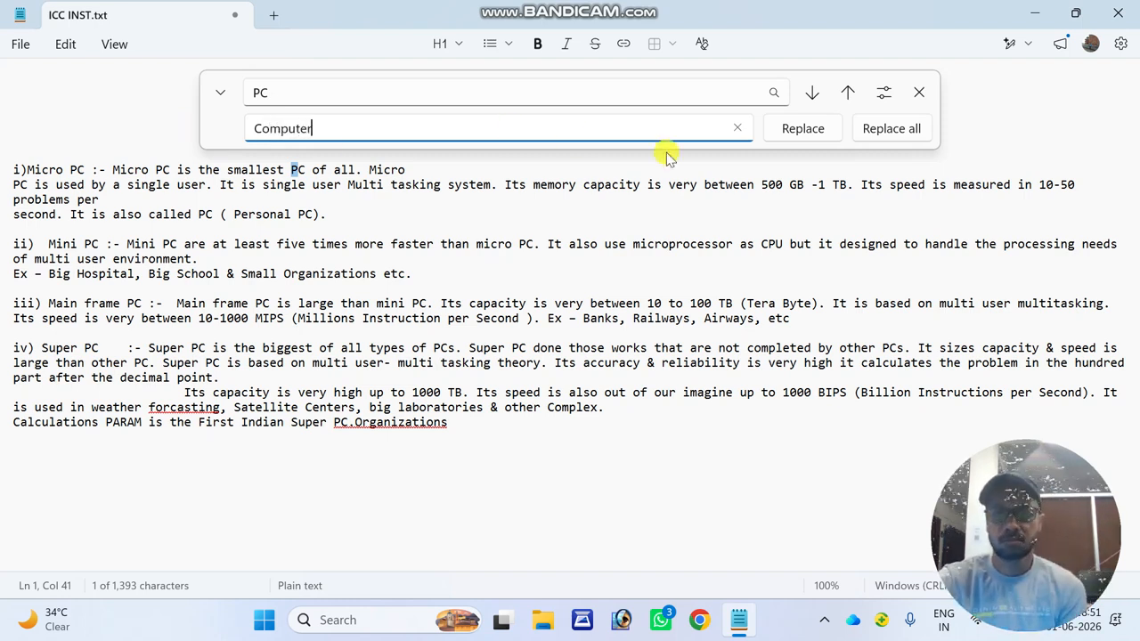
- Replace every "PC" in the notes with "Computer", checking the headings, and close the find and replace box
{"action": "left_click", "coordinate": [880, 128]}
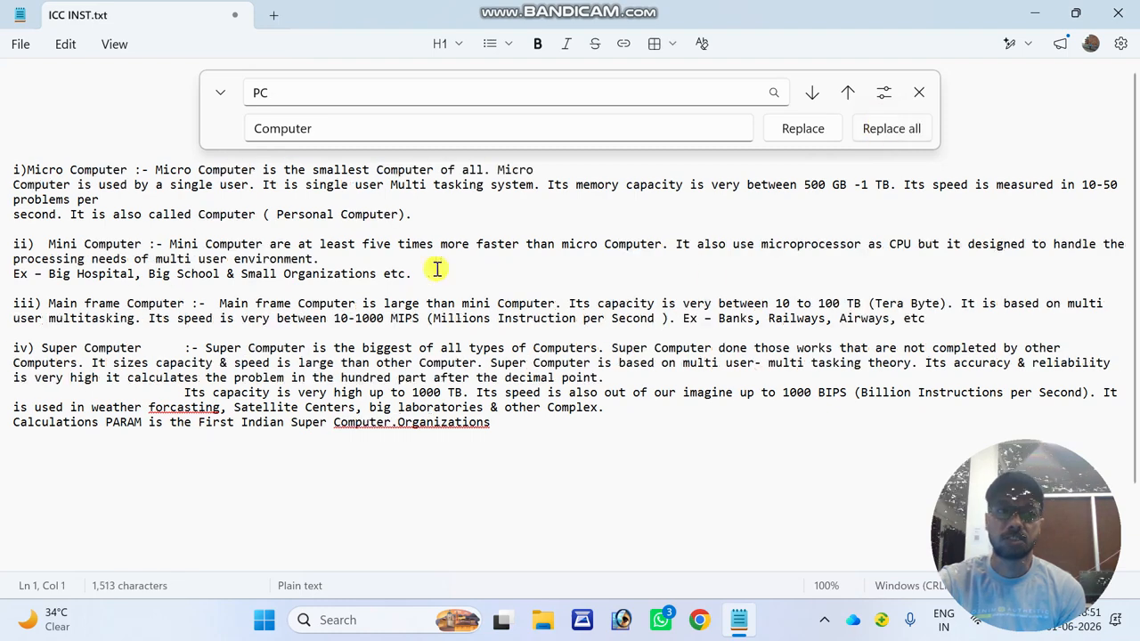
{"action": "left_click", "coordinate": [71, 169]}
{"action": "left_click_drag", "start_coordinate": [75, 169], "coordinate": [120, 171]}
{"action": "left_click", "coordinate": [189, 253]}
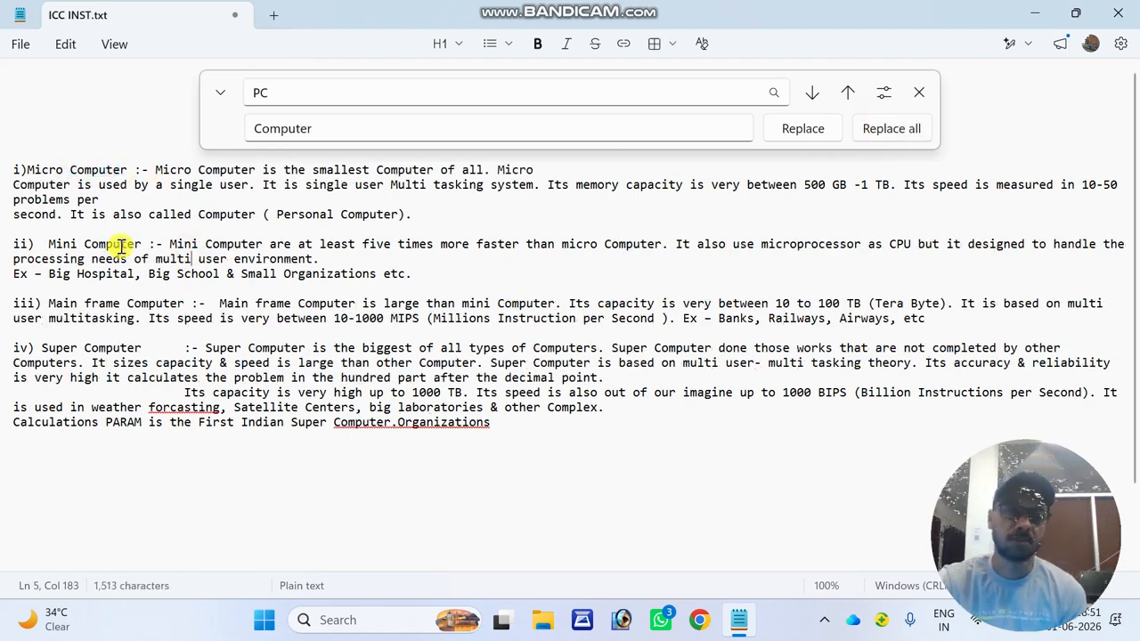
{"action": "left_click", "coordinate": [919, 93]}
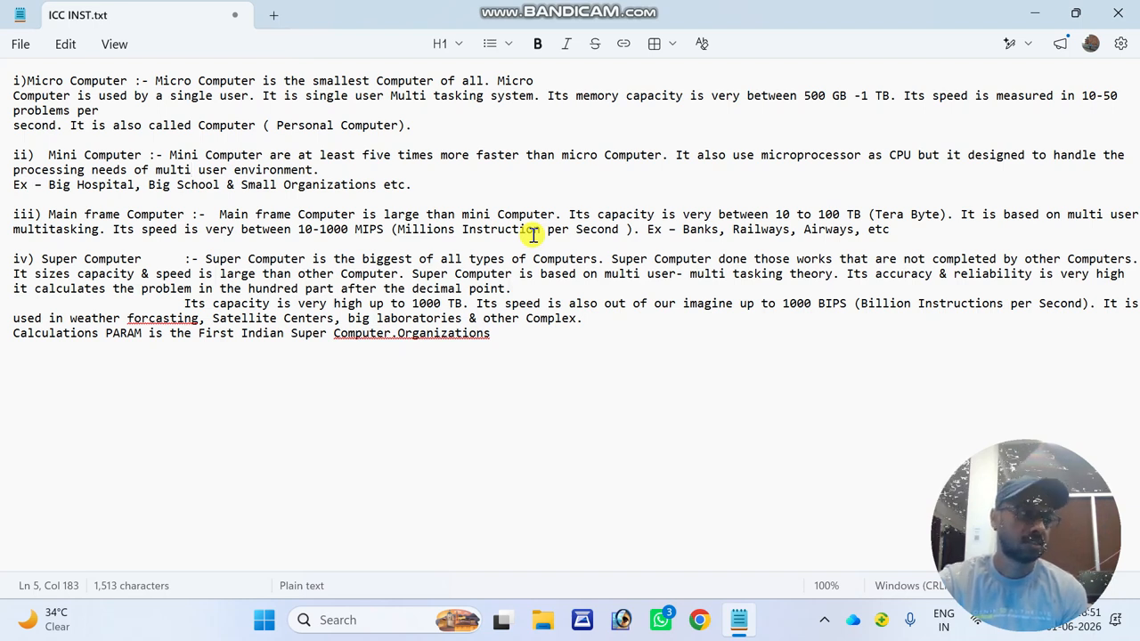
- Use Go to to move the cursor to line 5 of the notes
{"action": "left_click", "coordinate": [68, 43]}
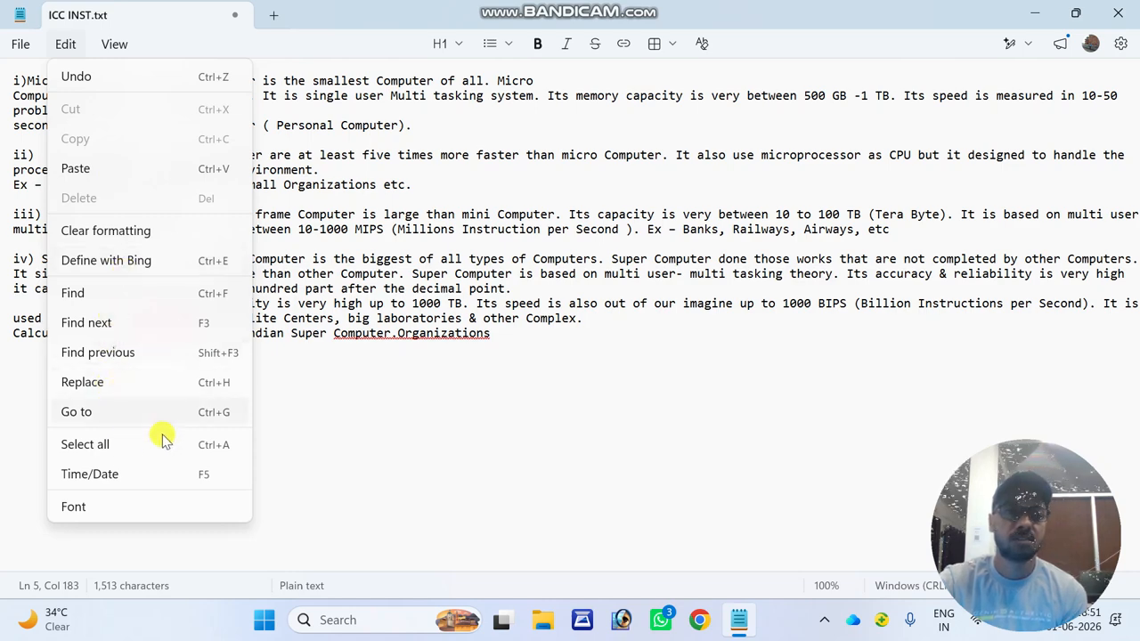
{"action": "left_click", "coordinate": [116, 412]}
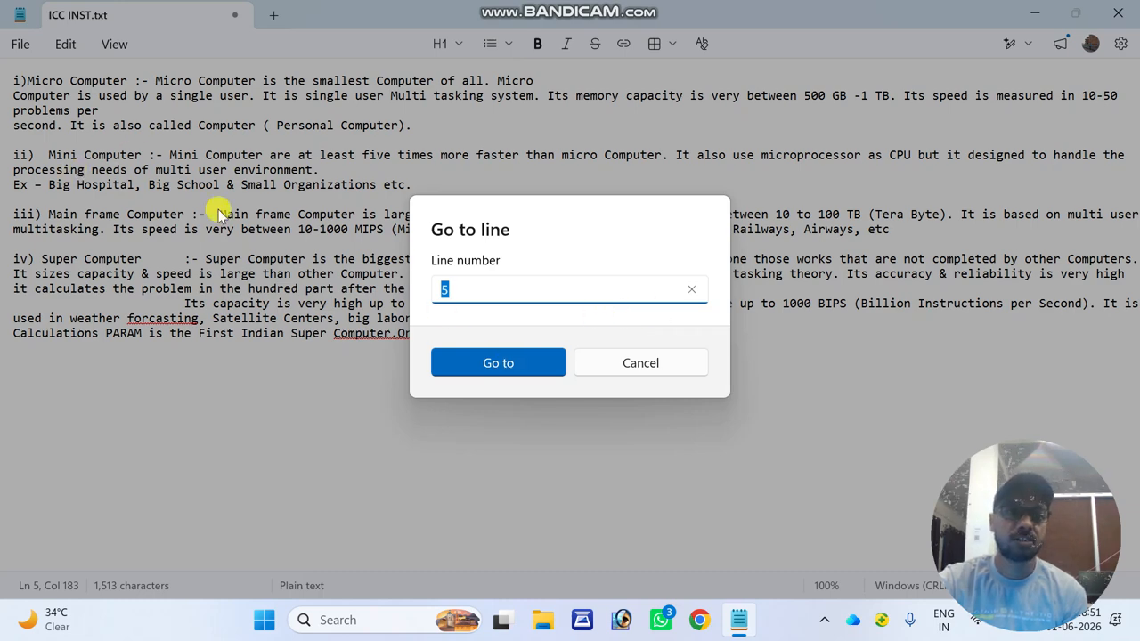
{"action": "left_click", "coordinate": [529, 361]}
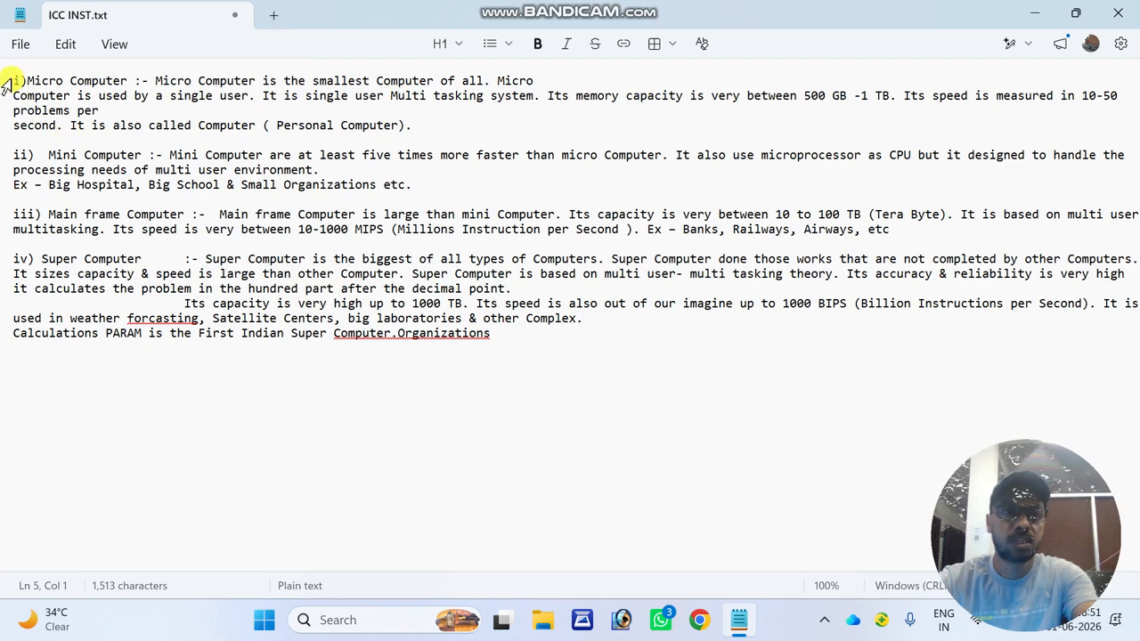
- Use Go to to jump from the first line of the notes to line 10
{"action": "left_click", "coordinate": [64, 45]}
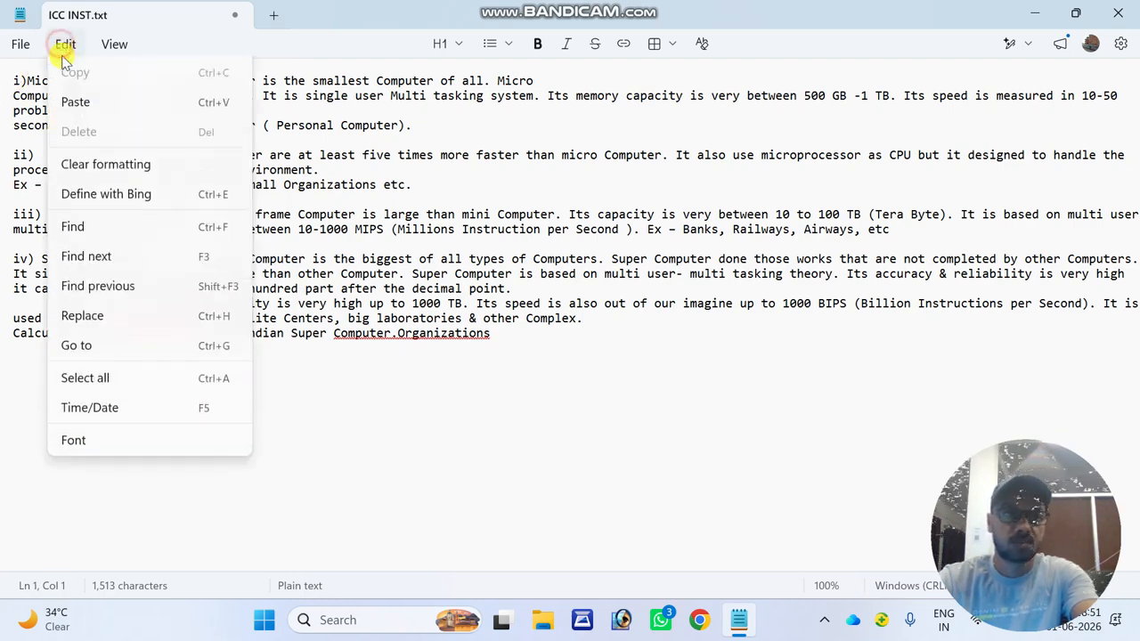
{"action": "left_click", "coordinate": [89, 412]}
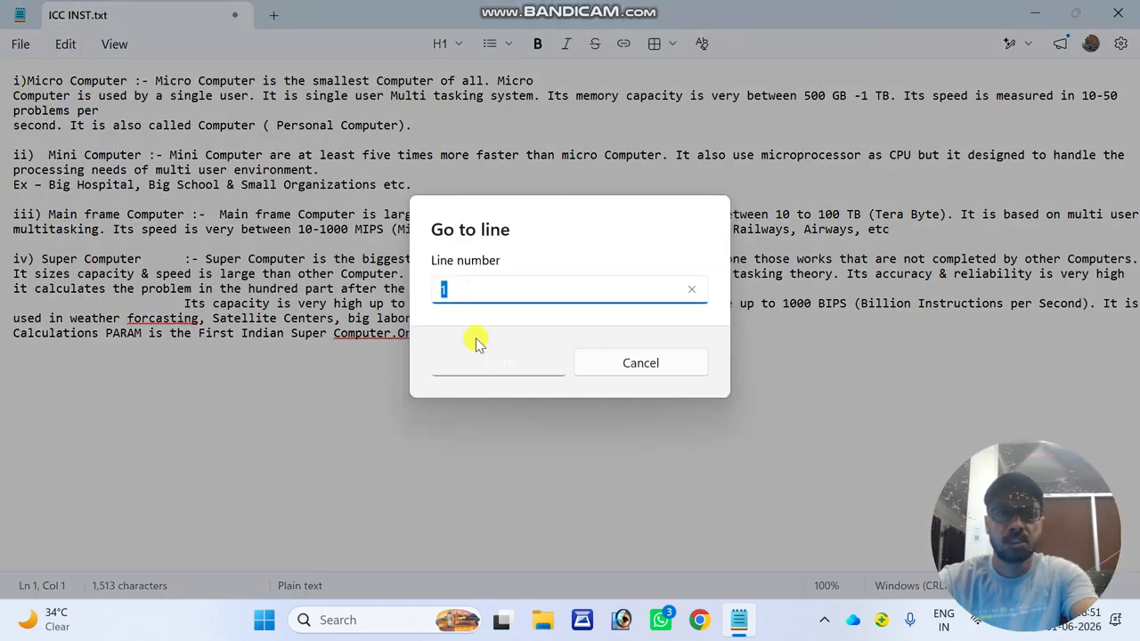
{"action": "left_click", "coordinate": [463, 293]}
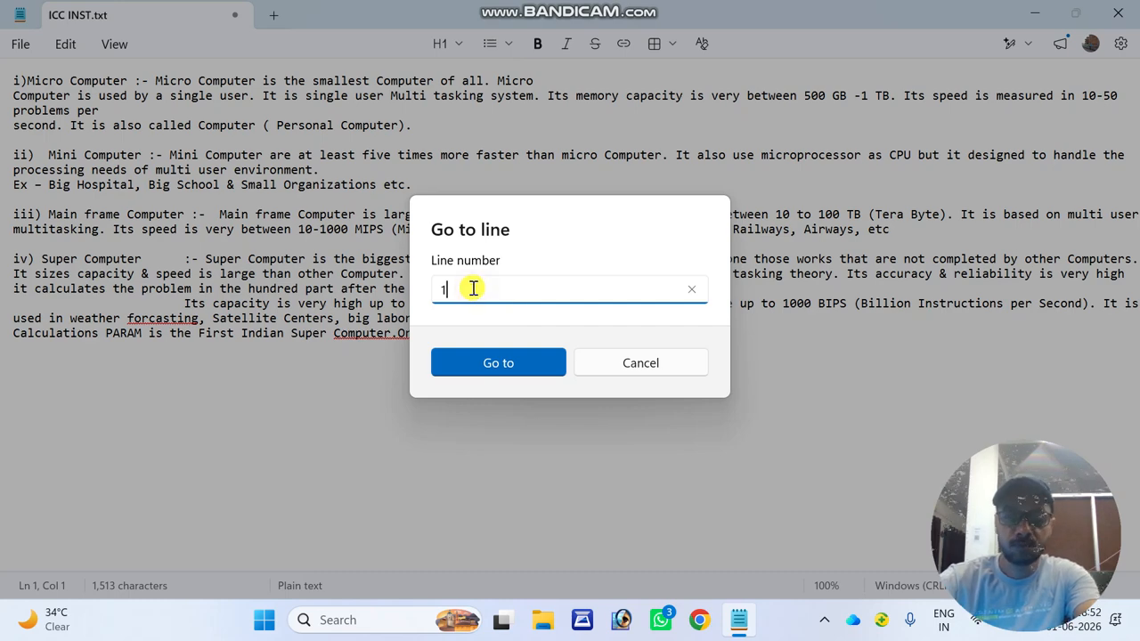
{"action": "left_click", "coordinate": [472, 359]}
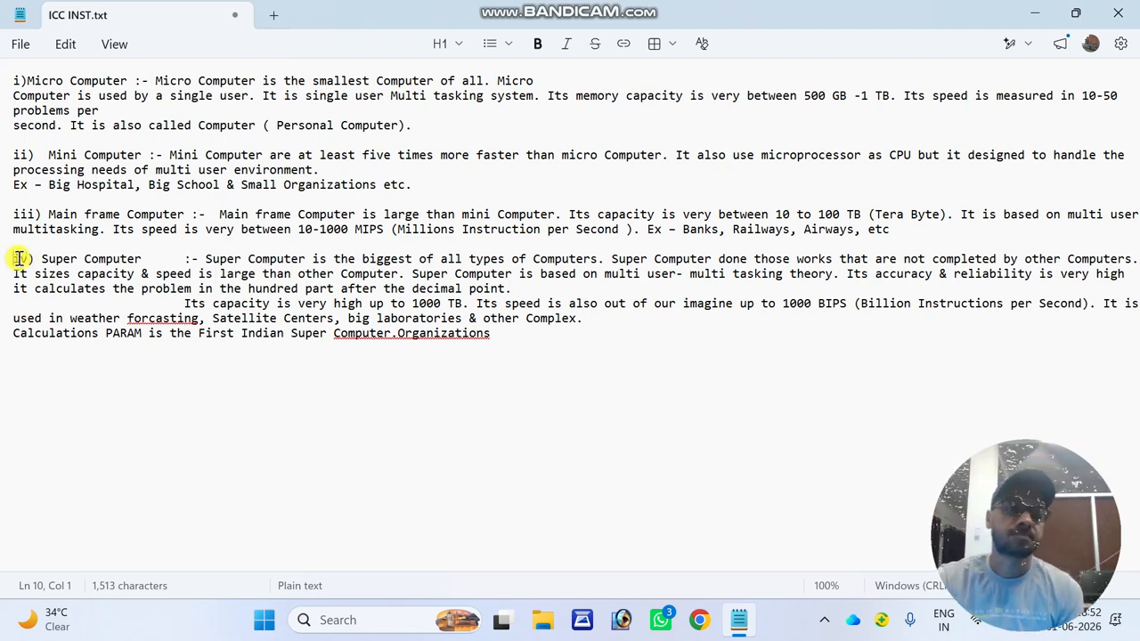
- Select all the text of the notes three times, clearing each selection at the end of the last line
{"action": "left_click", "coordinate": [62, 44]}
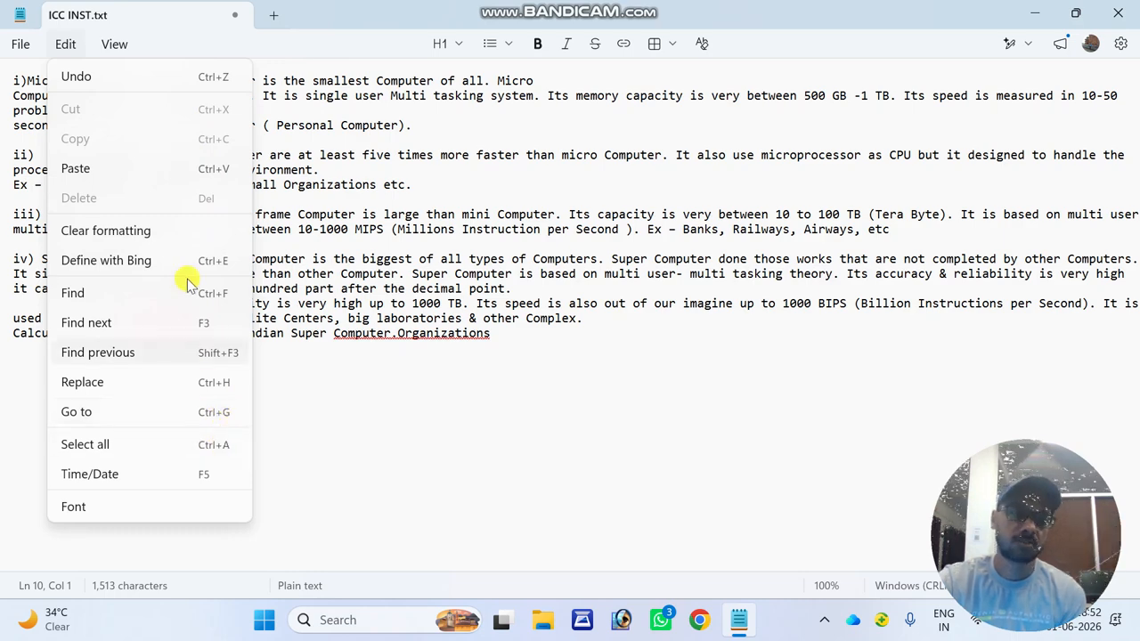
{"action": "left_click", "coordinate": [86, 444]}
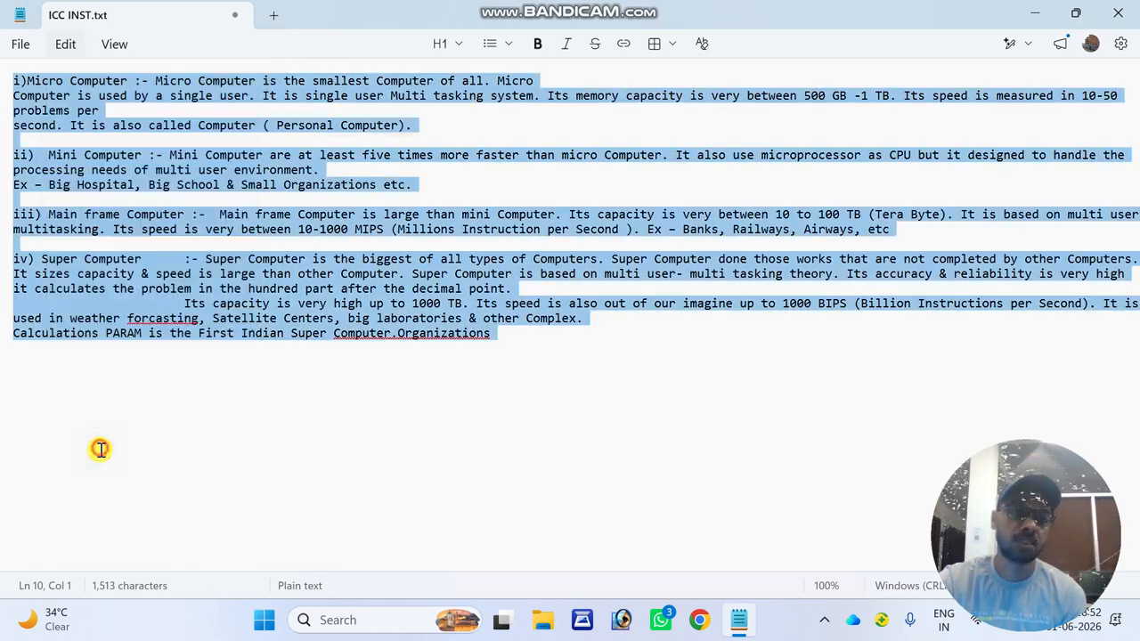
{"action": "left_click", "coordinate": [500, 334]}
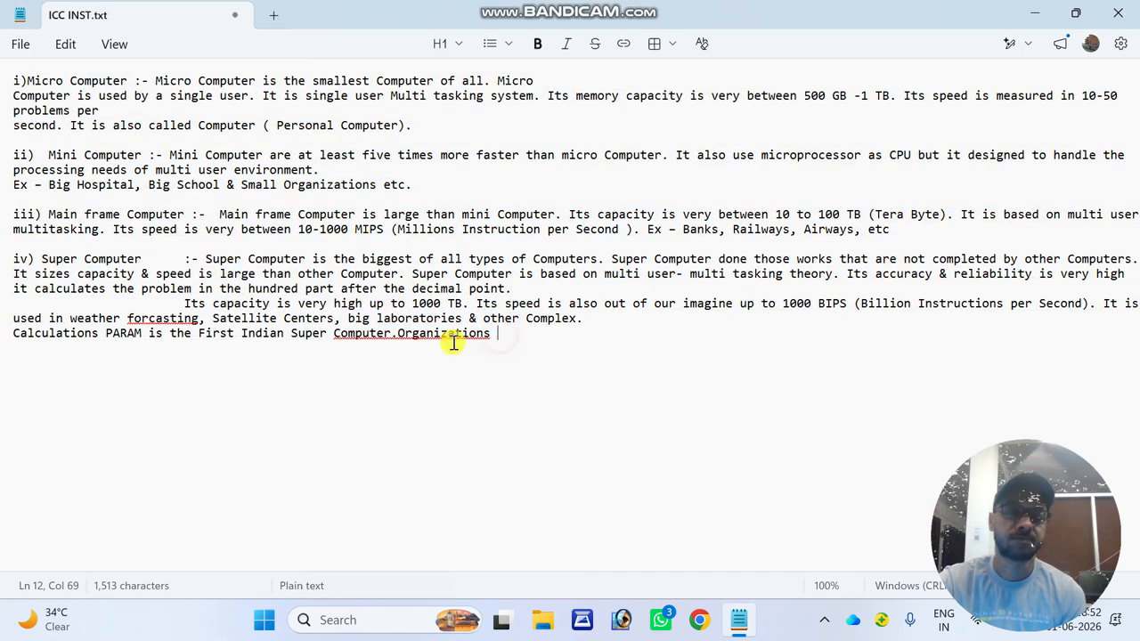
{"action": "left_click", "coordinate": [63, 49]}
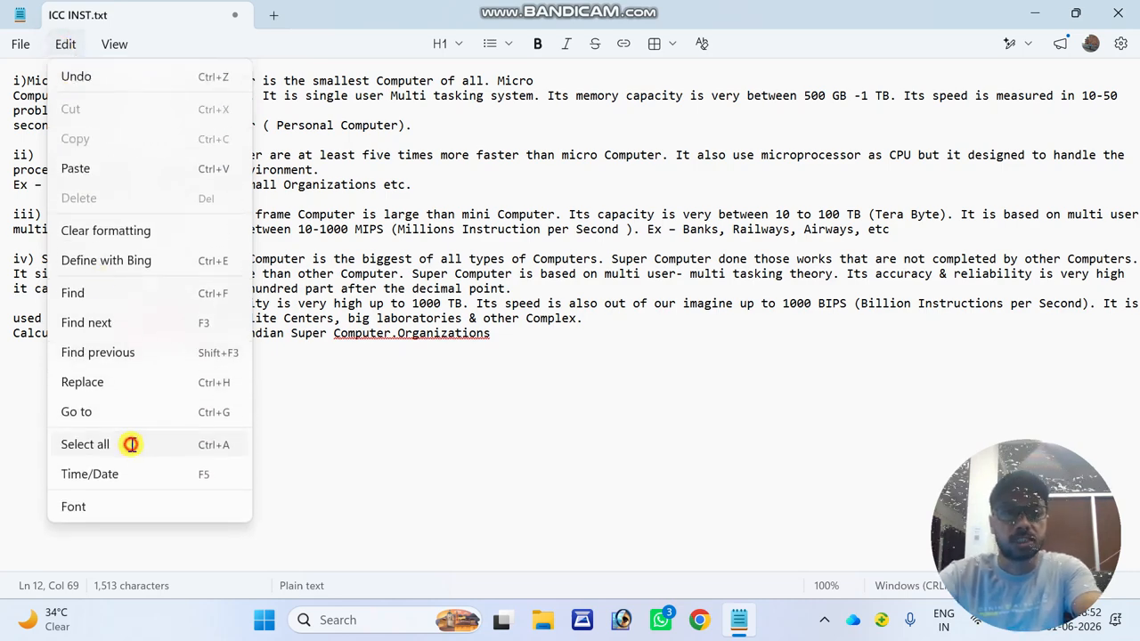
{"action": "left_click", "coordinate": [131, 445]}
{"action": "left_click", "coordinate": [513, 335]}
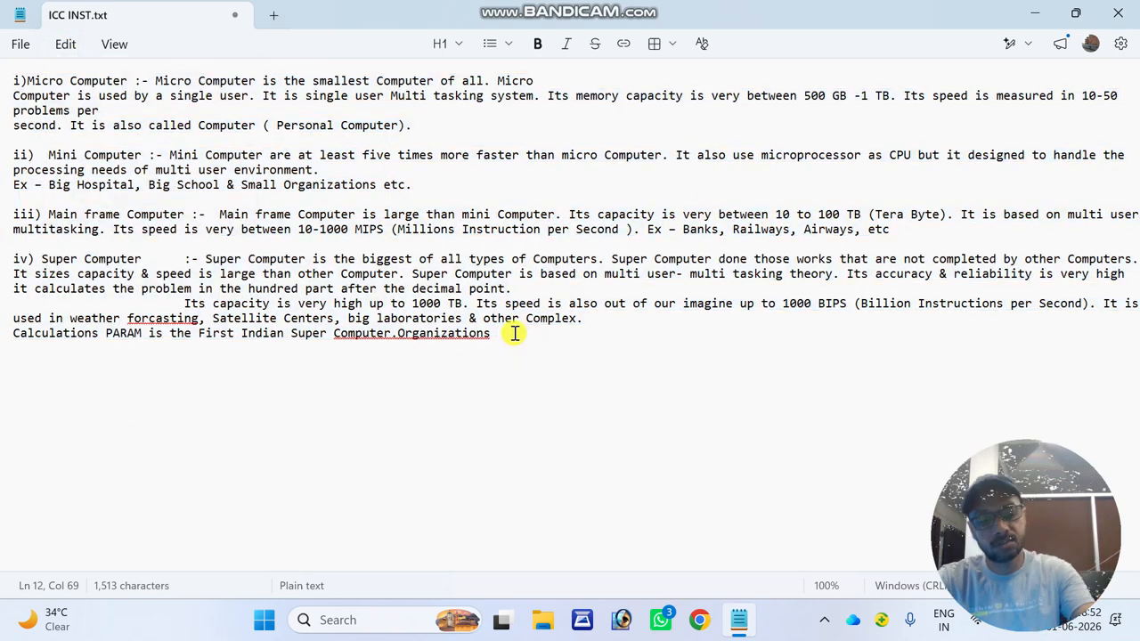
{"action": "key", "text": "ctrl+a"}
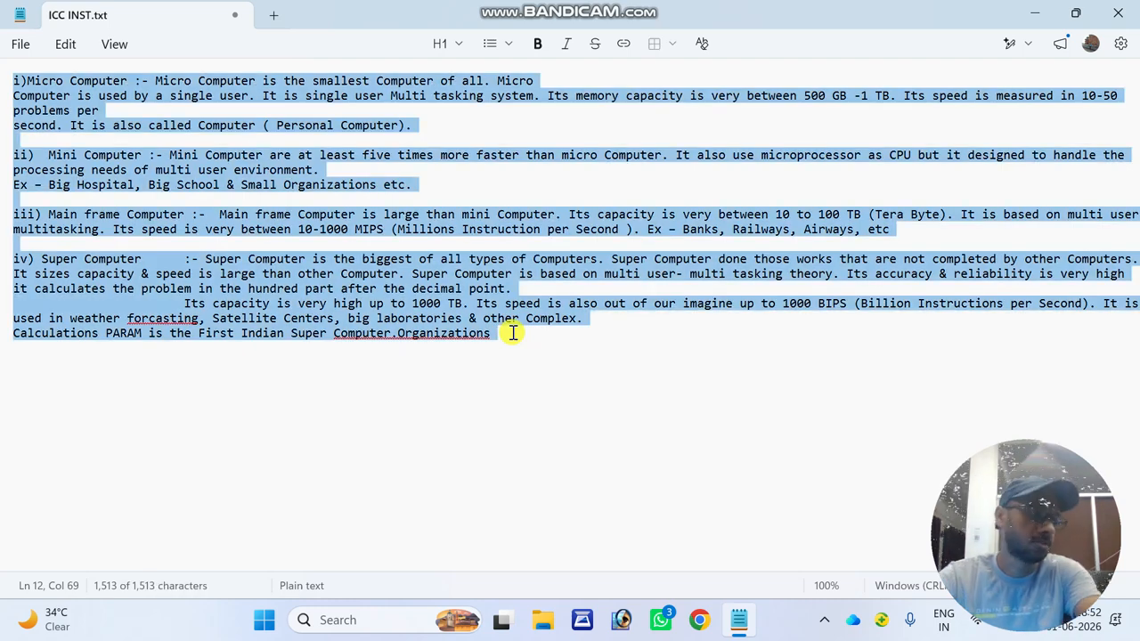
{"action": "left_click", "coordinate": [513, 333]}
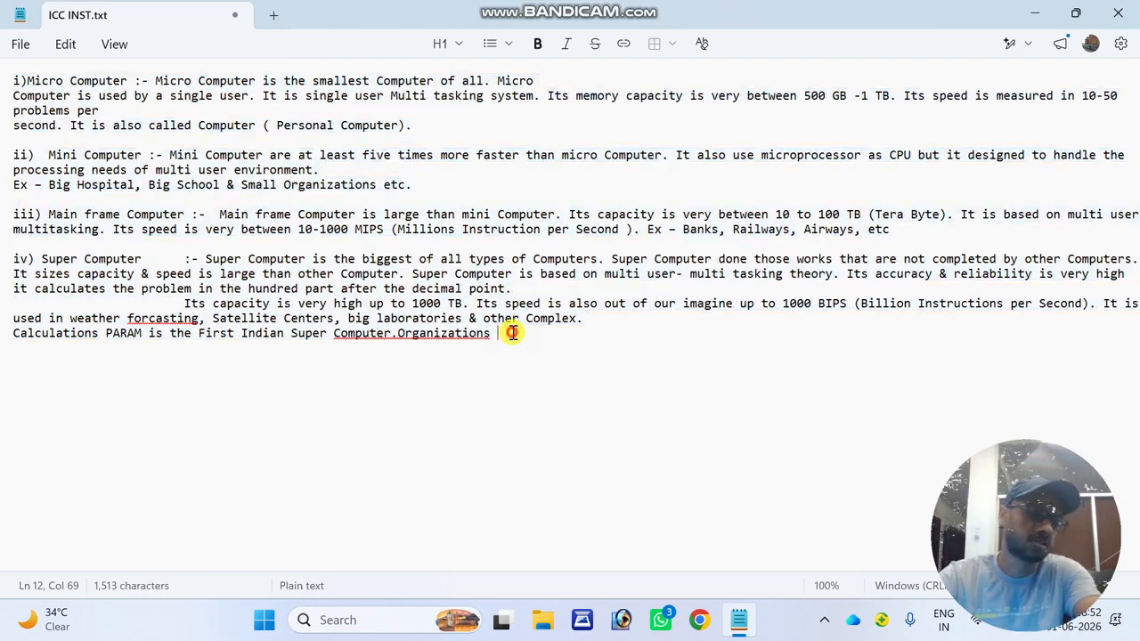
- Add a new line after the last line of the notes and insert the current time and date there
{"action": "left_click", "coordinate": [65, 49]}
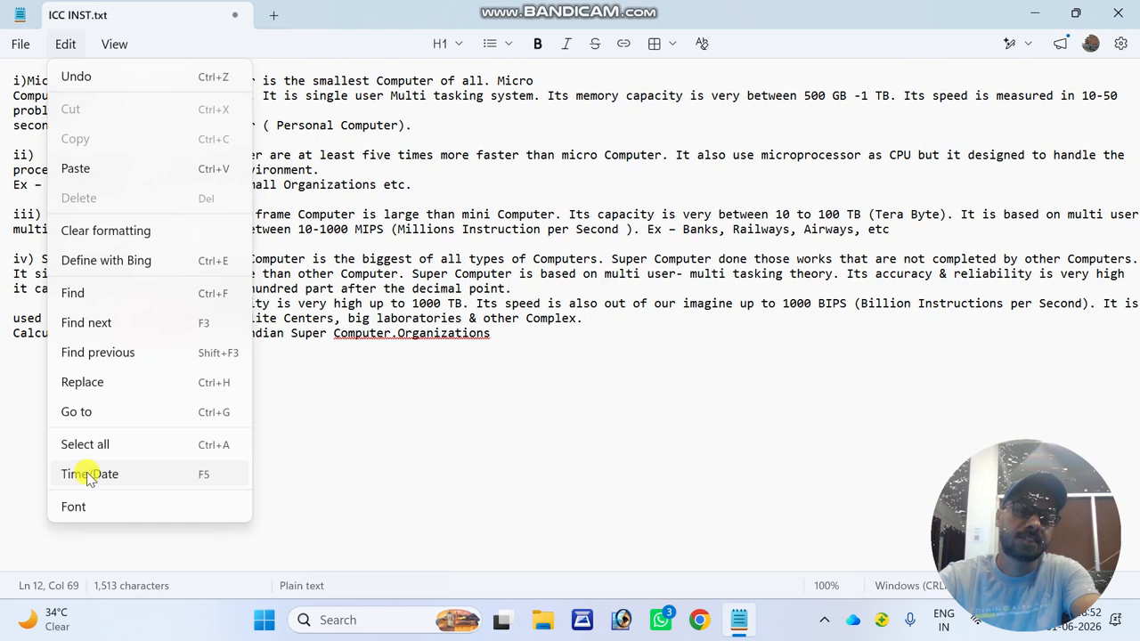
{"action": "left_click", "coordinate": [509, 342]}
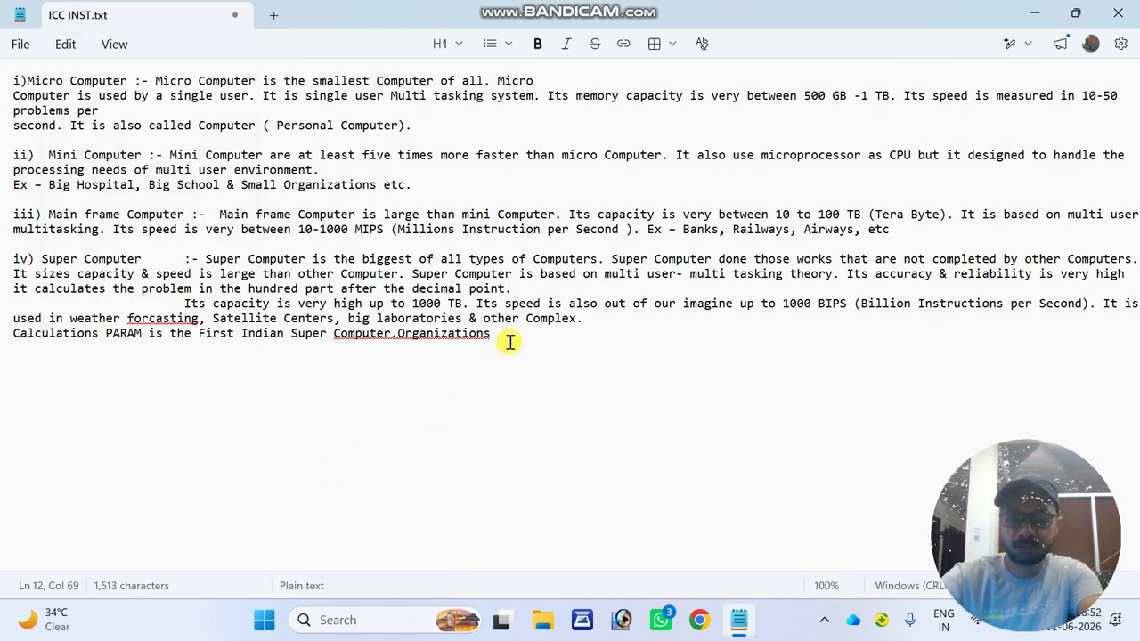
{"action": "key", "text": "Return"}
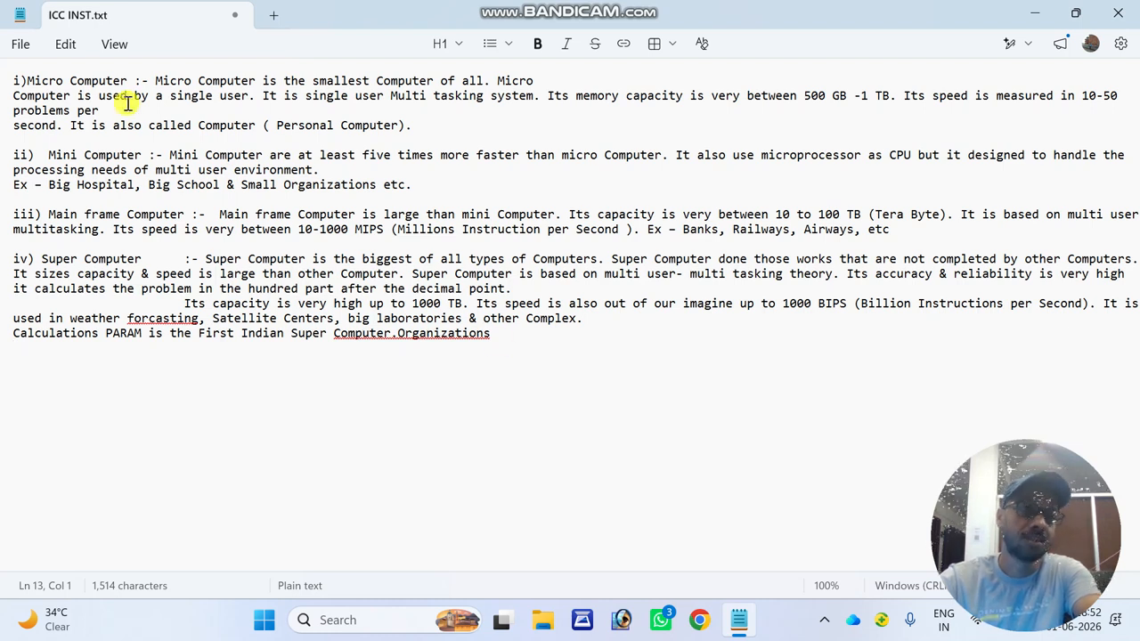
{"action": "left_click", "coordinate": [64, 47]}
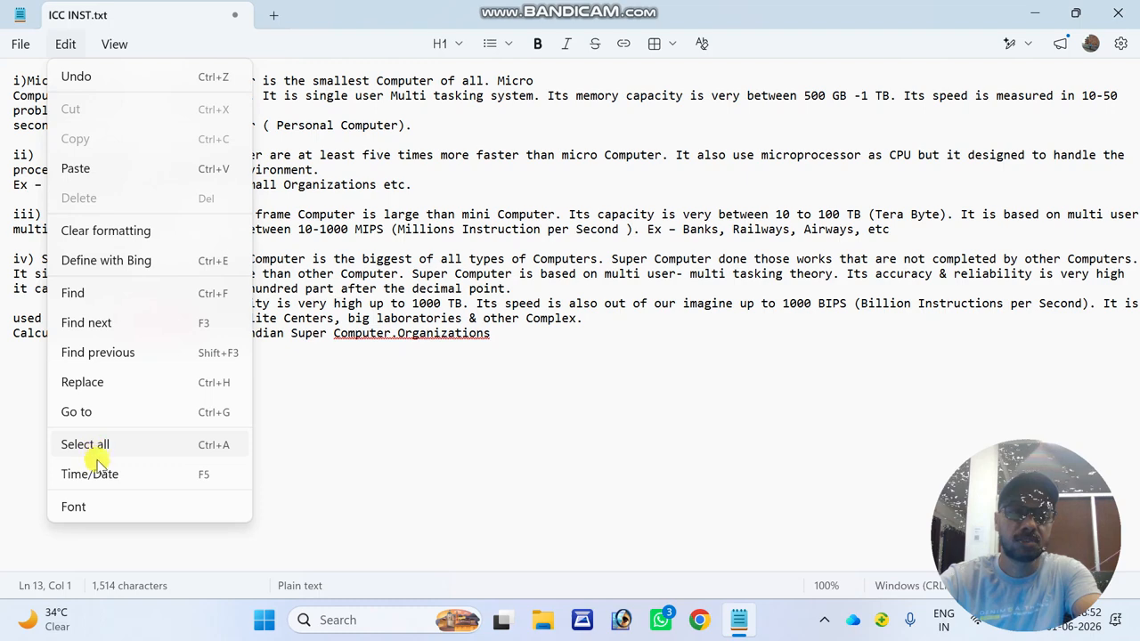
{"action": "left_click", "coordinate": [110, 474]}
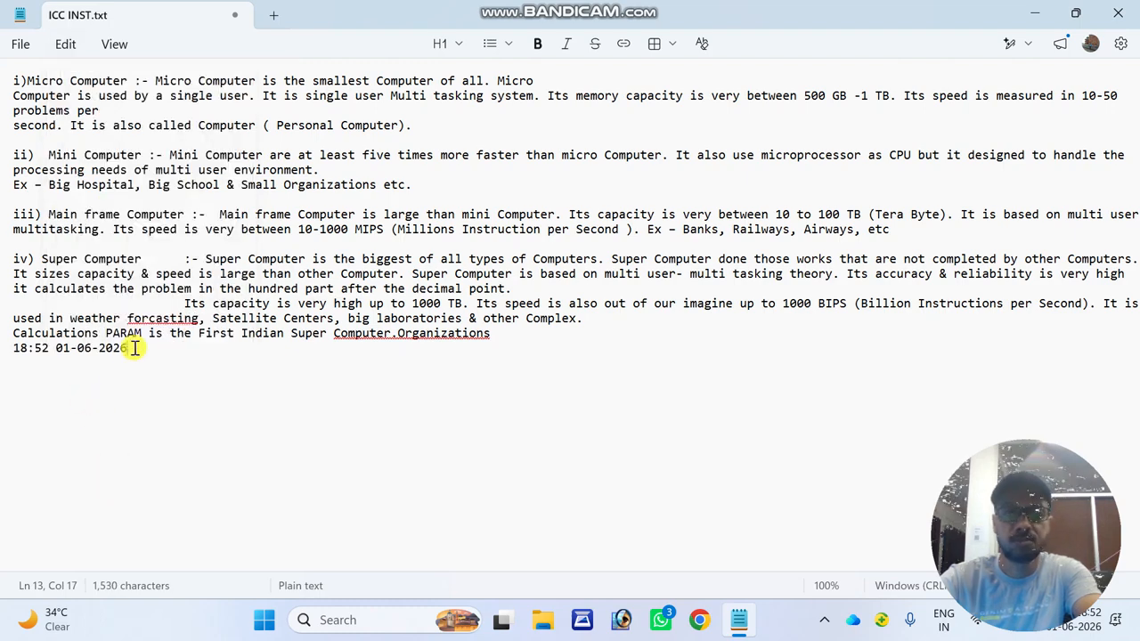
- Set the Notepad font family to Centaur and the size to 22, then return to the notes
{"action": "left_click", "coordinate": [63, 44]}
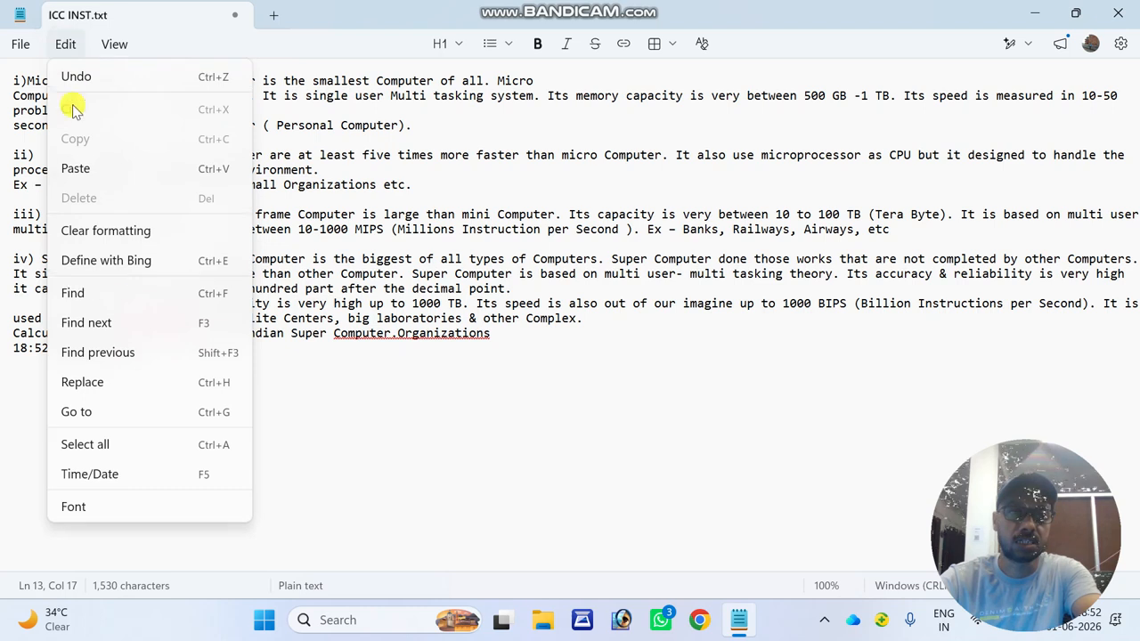
{"action": "left_click", "coordinate": [74, 507]}
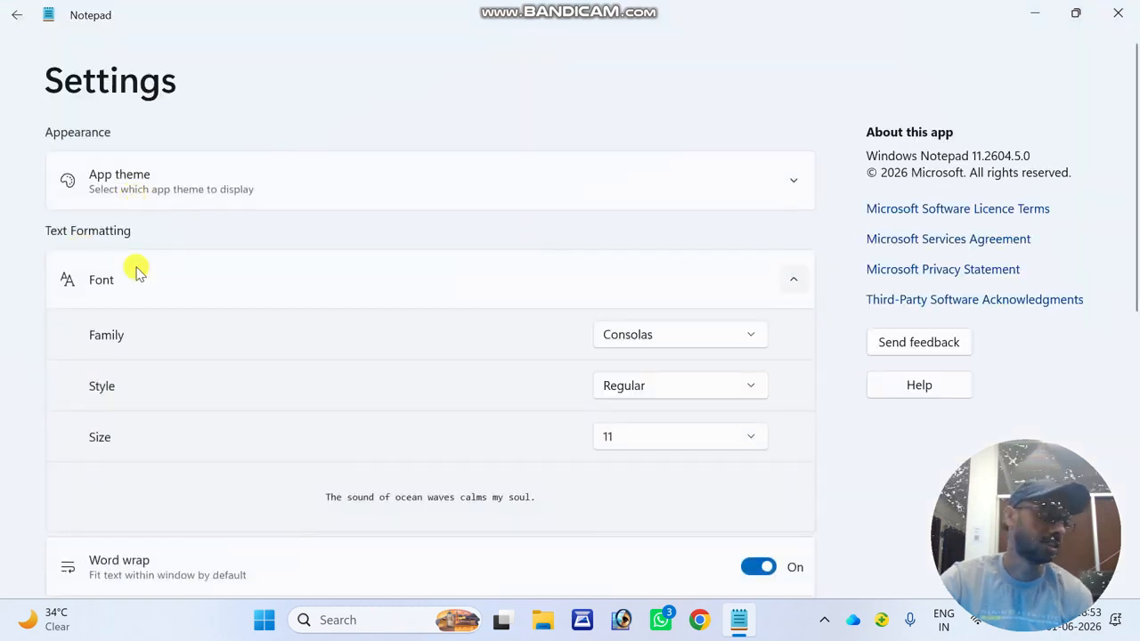
{"action": "left_click", "coordinate": [749, 338]}
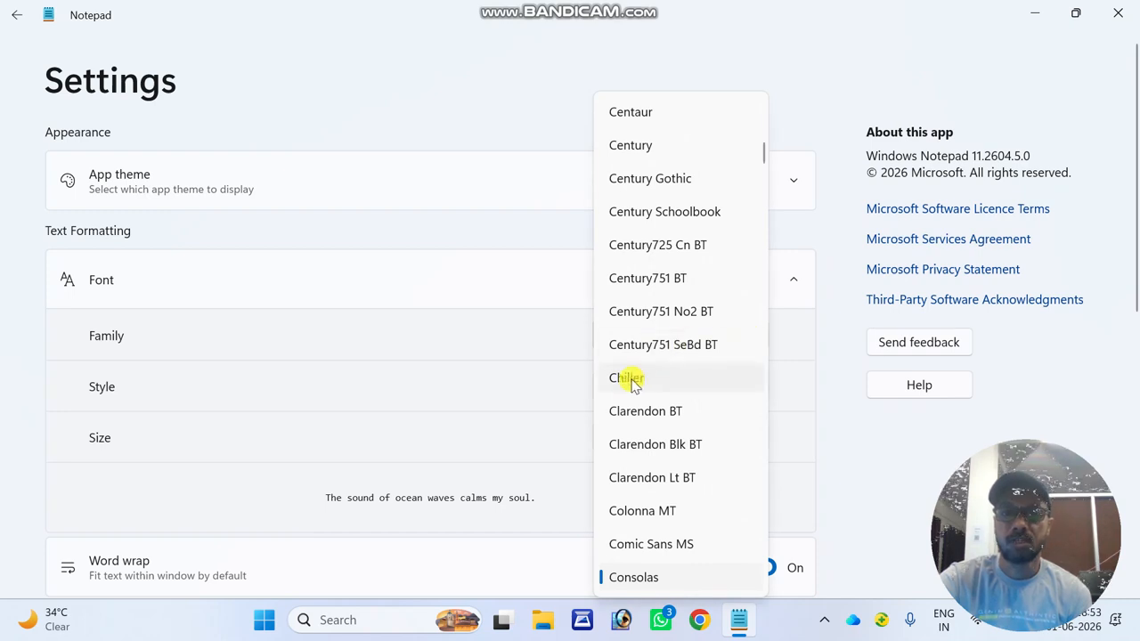
{"action": "left_click", "coordinate": [630, 113]}
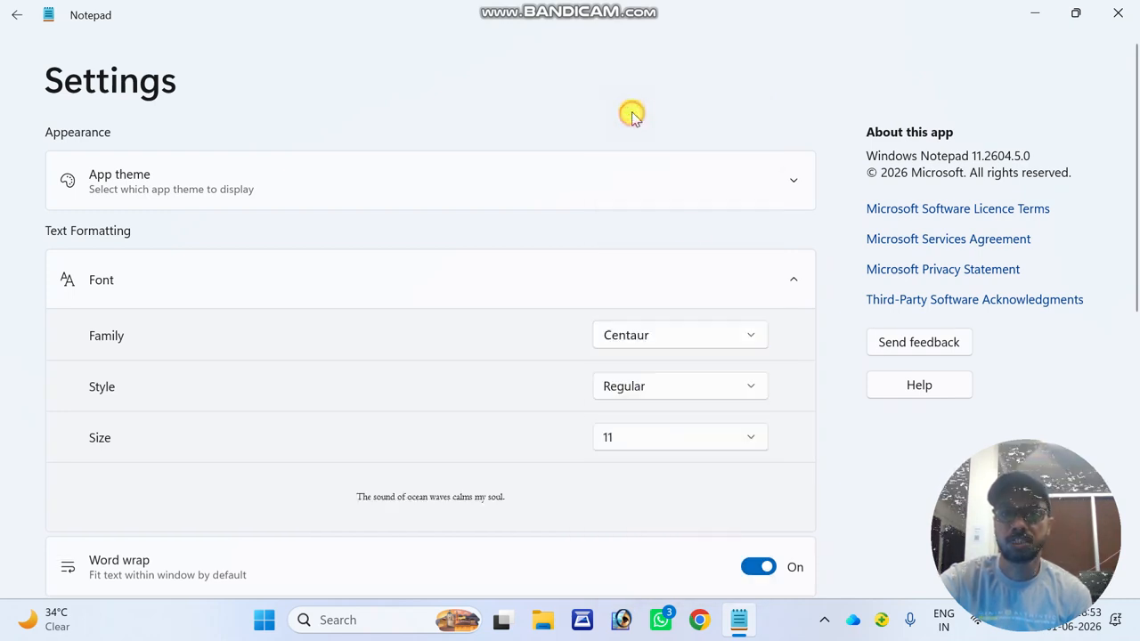
{"action": "left_click", "coordinate": [750, 437]}
{"action": "left_click", "coordinate": [623, 409]}
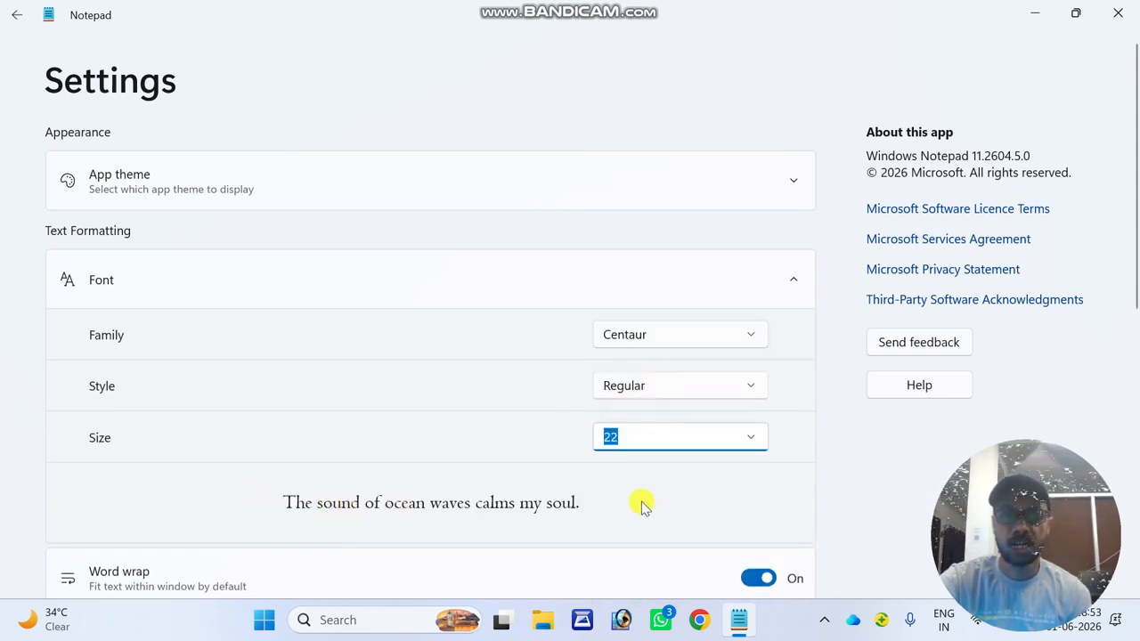
{"action": "scroll", "coordinate": [684, 468], "scroll_direction": "down", "scroll_amount": 5}
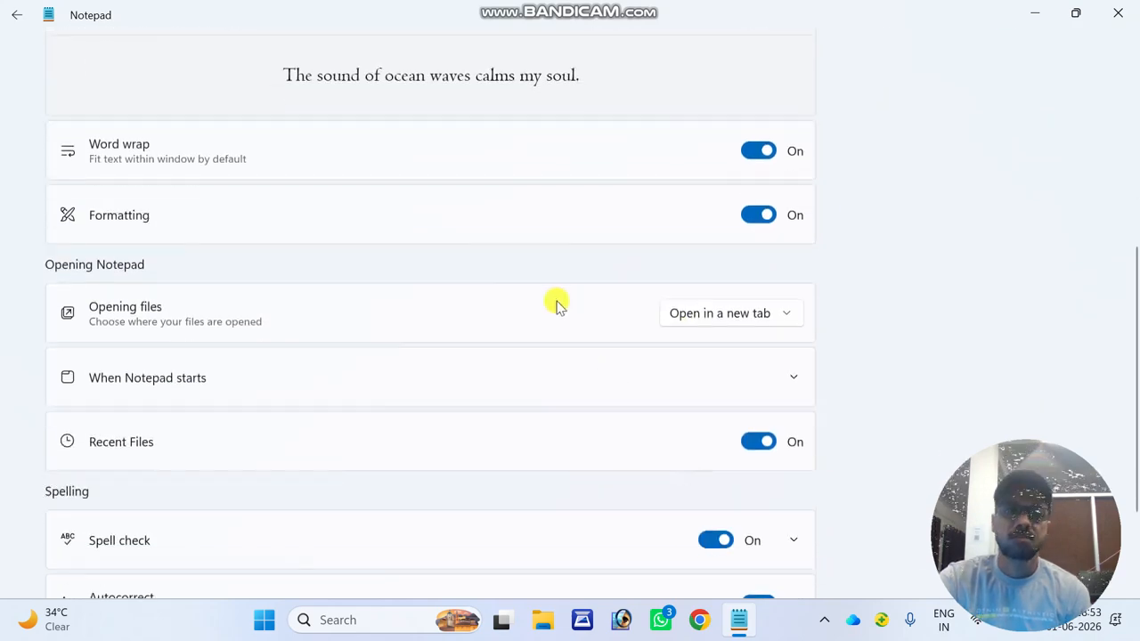
{"action": "scroll", "coordinate": [556, 304], "scroll_direction": "down", "scroll_amount": 2}
{"action": "scroll", "coordinate": [555, 304], "scroll_direction": "up", "scroll_amount": 7}
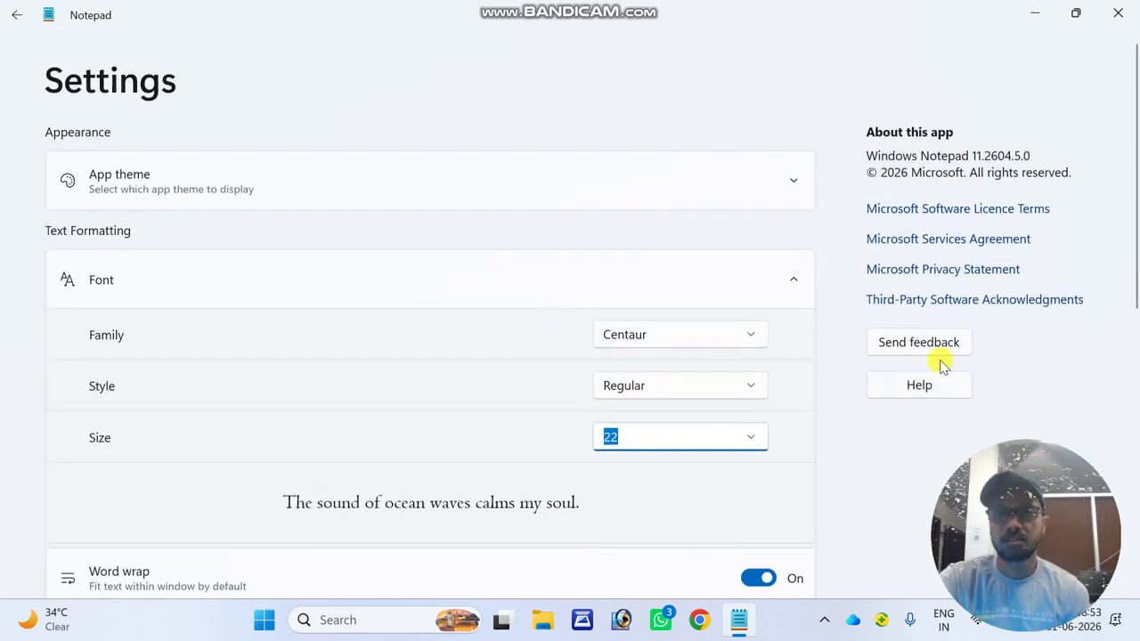
{"action": "scroll", "coordinate": [430, 433], "scroll_direction": "down", "scroll_amount": 5}
{"action": "scroll", "coordinate": [539, 264], "scroll_direction": "down", "scroll_amount": 2}
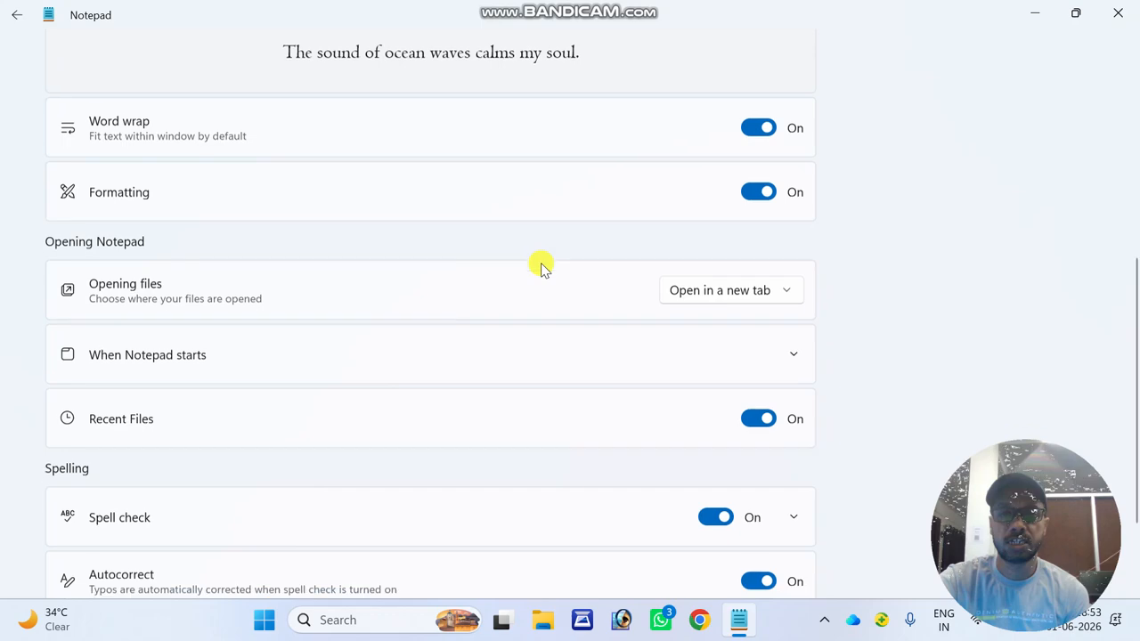
{"action": "scroll", "coordinate": [537, 323], "scroll_direction": "up", "scroll_amount": 7}
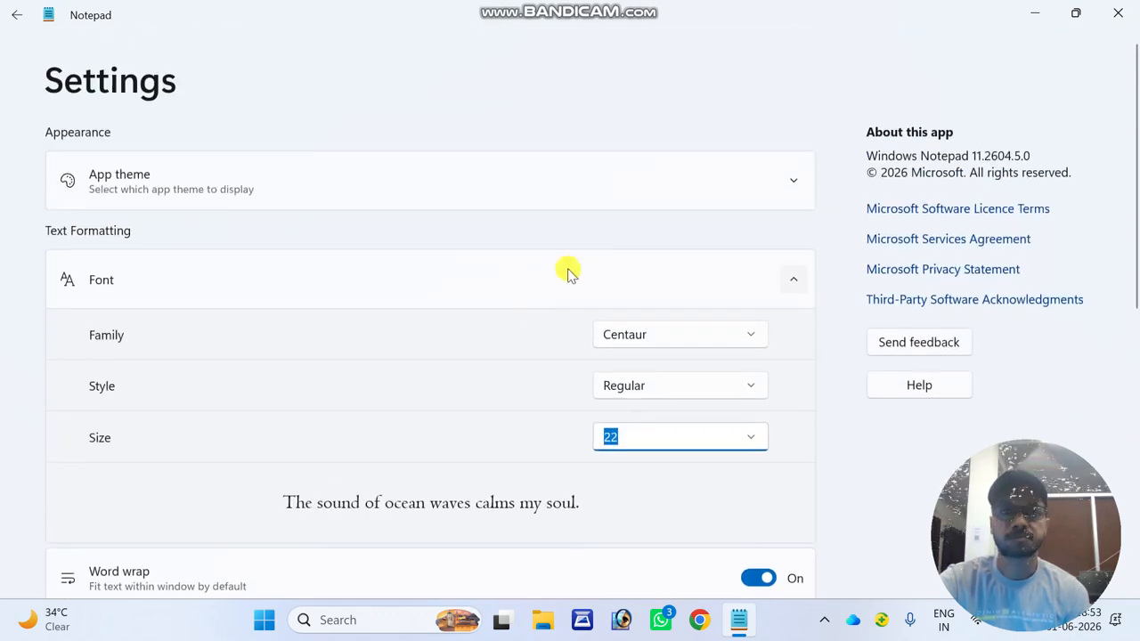
{"action": "left_click", "coordinate": [17, 16]}
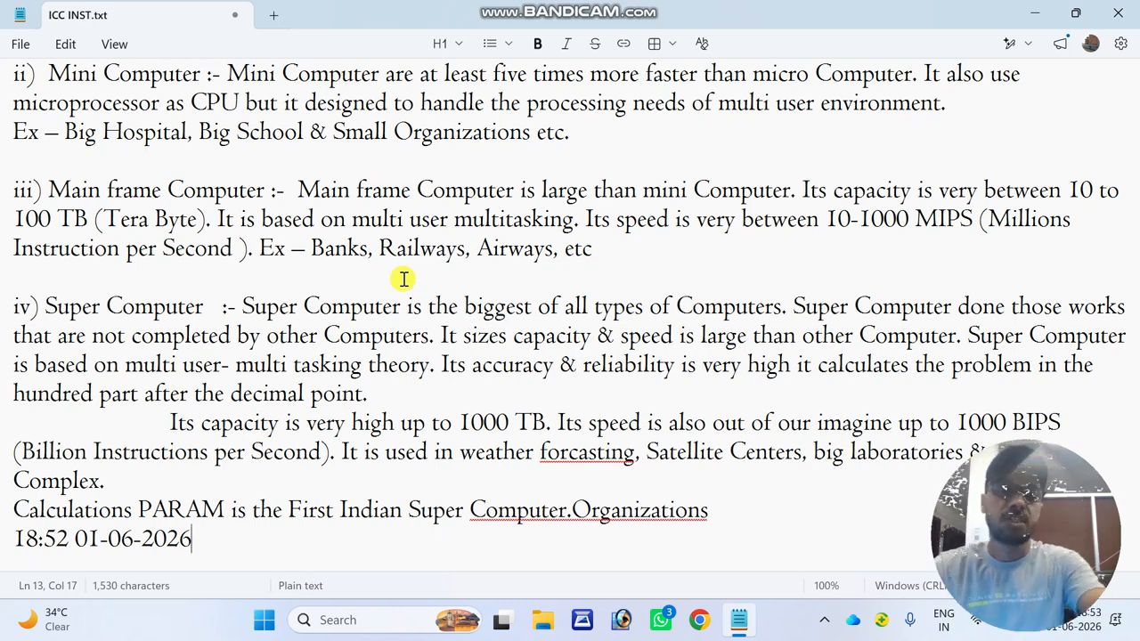
- Change the font family to Exotc350 Bd BT and return to the notes
{"action": "left_click", "coordinate": [67, 43]}
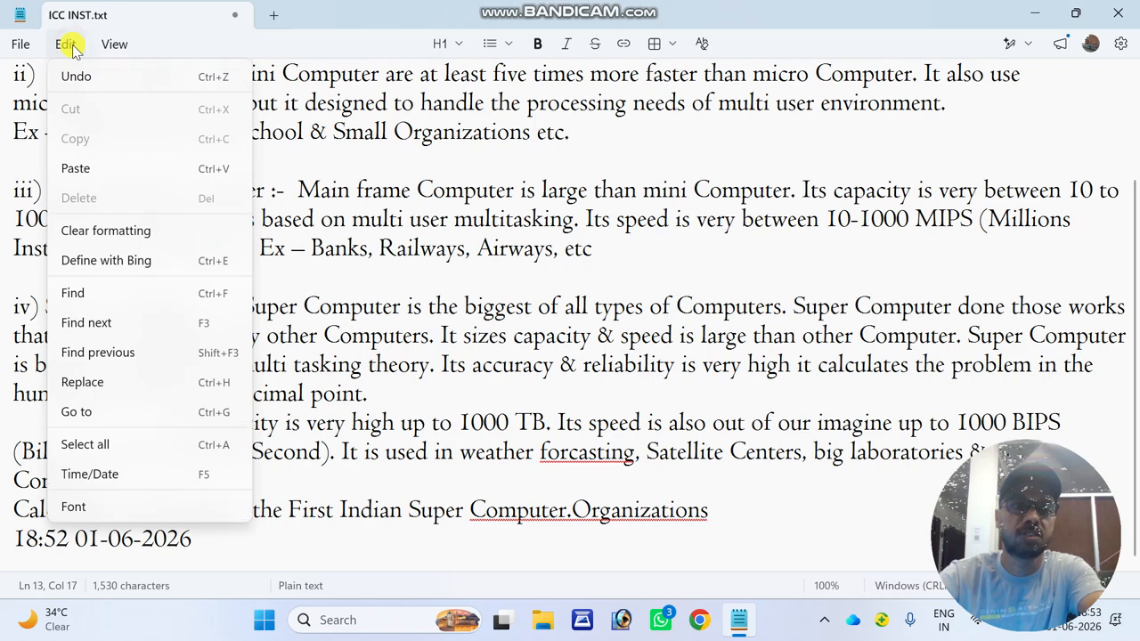
{"action": "left_click", "coordinate": [98, 506]}
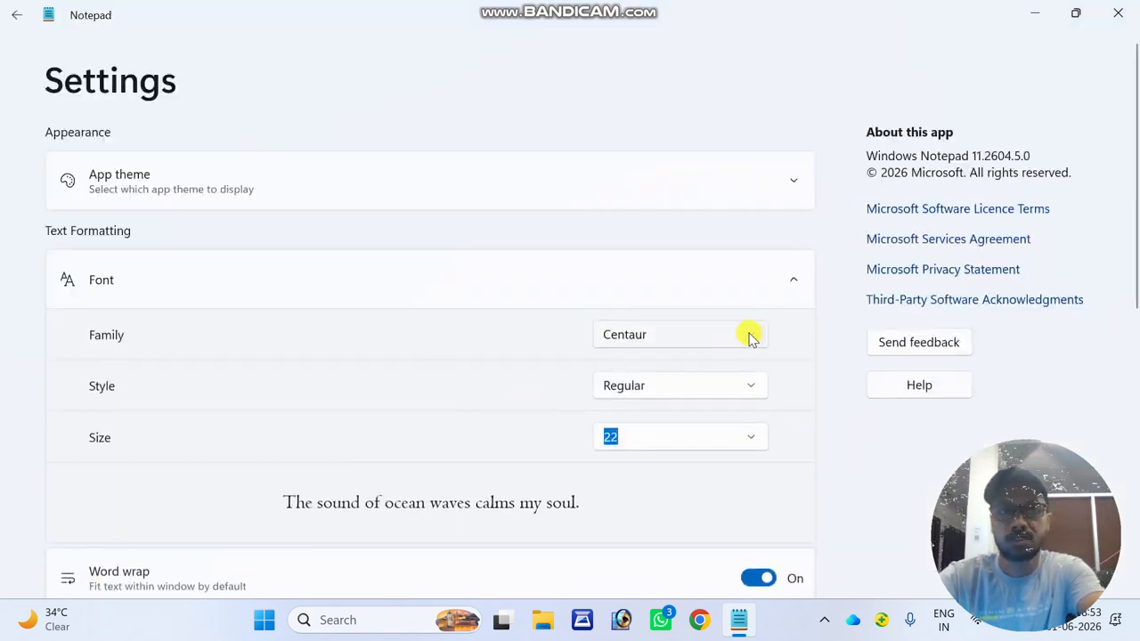
{"action": "left_click", "coordinate": [749, 335]}
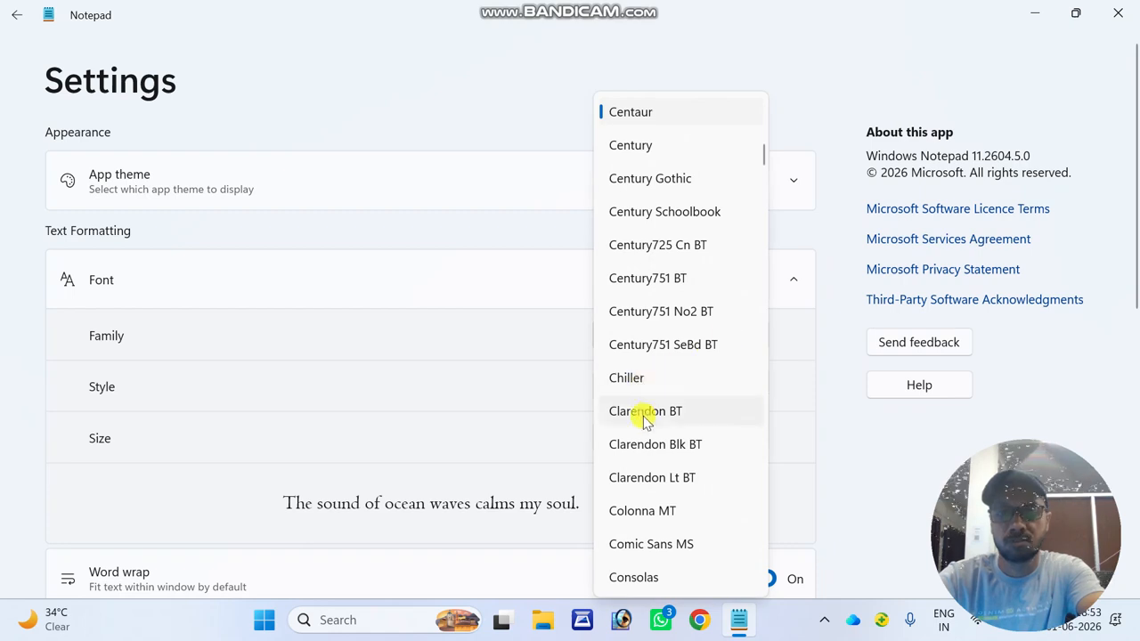
{"action": "scroll", "coordinate": [643, 420], "scroll_direction": "down", "scroll_amount": 10}
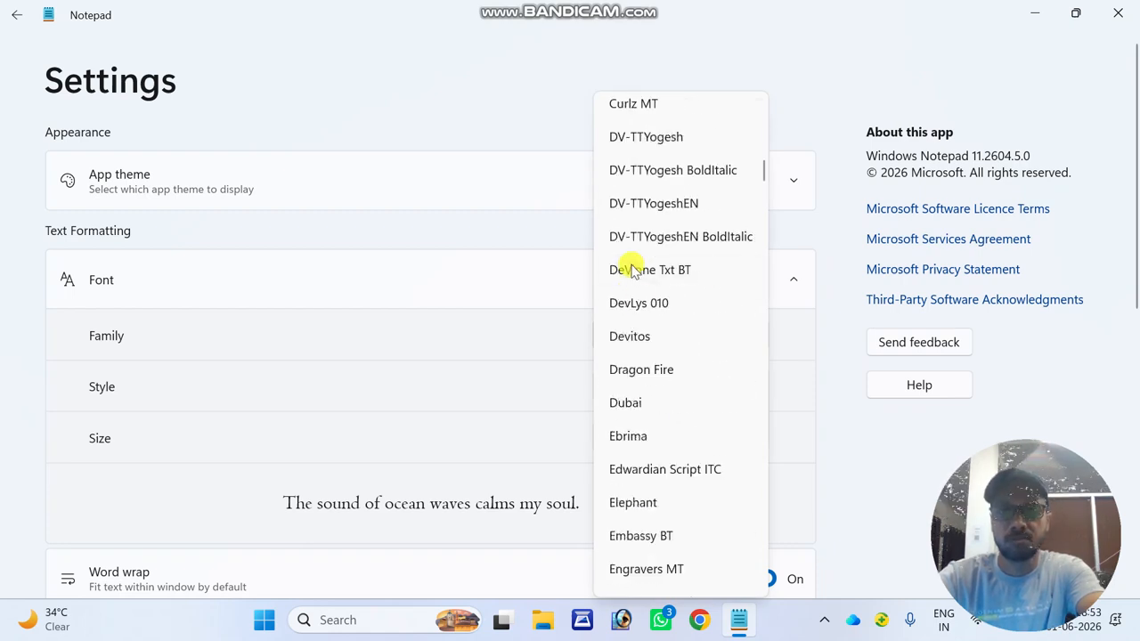
{"action": "scroll", "coordinate": [629, 448], "scroll_direction": "down", "scroll_amount": 3}
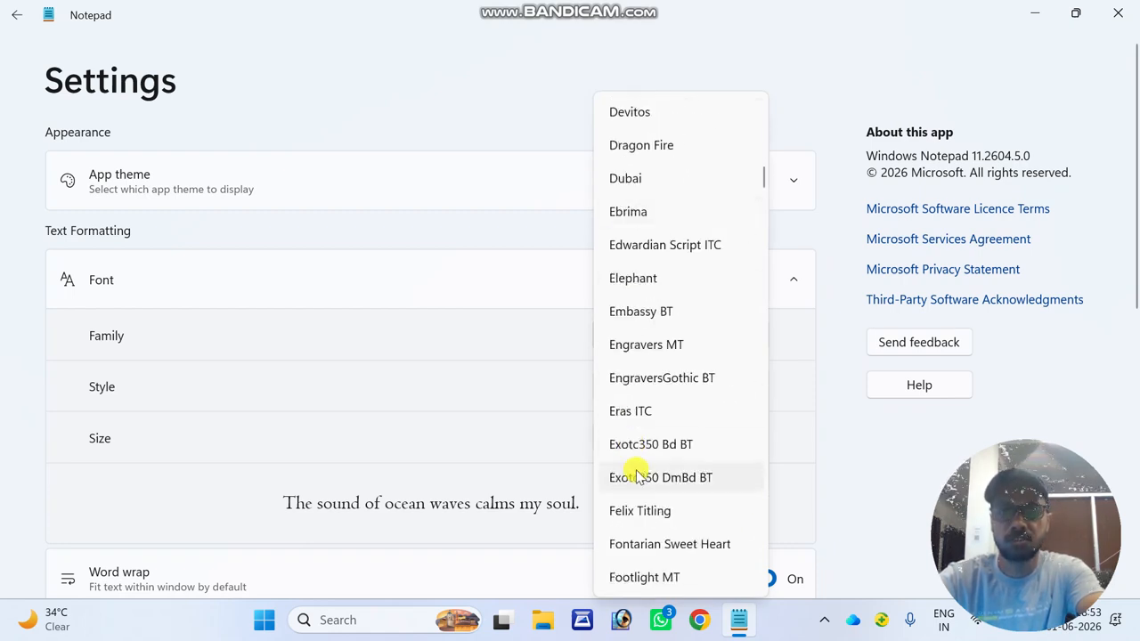
{"action": "left_click", "coordinate": [646, 445]}
{"action": "scroll", "coordinate": [628, 440], "scroll_direction": "down", "scroll_amount": 4}
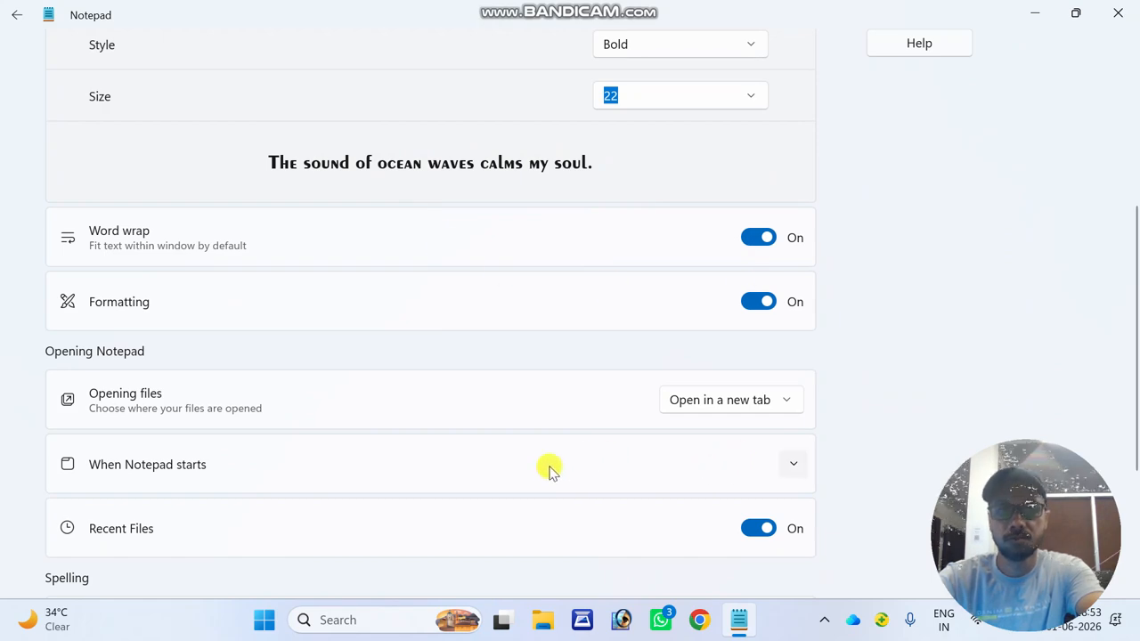
{"action": "scroll", "coordinate": [378, 457], "scroll_direction": "up", "scroll_amount": 4}
{"action": "left_click", "coordinate": [10, 17]}
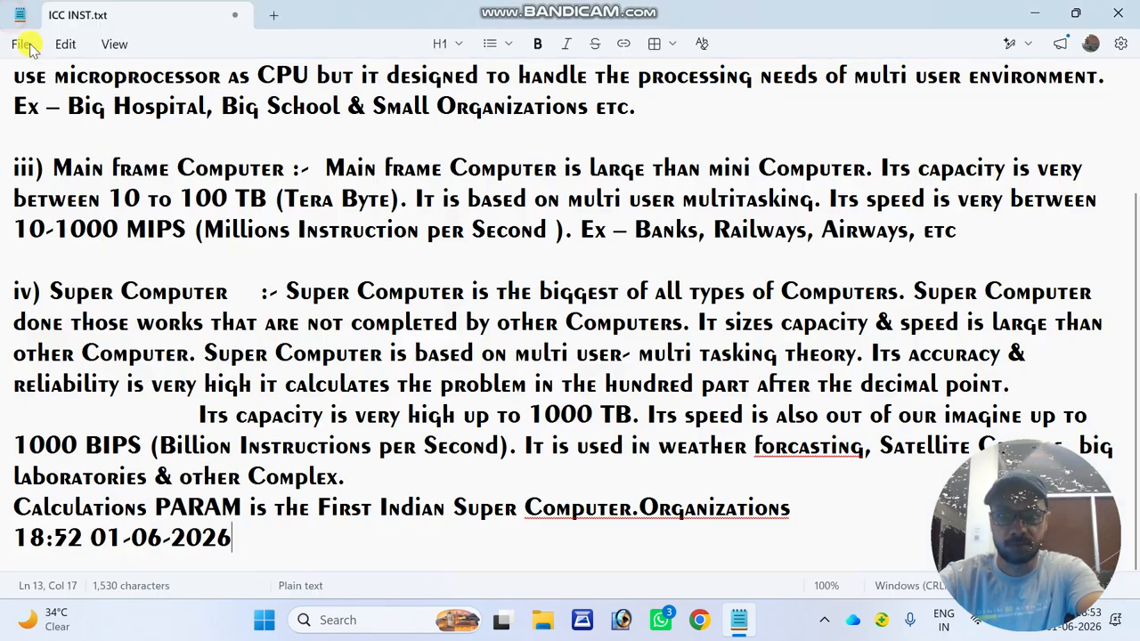
- Undo the time and date insertion and the new line added after the last line of the notes
{"action": "left_click_drag", "start_coordinate": [415, 198], "coordinate": [619, 199]}
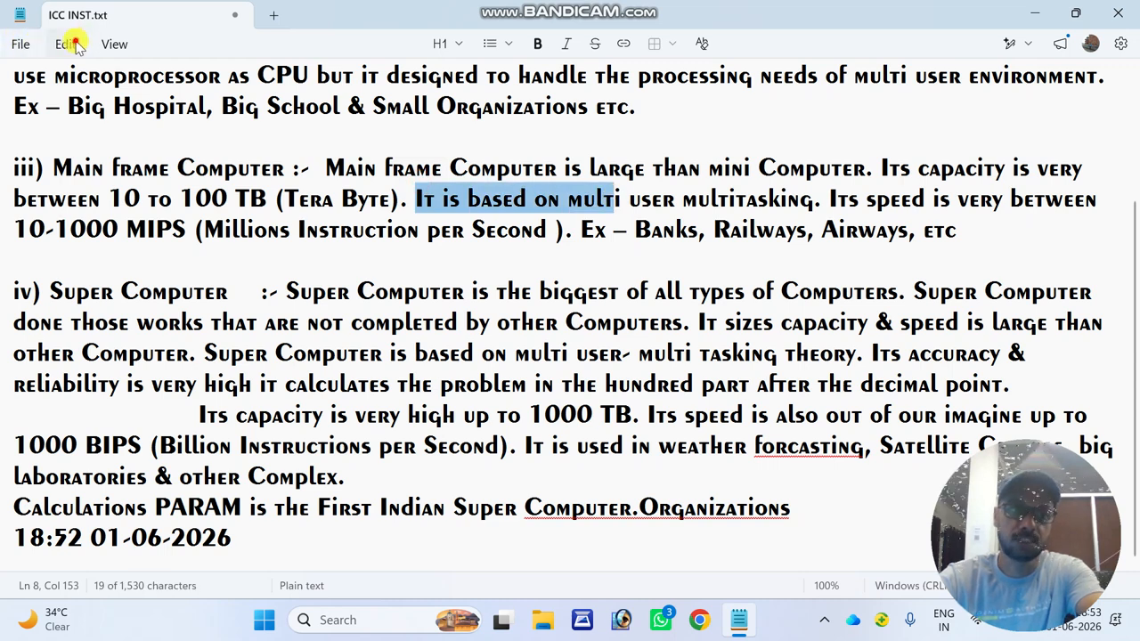
{"action": "left_click", "coordinate": [75, 45]}
{"action": "left_click", "coordinate": [77, 77]}
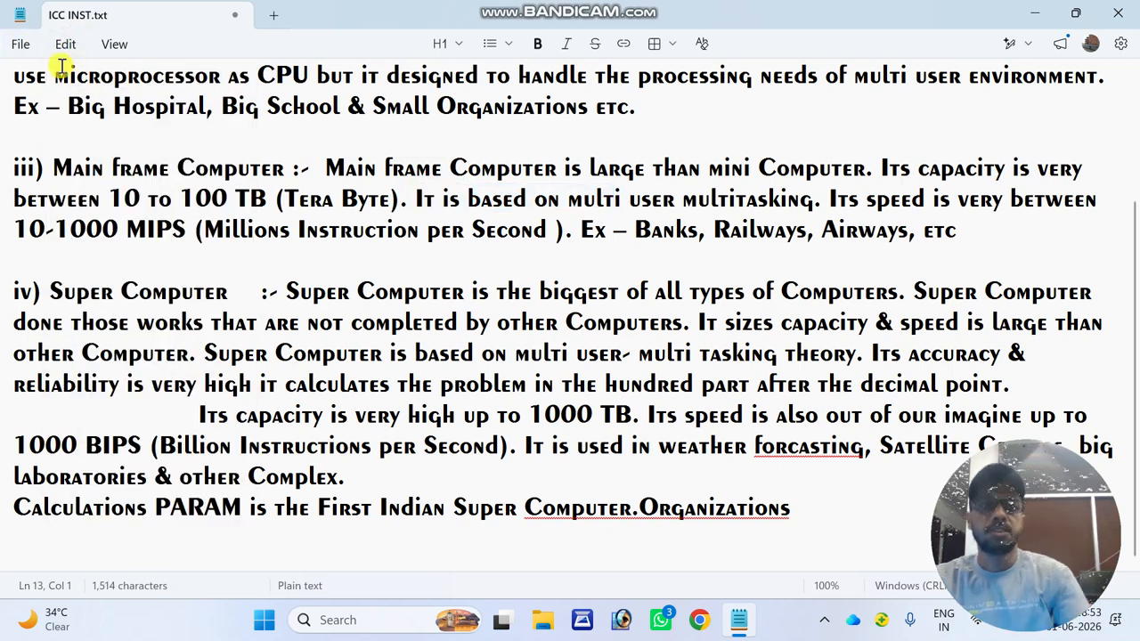
{"action": "left_click", "coordinate": [65, 44]}
{"action": "left_click", "coordinate": [80, 77]}
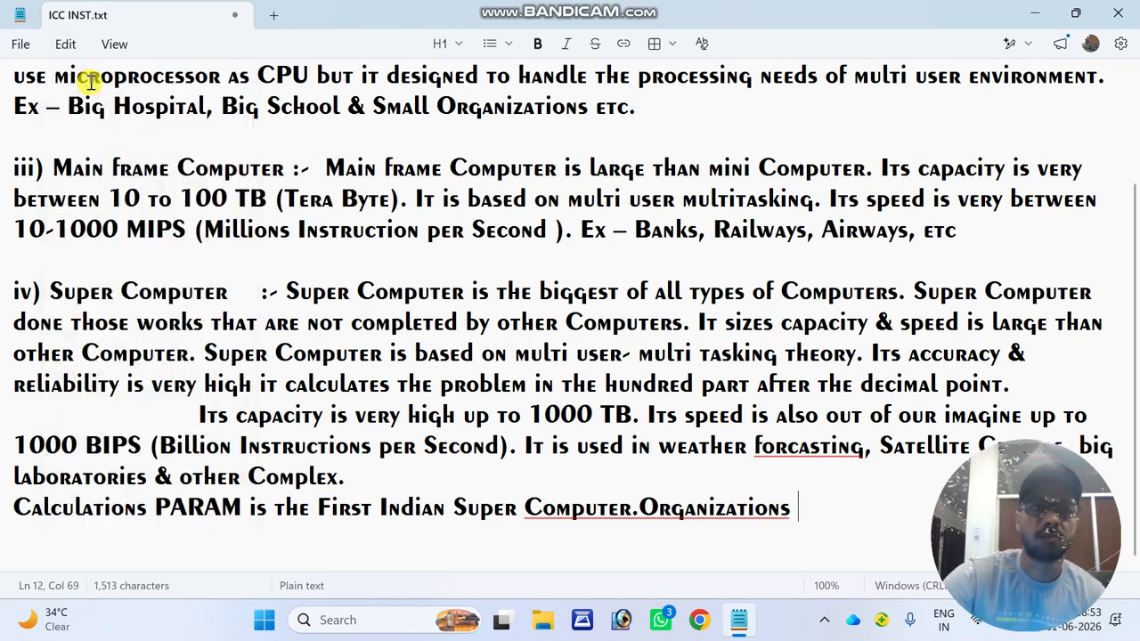
- Open the zoom options for the notes
{"action": "left_click", "coordinate": [67, 45]}
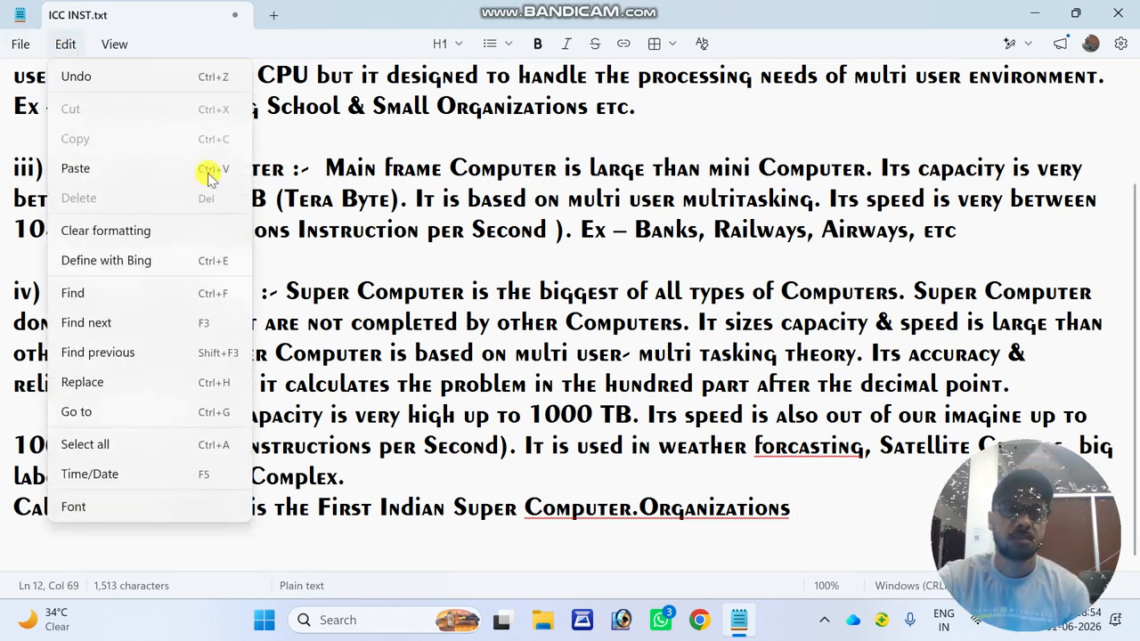
{"action": "left_click", "coordinate": [113, 46]}
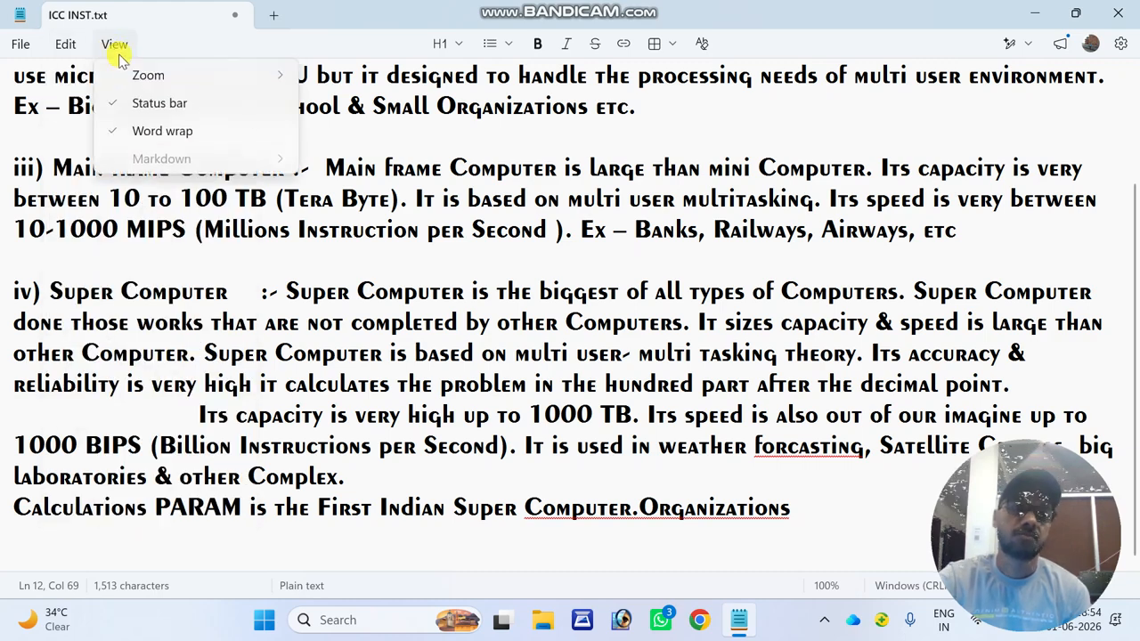
{"action": "mouse_move", "coordinate": [143, 76]}
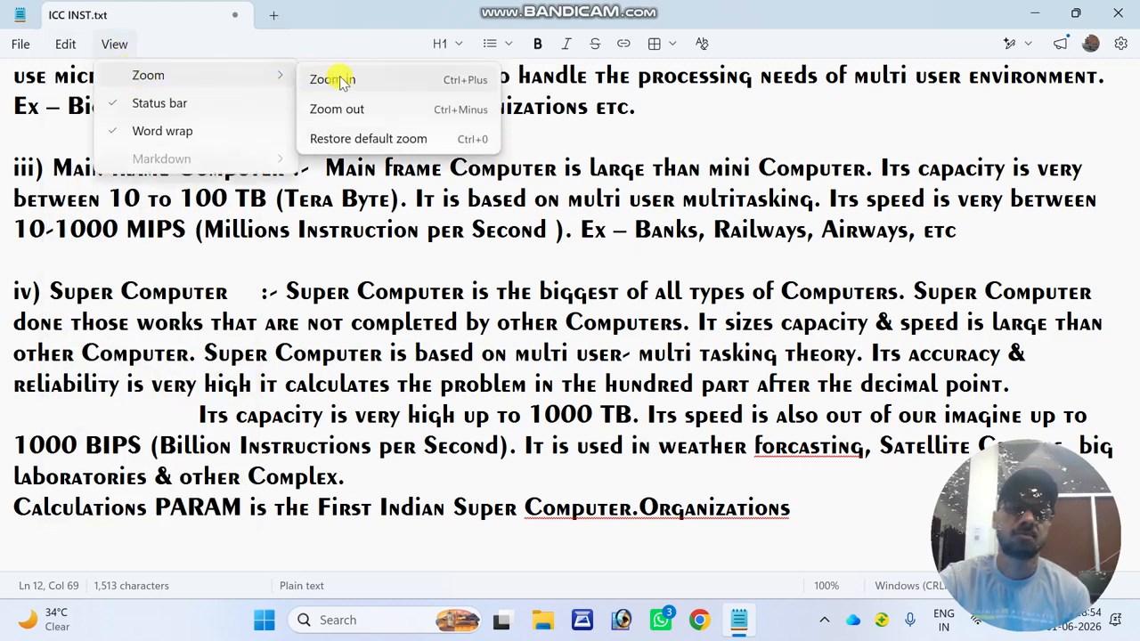